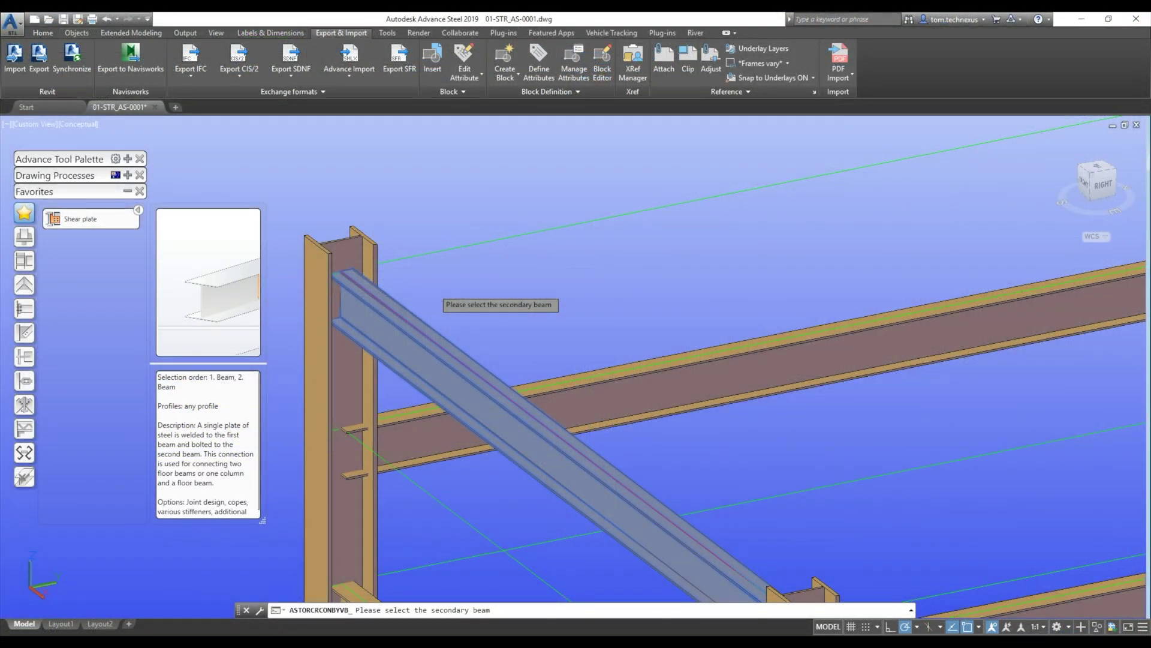
pyautogui.click(429, 348)
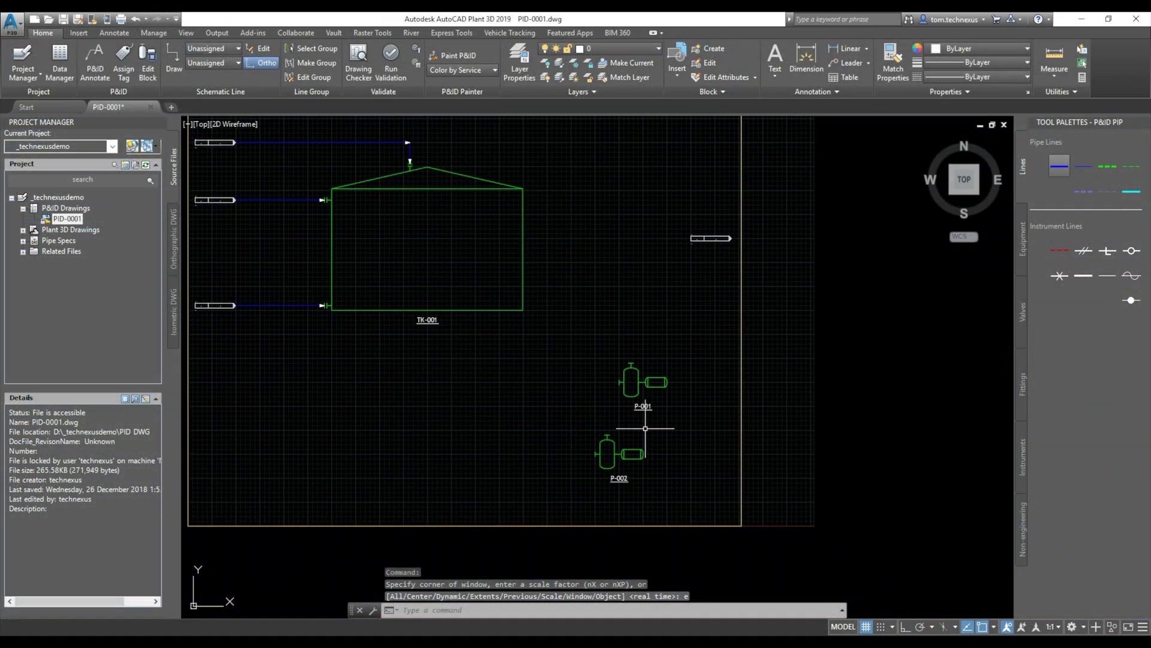
pyautogui.scroll(2, 660, 393)
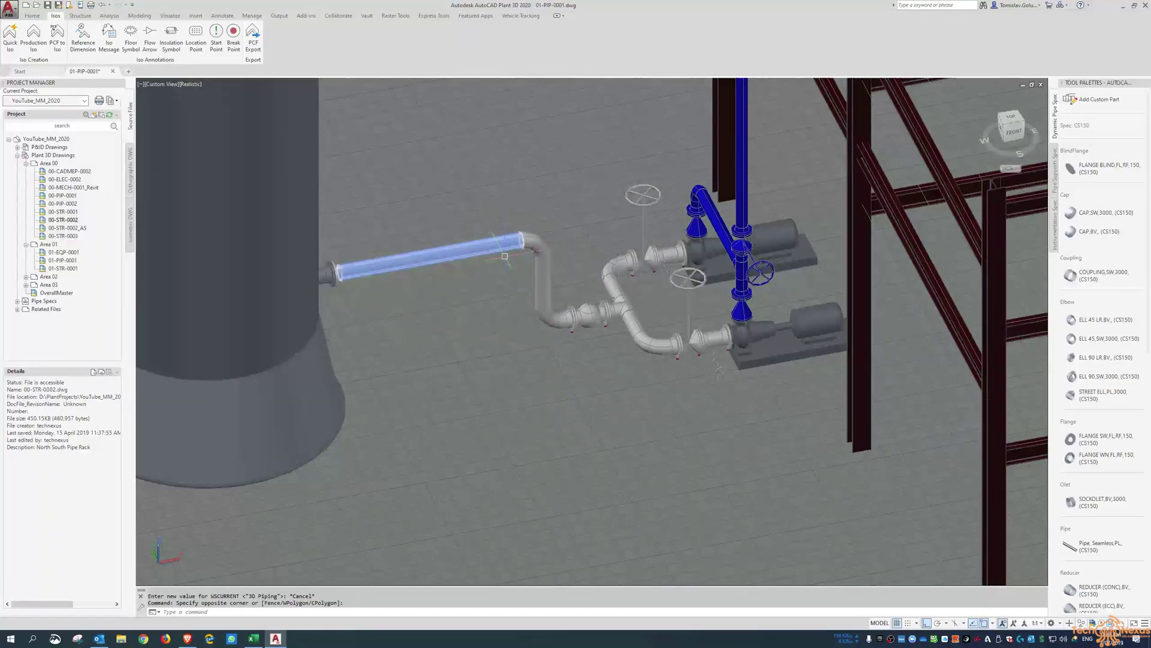
# Examine the piping run between the tank and the two pumps in the 3D model
pyautogui.scroll(2, 505, 253)
pyautogui.keyDown('shift'); pyautogui.moveTo(572, 212); pyautogui.dragTo(588, 180, button='middle'); pyautogui.keyUp('shift')
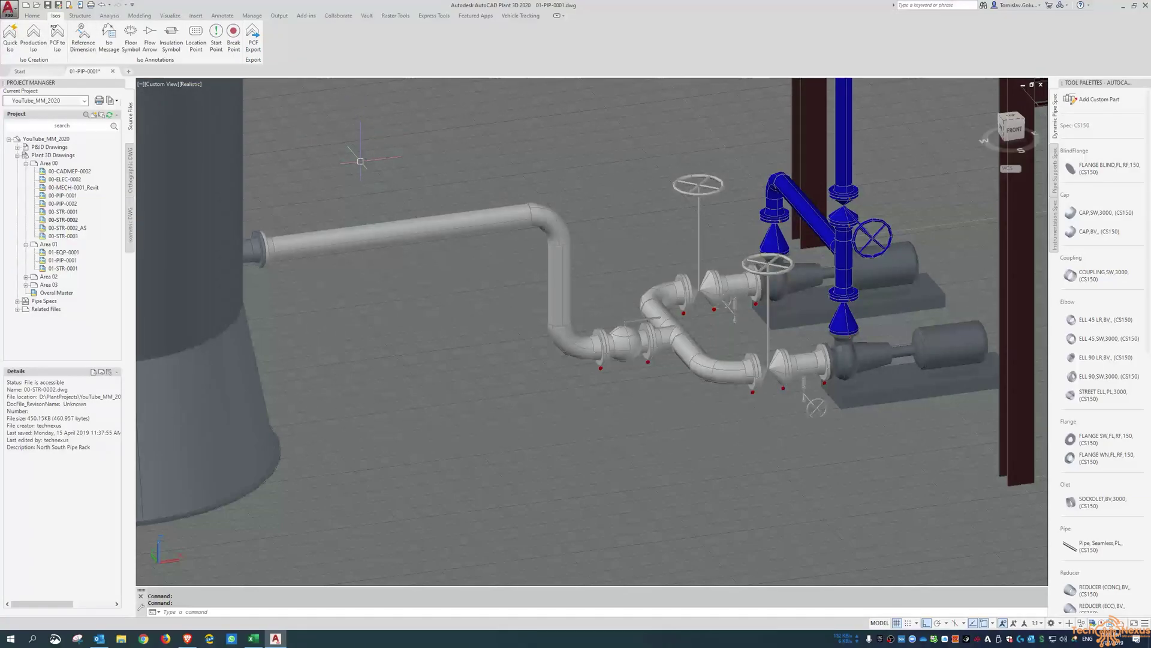
pyautogui.keyDown('shift'); pyautogui.moveTo(468, 204); pyautogui.dragTo(489, 246, button='middle'); pyautogui.keyUp('shift')
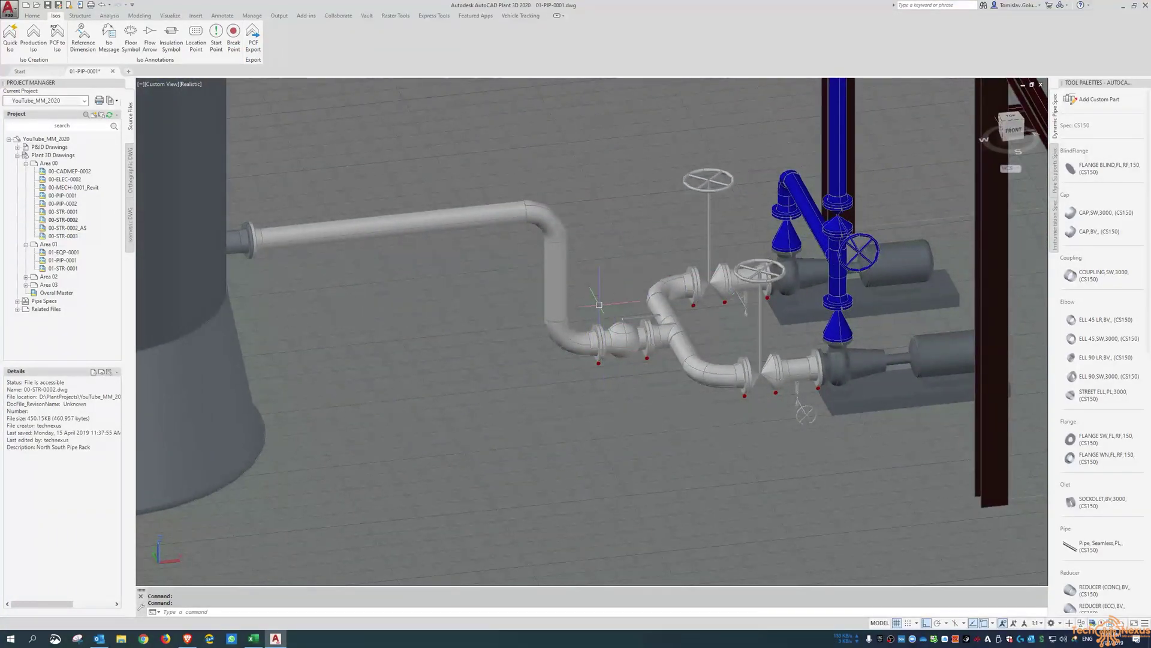
pyautogui.scroll(2, 623, 359)
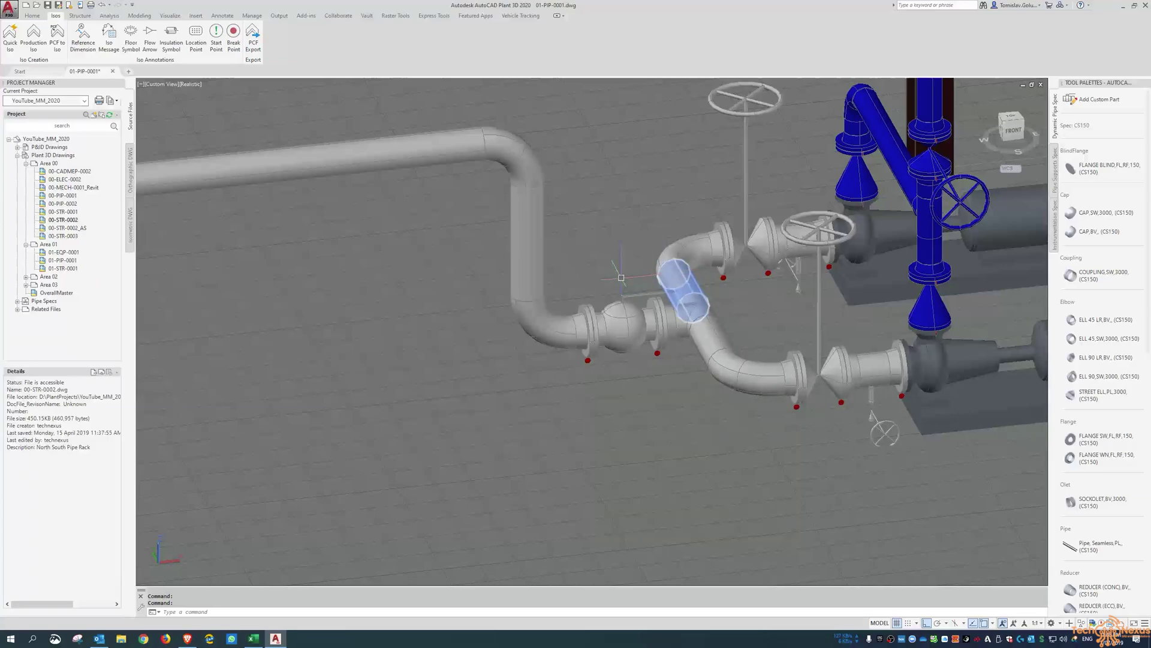
pyautogui.scroll(-2, 614, 276)
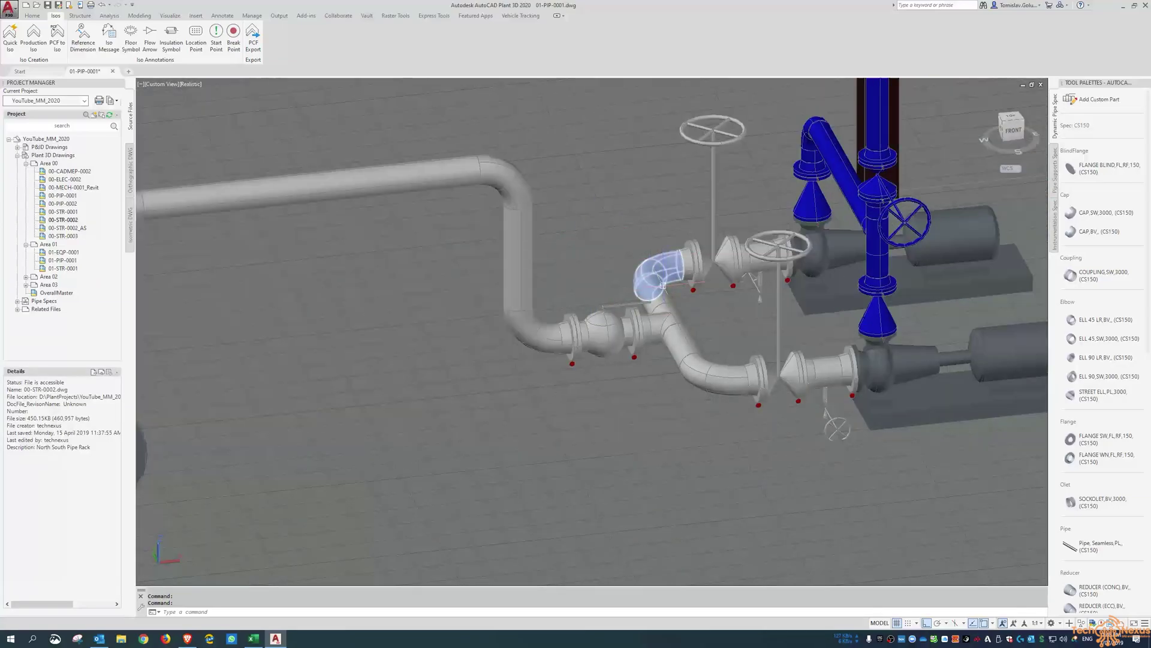
pyautogui.scroll(-1, 627, 435)
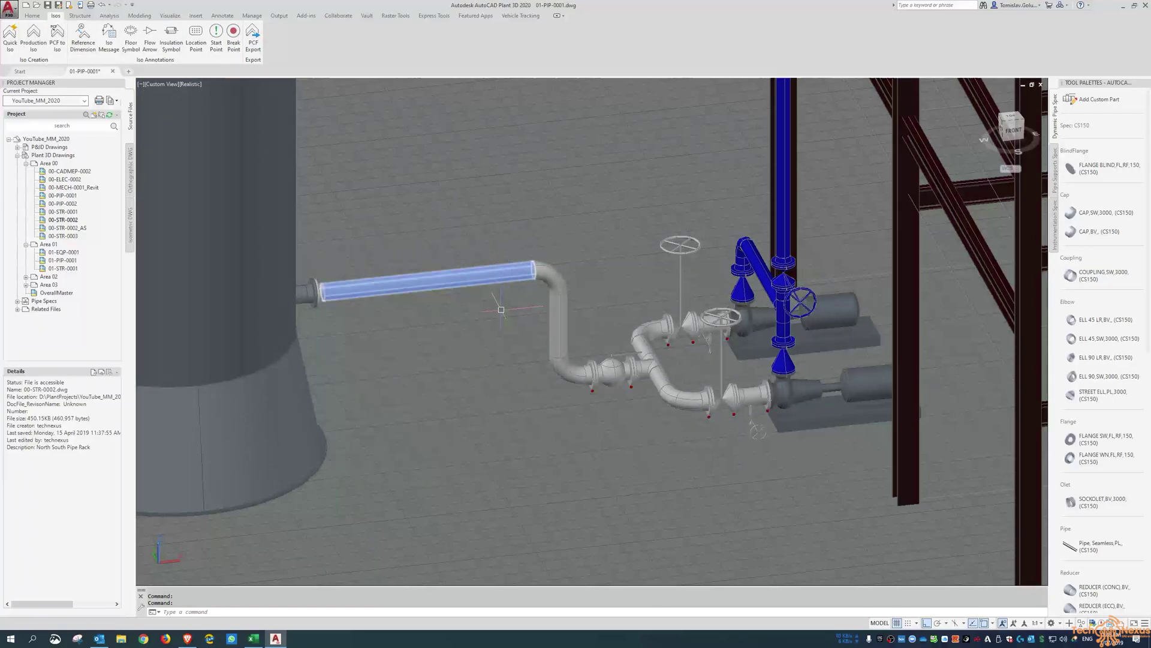
pyautogui.scroll(3, 627, 406)
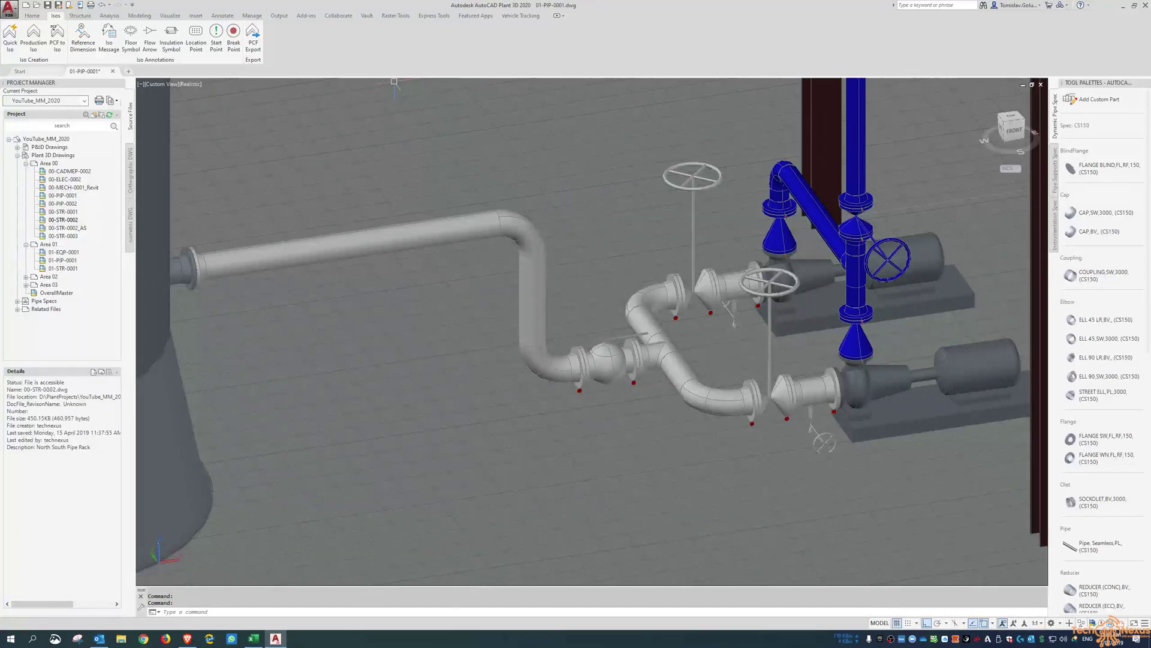
pyautogui.click(32, 16)
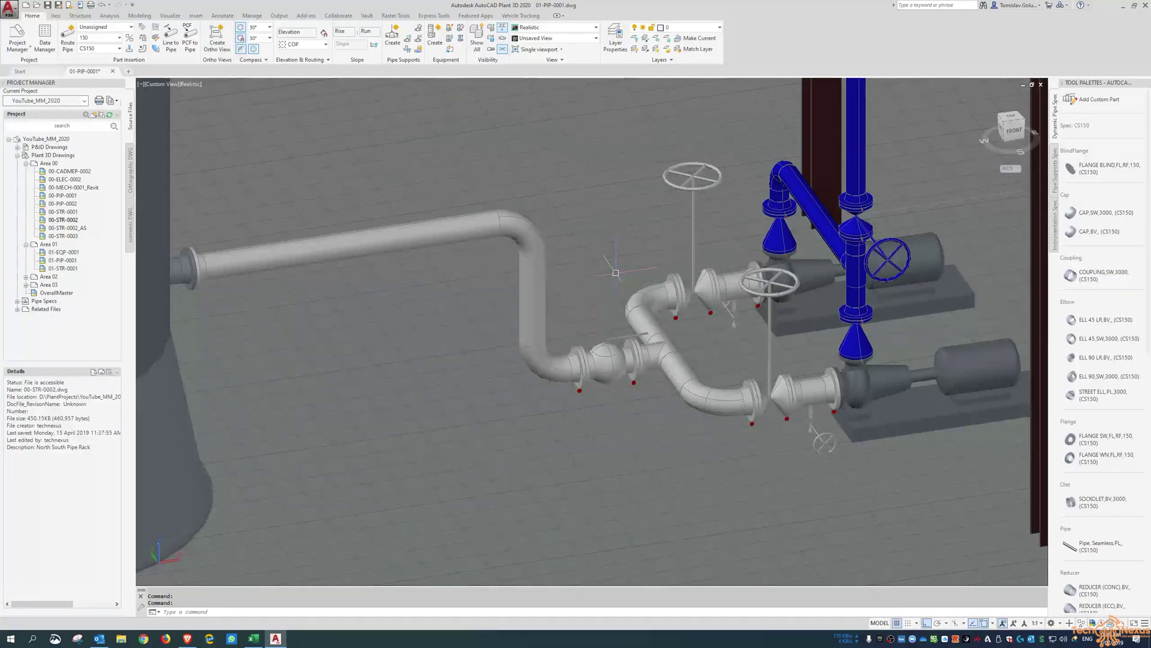
pyautogui.click(54, 16)
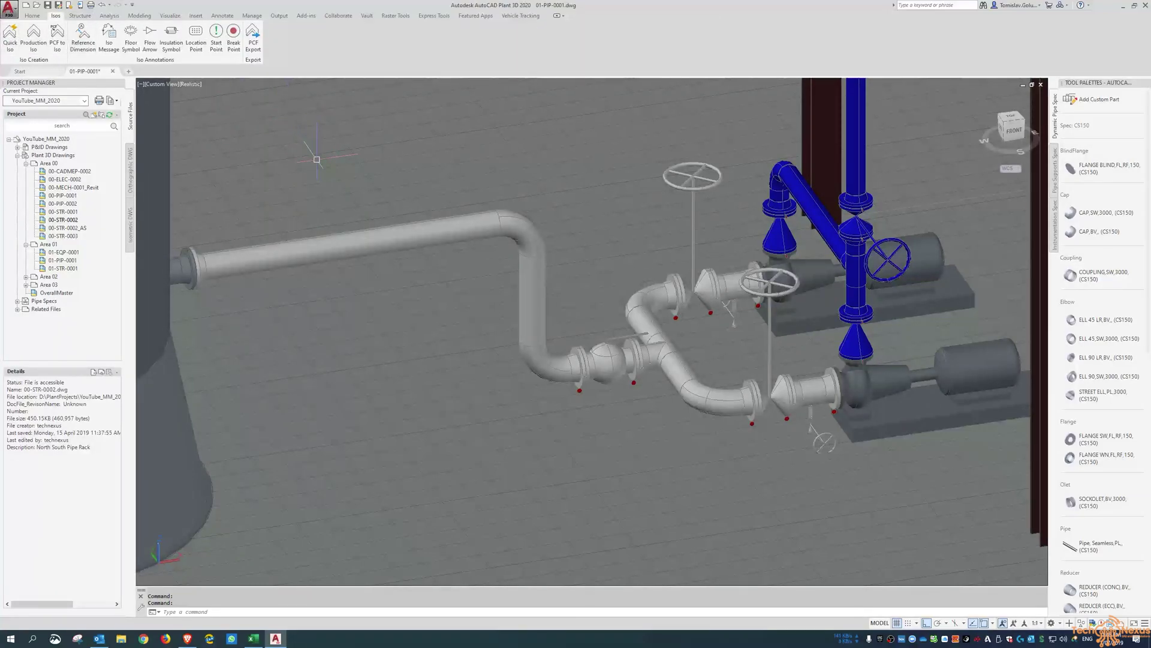
# Create a Quick Iso in the Check_A2 style from a window selection around the pump piping between the tank and the pumps
pyautogui.click(10, 53)
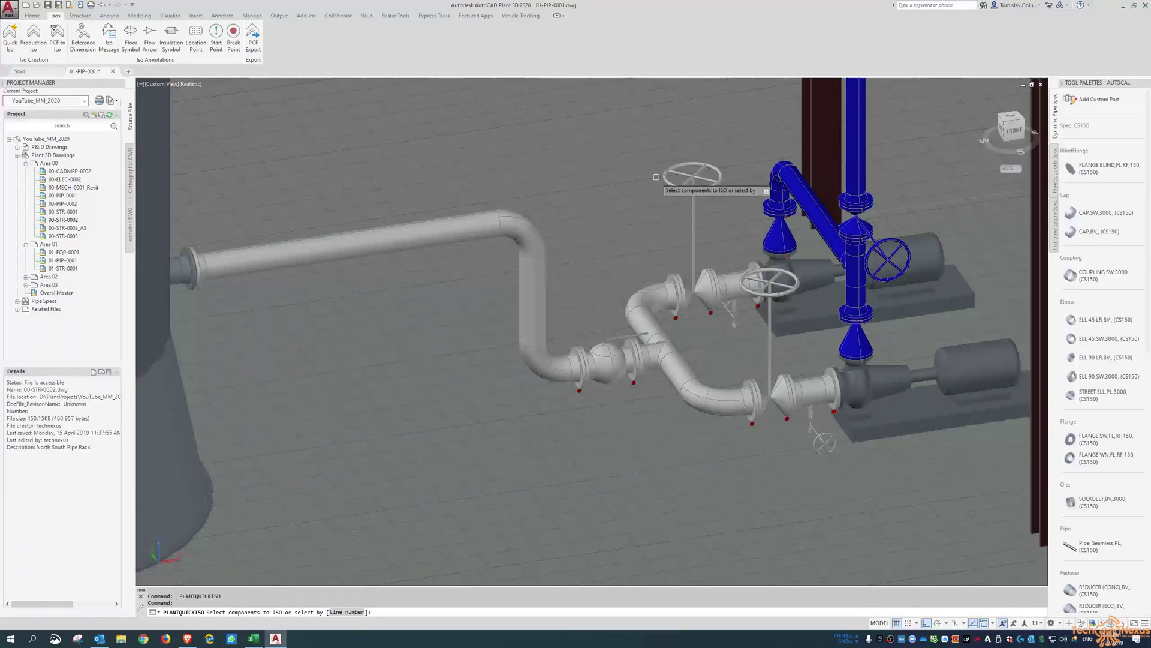
pyautogui.scroll(-3, 650, 179)
pyautogui.click(851, 108)
pyautogui.click(498, 384)
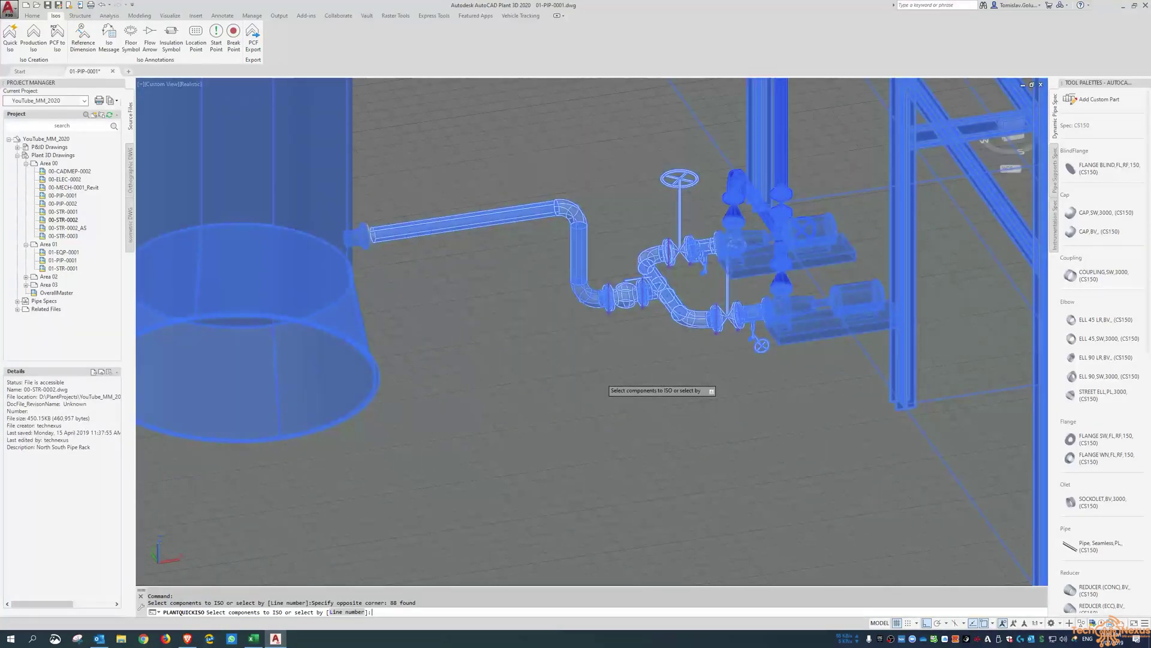
pyautogui.press('Return')
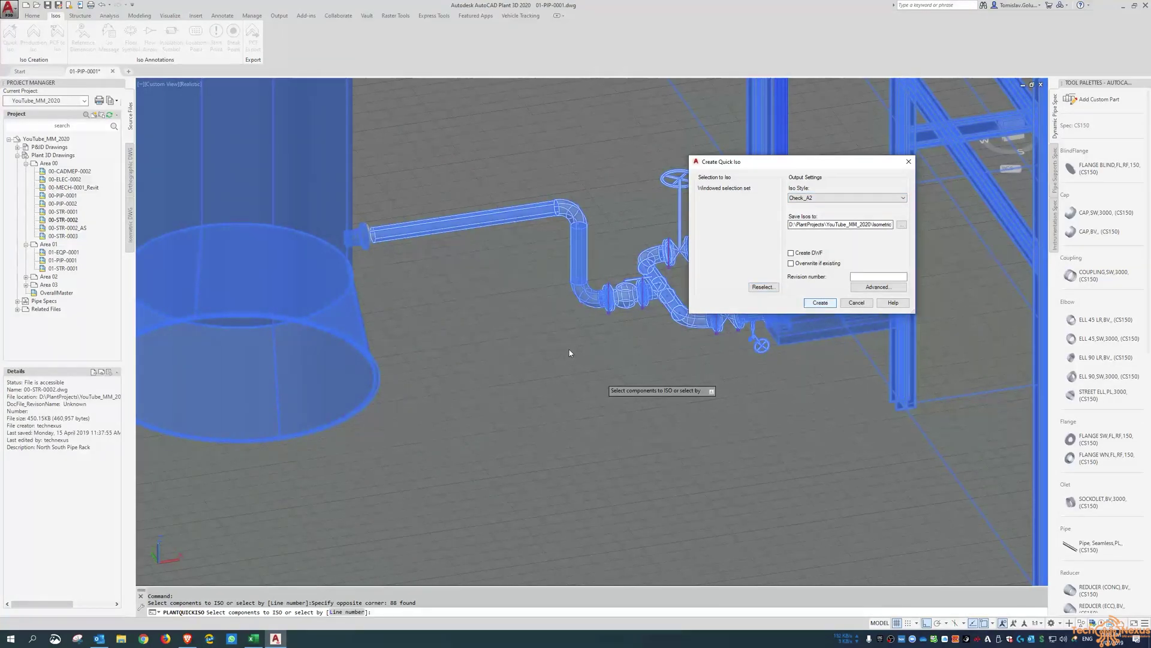
pyautogui.press('Return')
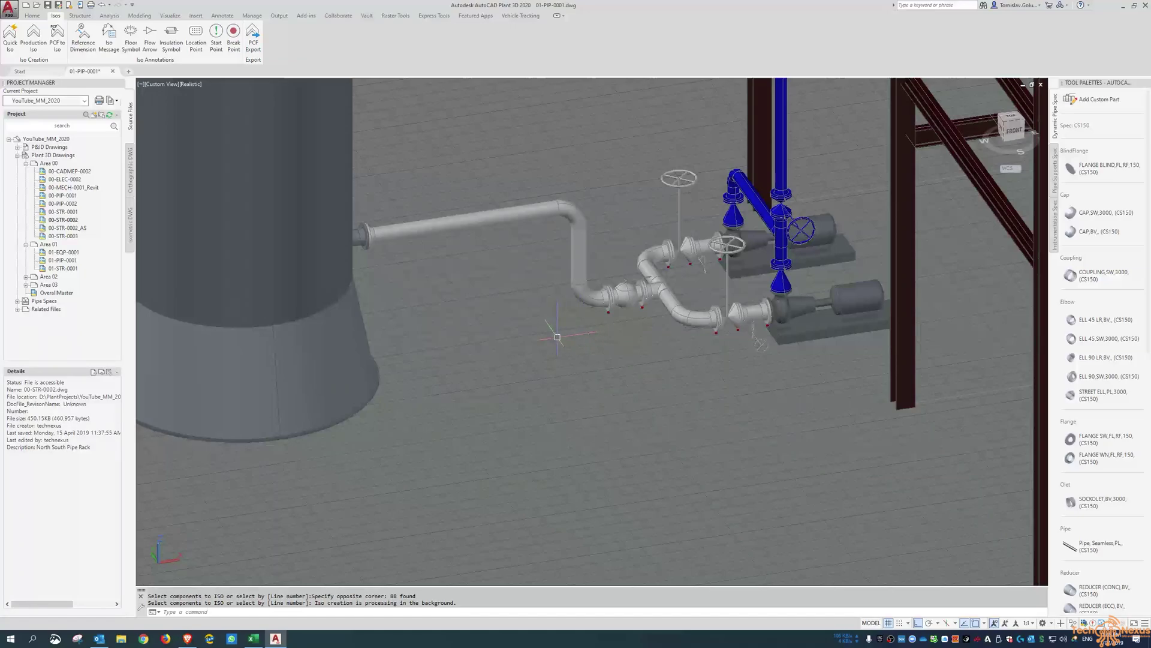
# Open the isometric creation results and view the generated drawings UserDefinedLine-1, UserDefinedLine-2 and UserDefinedLine-3
pyautogui.scroll(3, 642, 225)
pyautogui.moveTo(635, 235); pyautogui.dragTo(617, 271, button='middle')
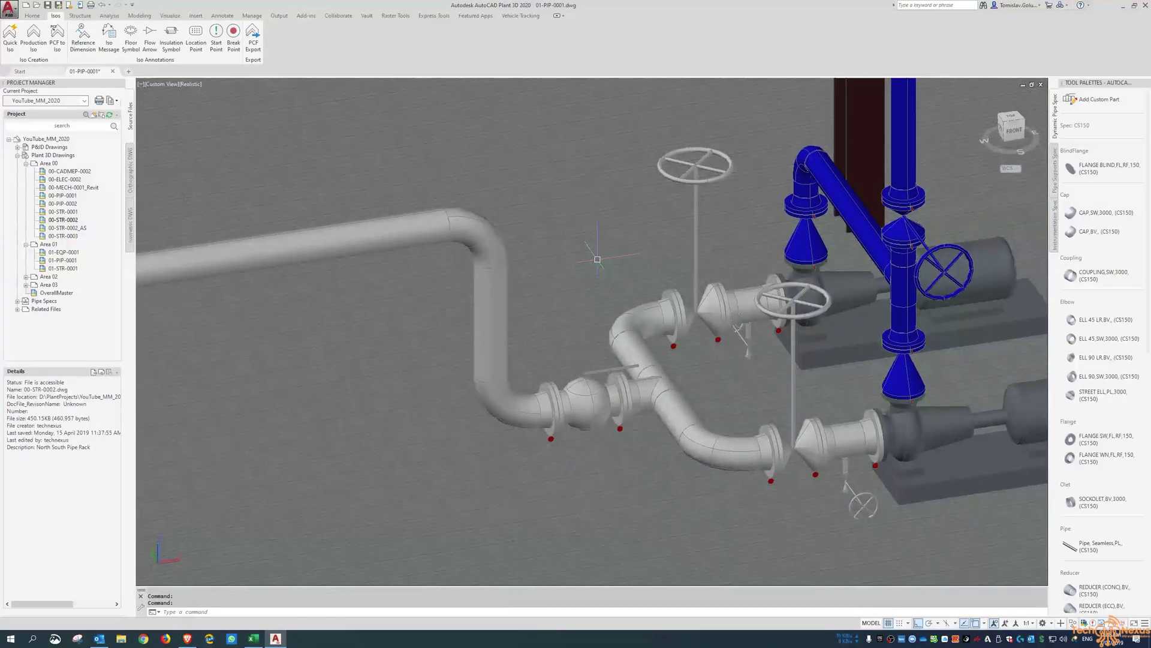
pyautogui.keyDown('shift'); pyautogui.moveTo(592, 260); pyautogui.dragTo(573, 324, button='middle'); pyautogui.keyUp('shift')
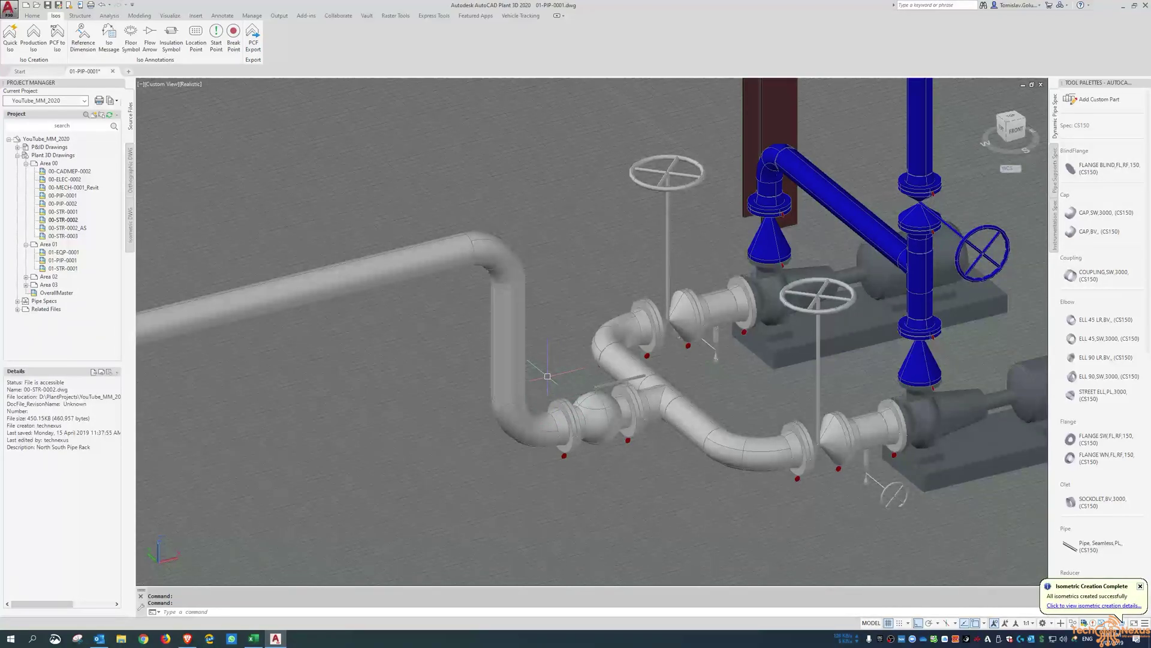
pyautogui.click(1083, 610)
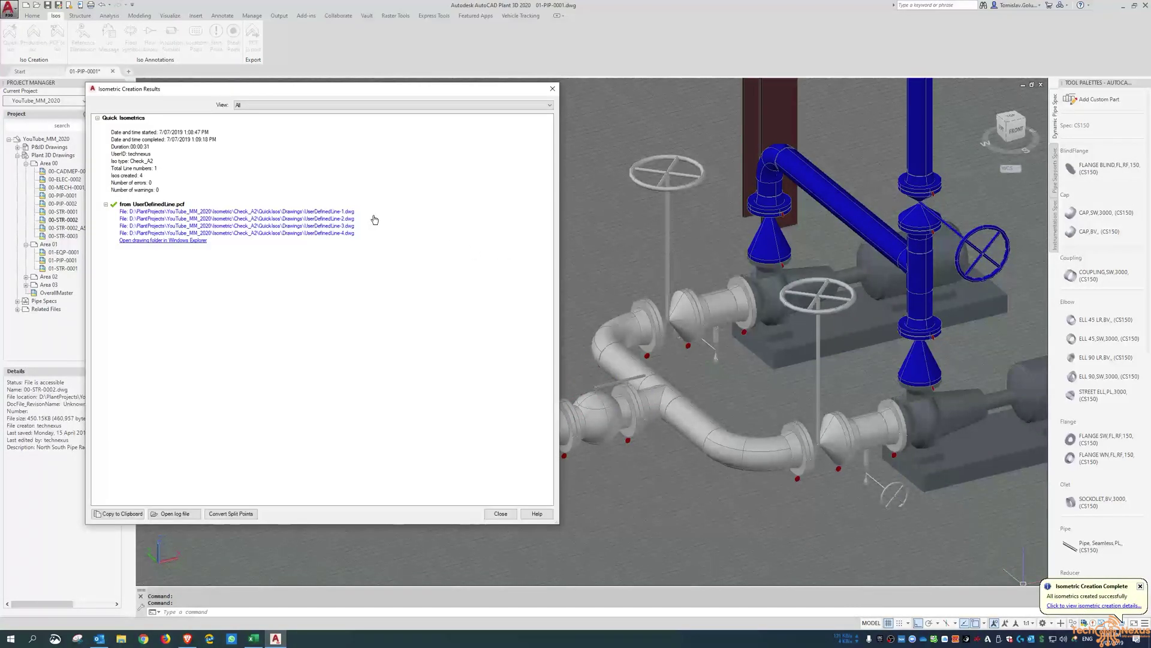
pyautogui.press('Escape')
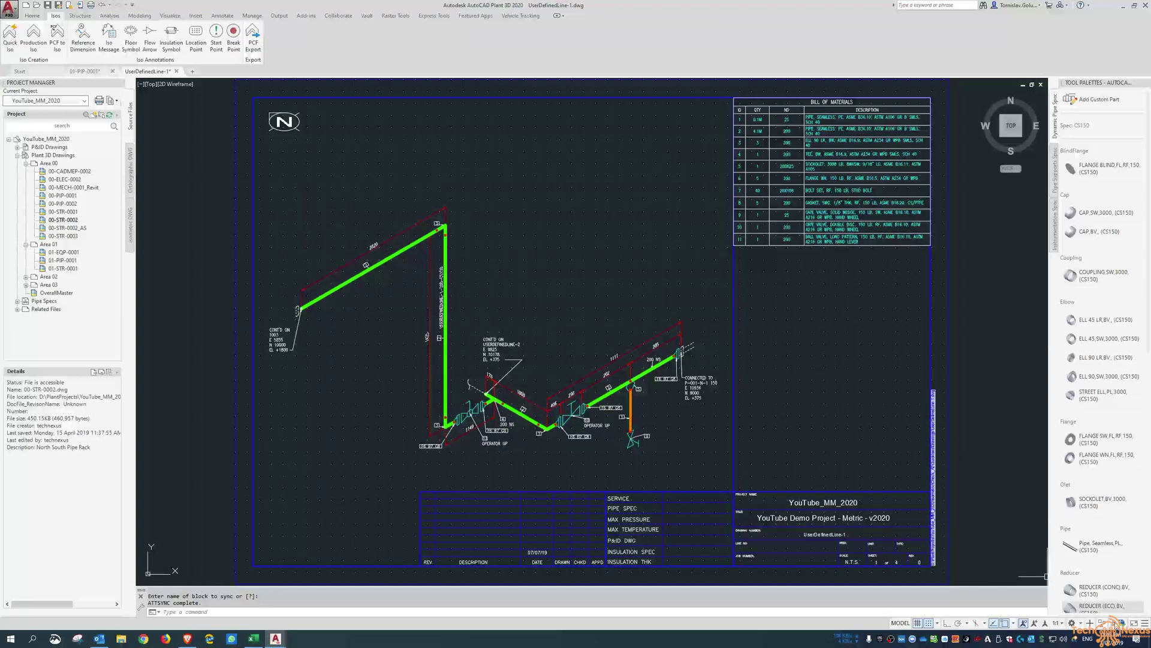
pyautogui.click(305, 228)
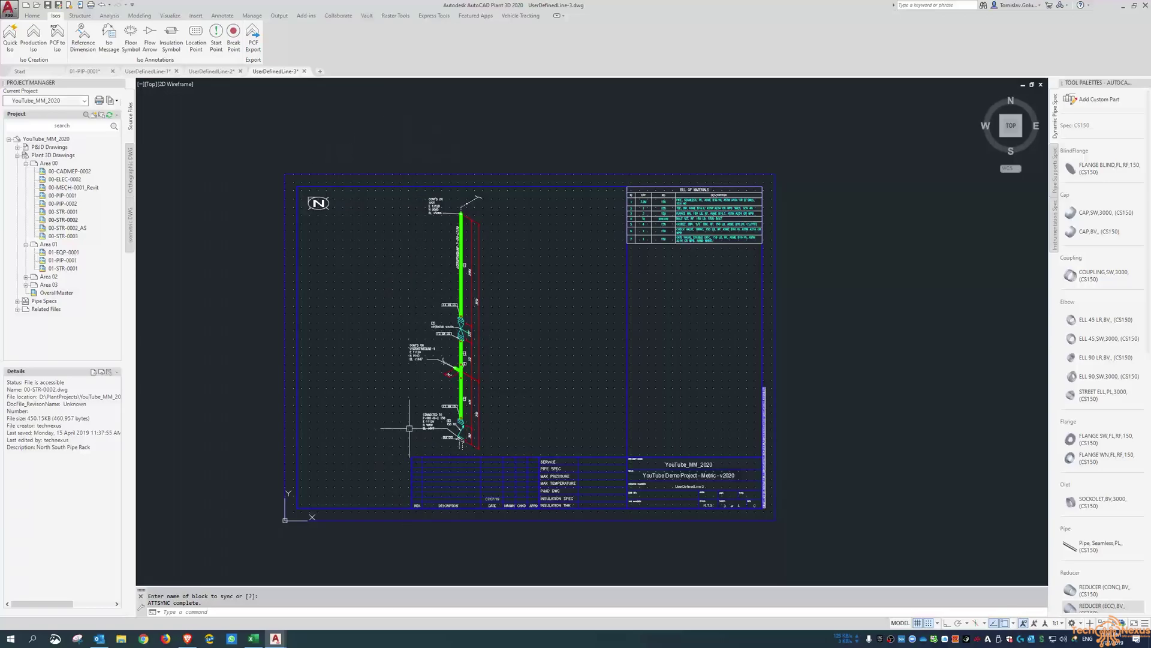
# Close the UserDefinedLine-3, UserDefinedLine-2 and UserDefinedLine-1 drawings without saving changes
pyautogui.click(304, 71)
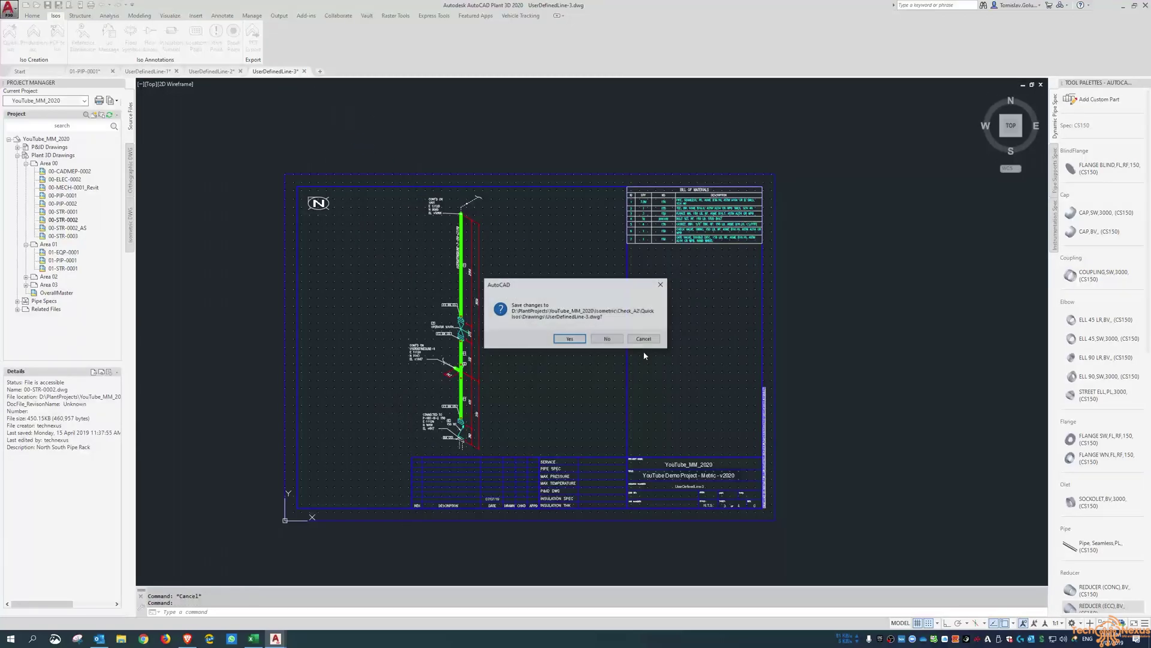
pyautogui.click(618, 349)
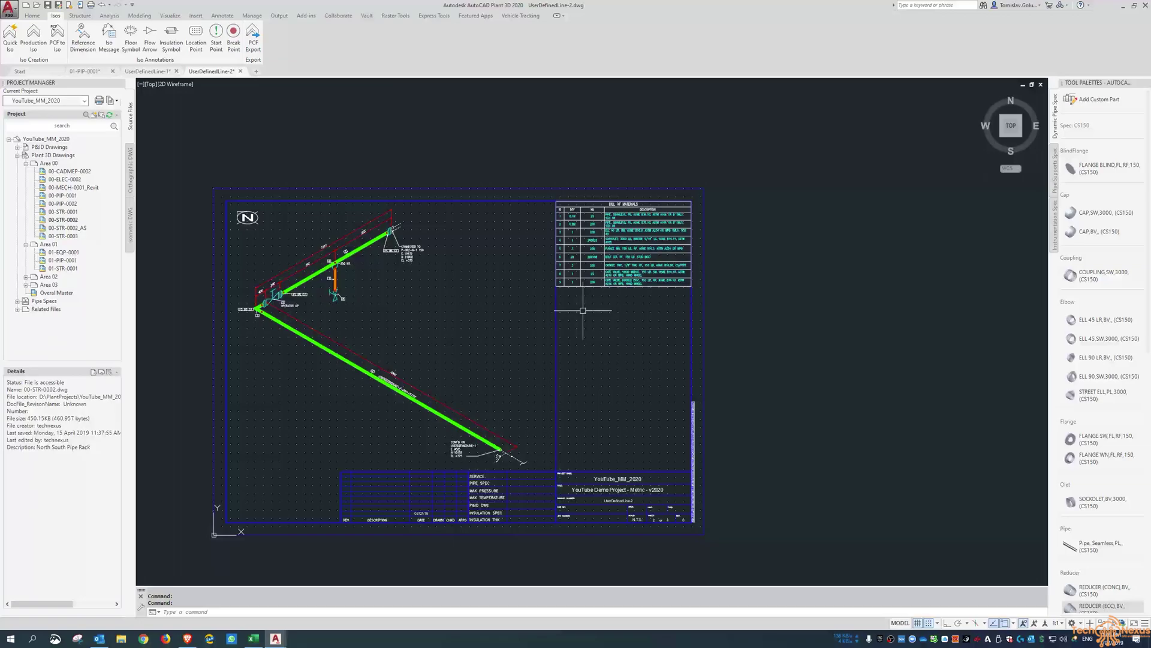
pyautogui.click(241, 70)
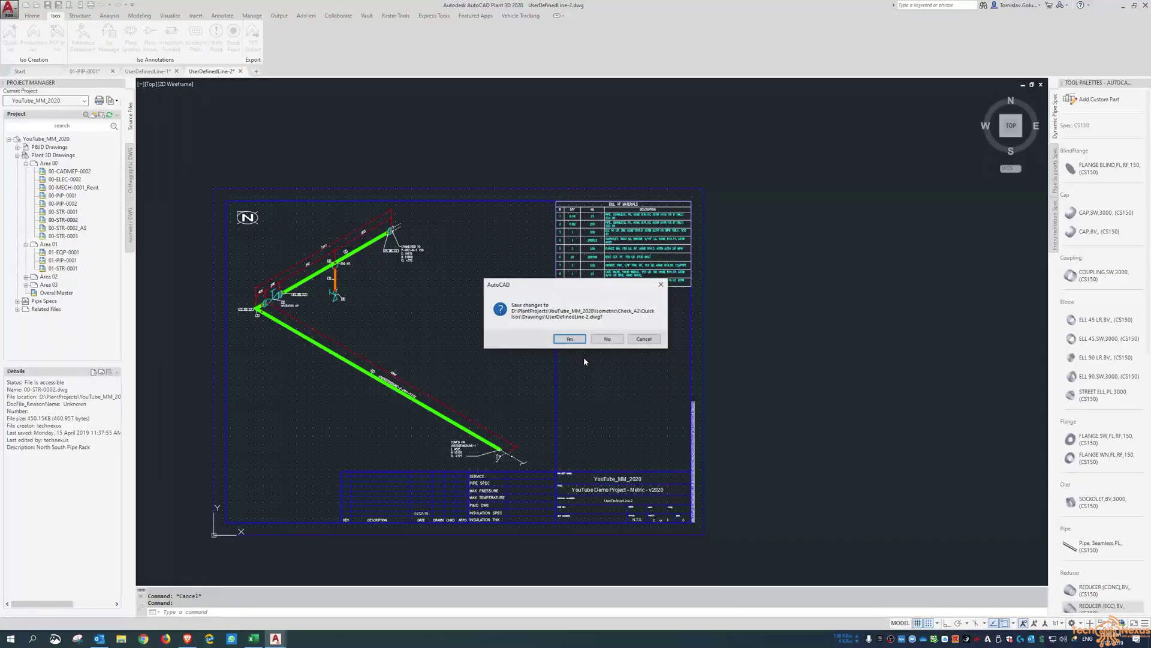
pyautogui.click(617, 344)
pyautogui.click(177, 70)
pyautogui.click(607, 338)
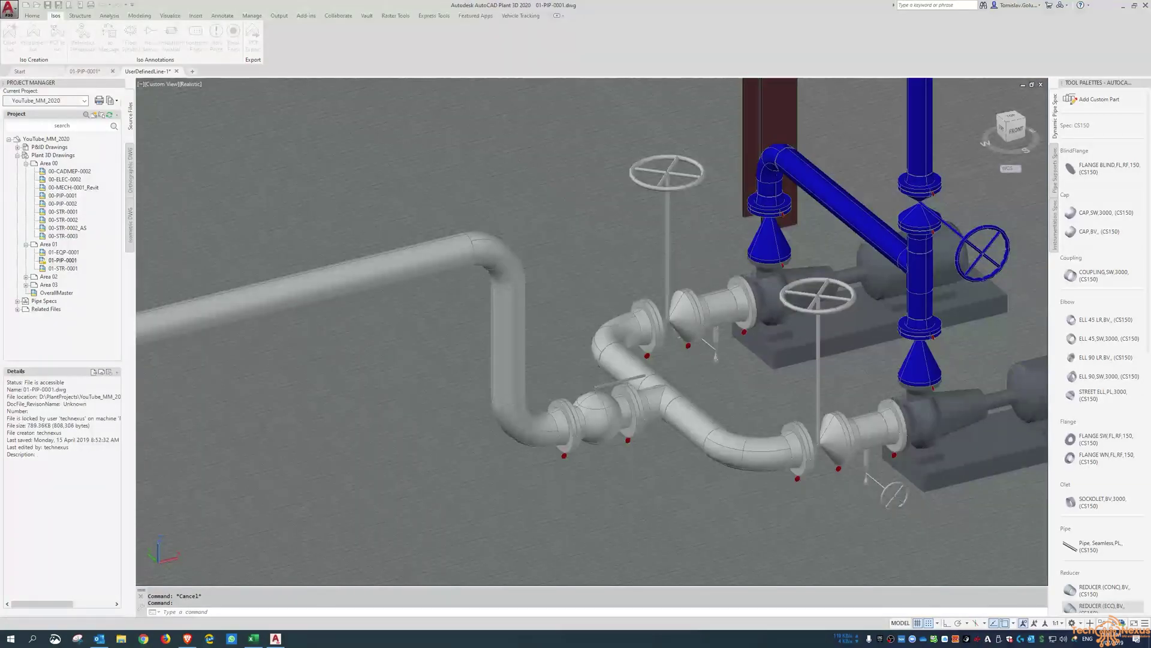
# Create a Production Iso for line number 1000 using the Check_A2 iso style
pyautogui.scroll(-2, 570, 337)
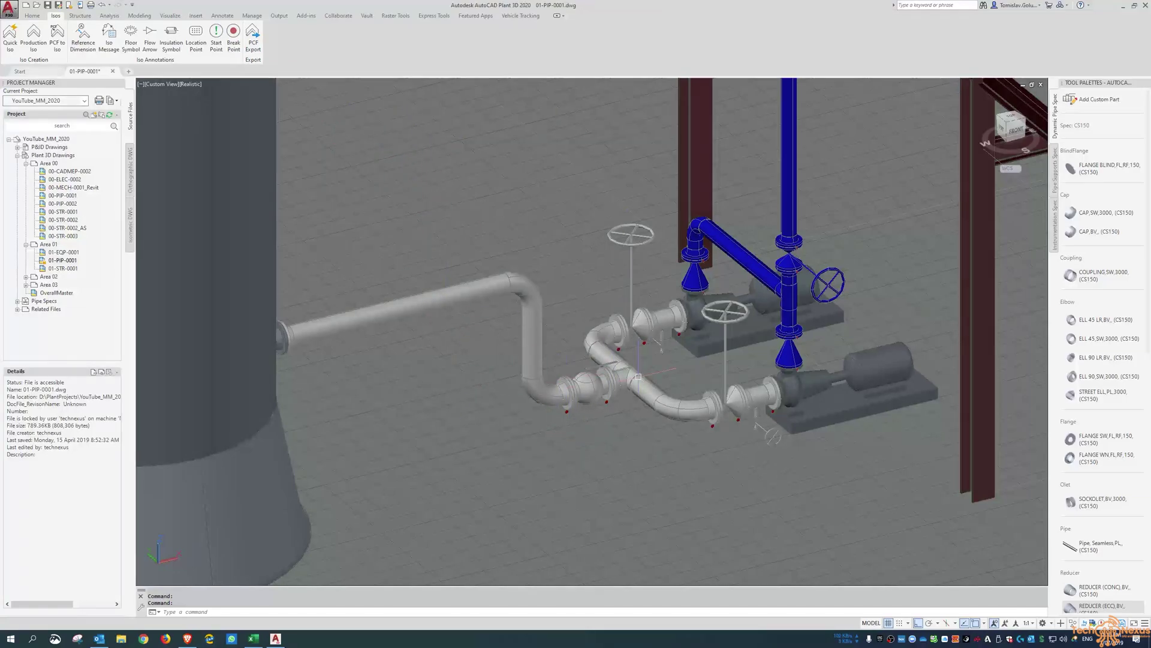
pyautogui.moveTo(554, 243); pyautogui.dragTo(511, 277, button='middle')
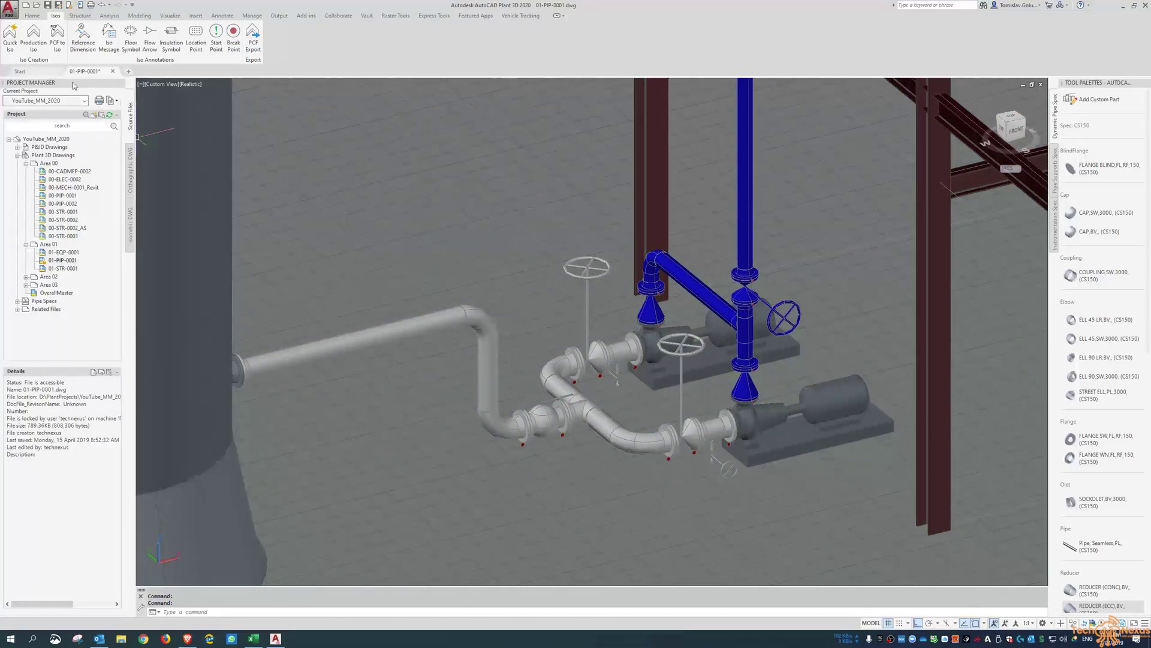
pyautogui.click(36, 45)
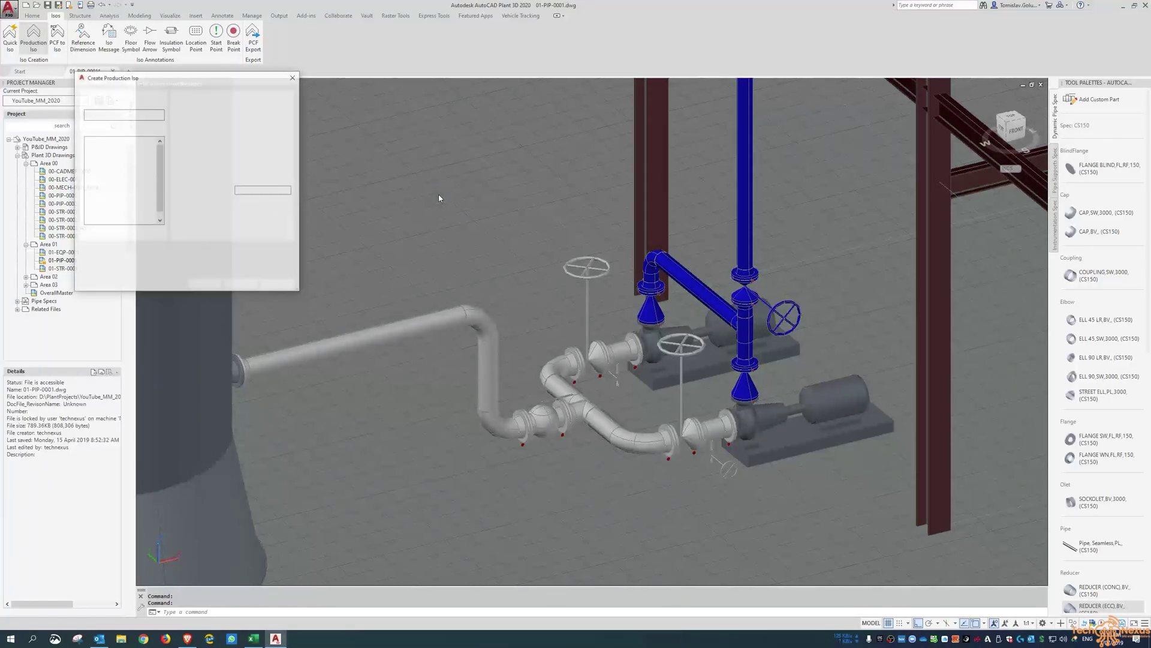
pyautogui.moveTo(211, 77); pyautogui.dragTo(530, 121)
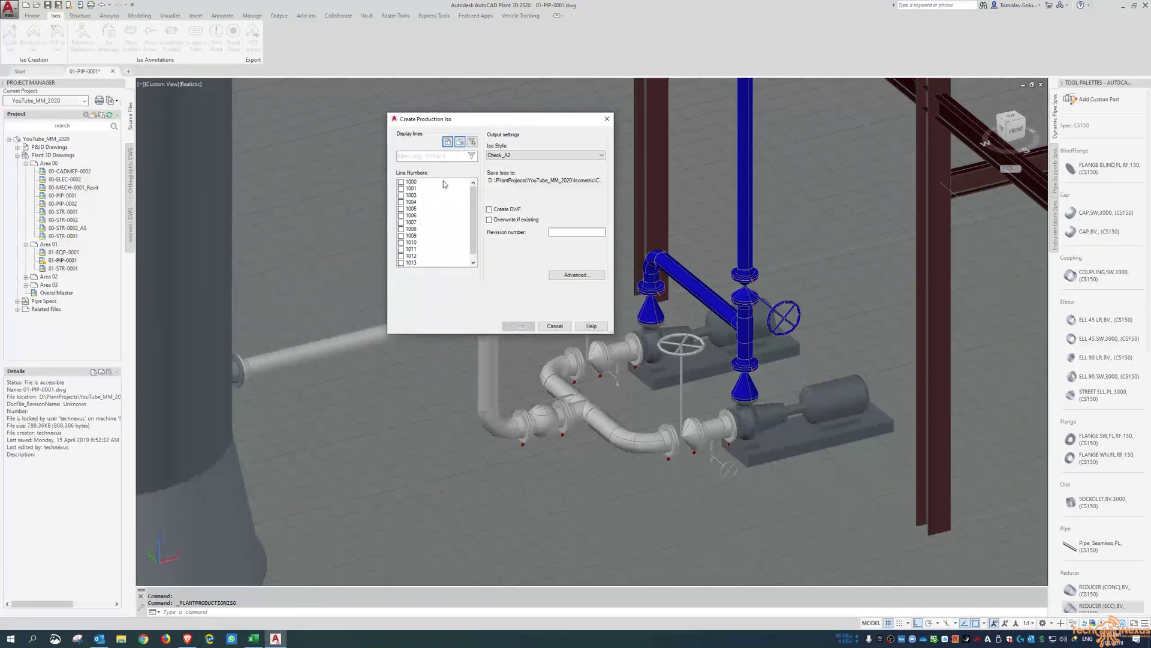
pyautogui.click(408, 182)
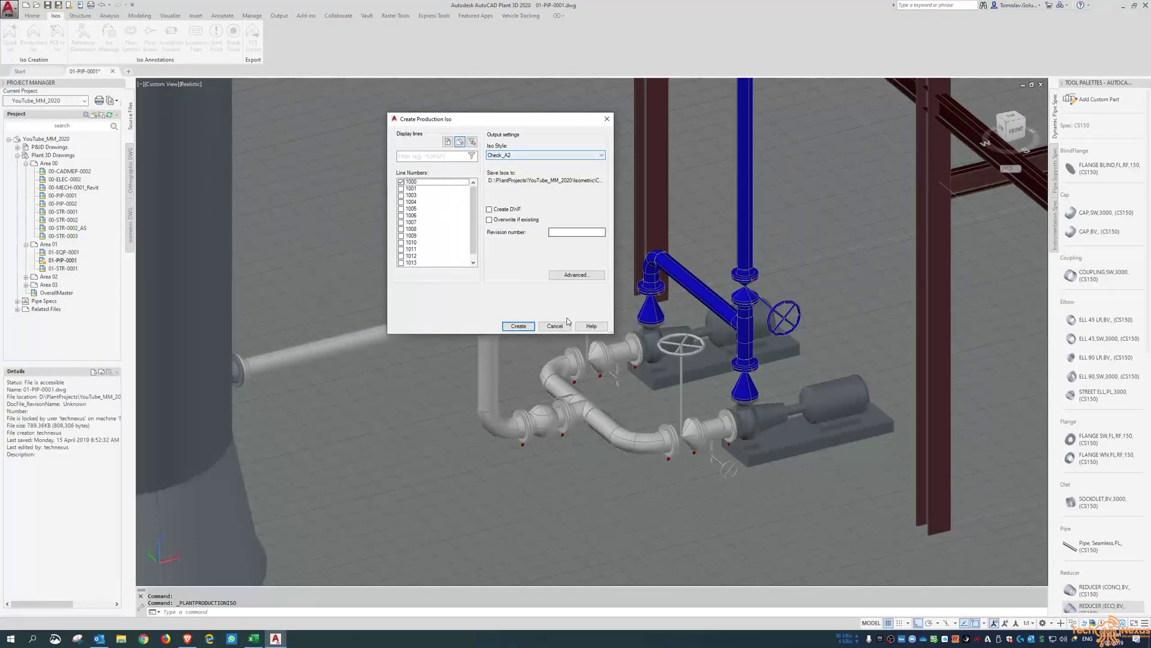
pyautogui.click(518, 326)
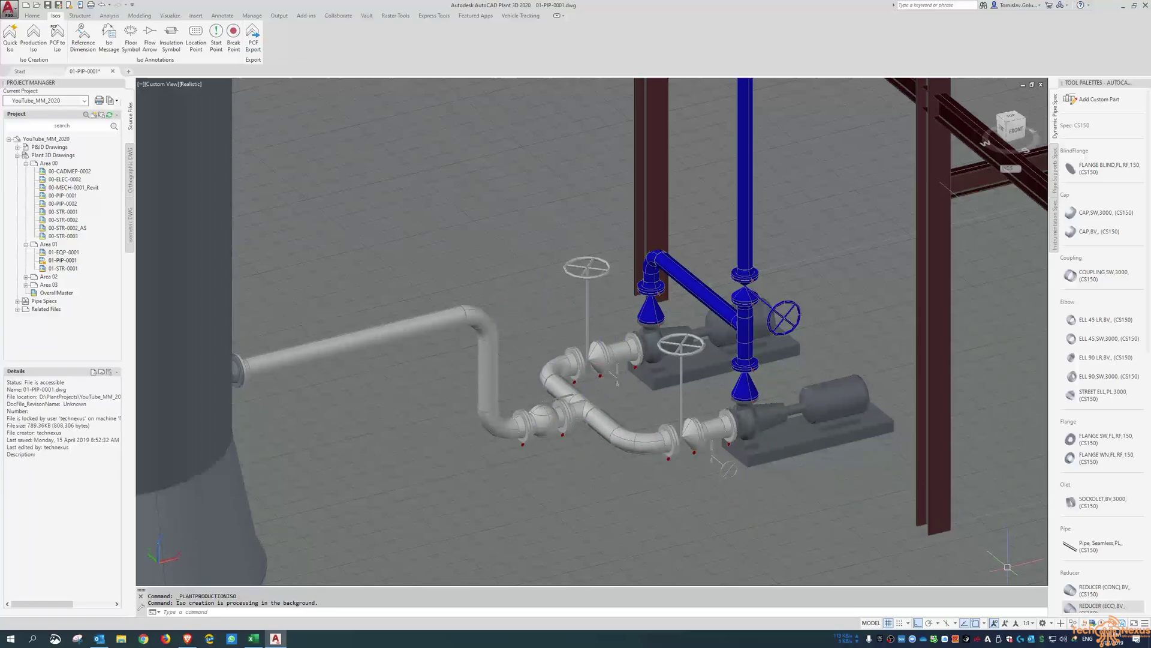
# Open the production isometric 1000.dwg from the creation results, view the whole sheet, and close it without saving
pyautogui.moveTo(1086, 626)
pyautogui.click(1078, 606)
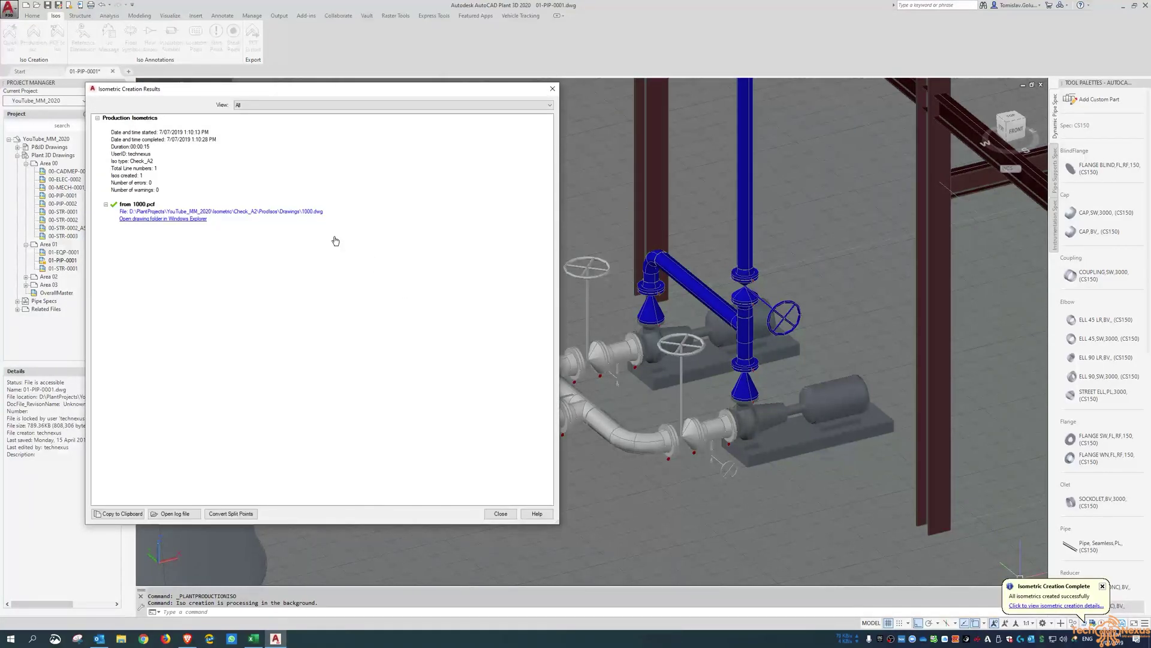
pyautogui.click(312, 227)
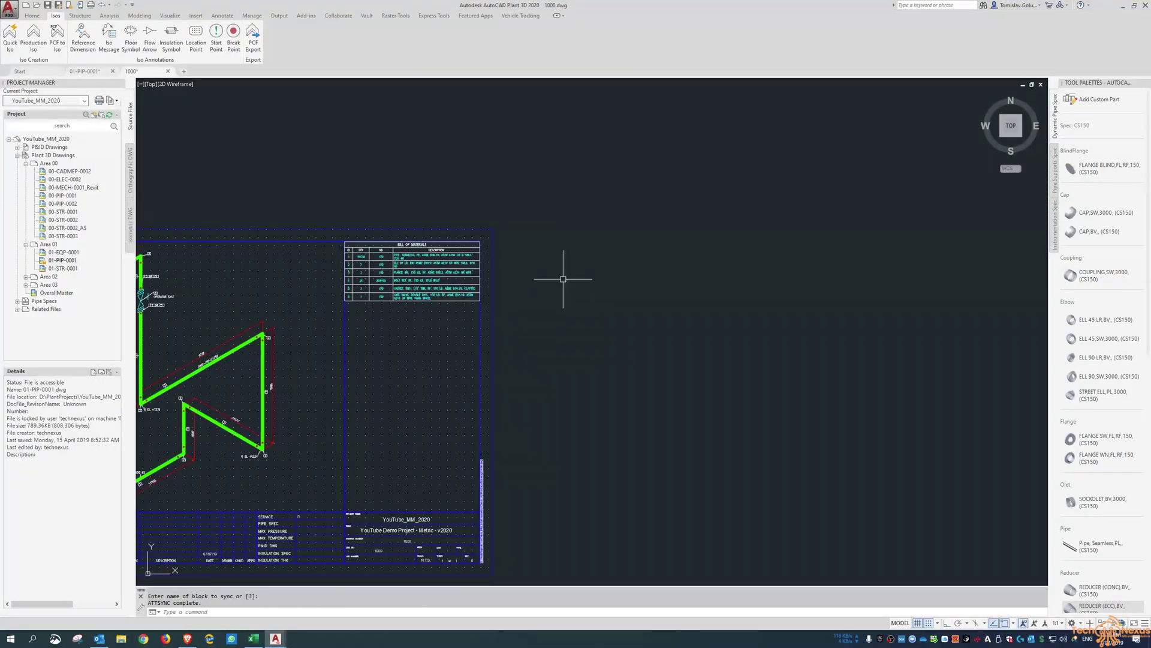
pyautogui.middleClick(563, 279)
pyautogui.middleClick(563, 279)
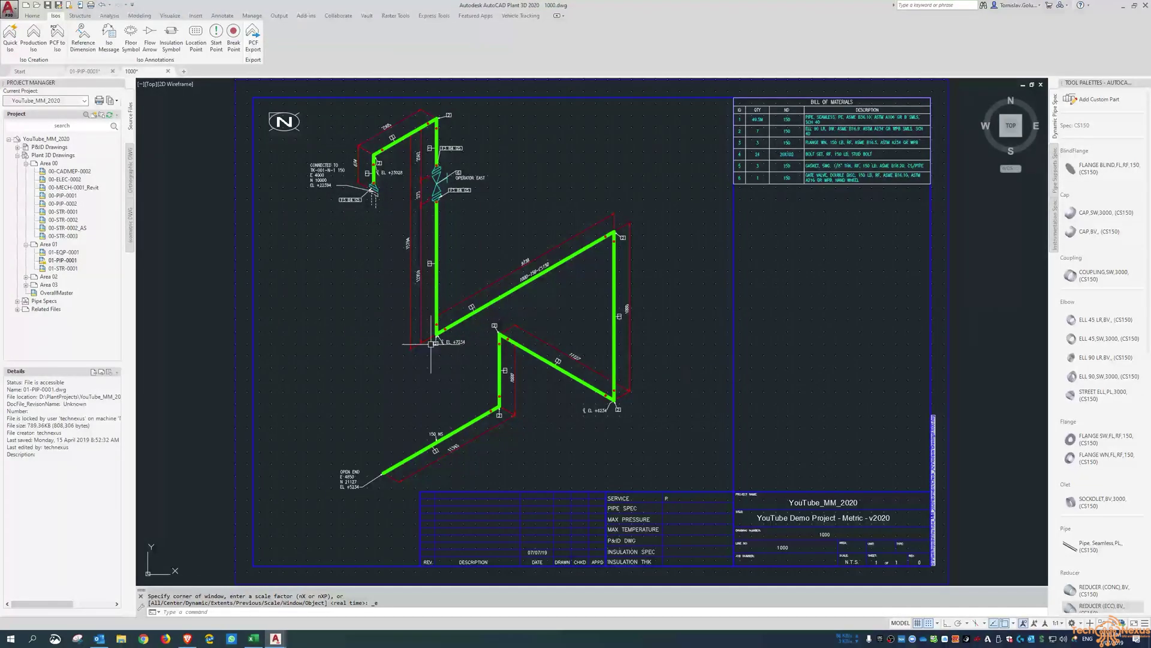
pyautogui.click(614, 343)
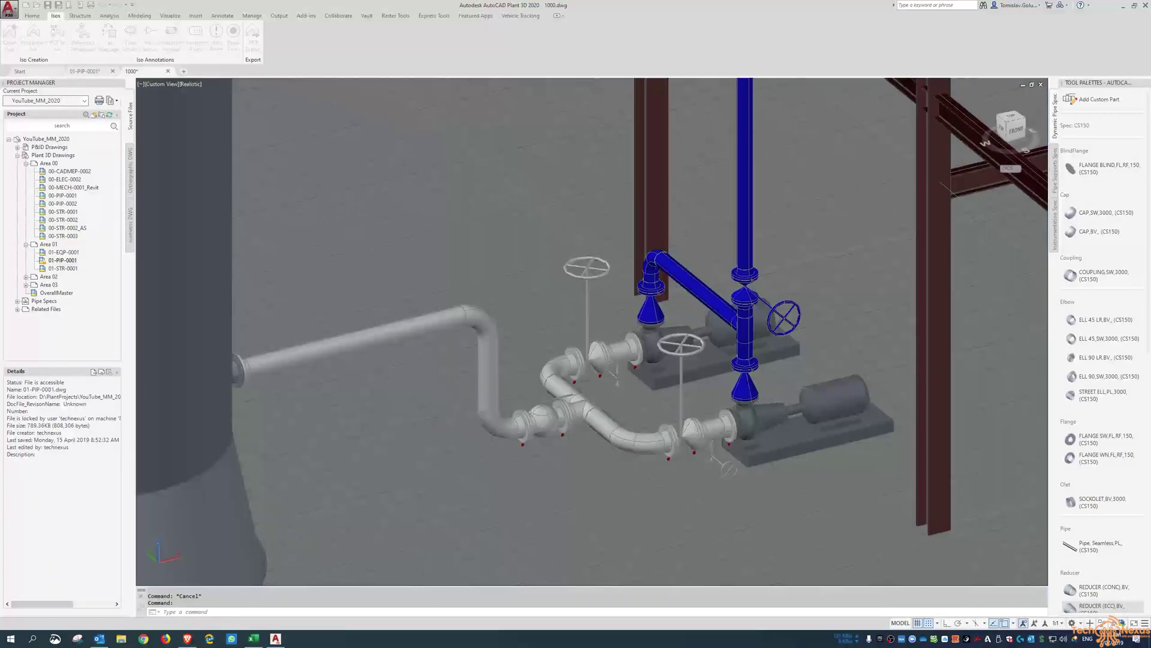
# Review the iso styles offered for production isometrics and the Create Iso from PCF settings, without creating any drawing
pyautogui.click(34, 36)
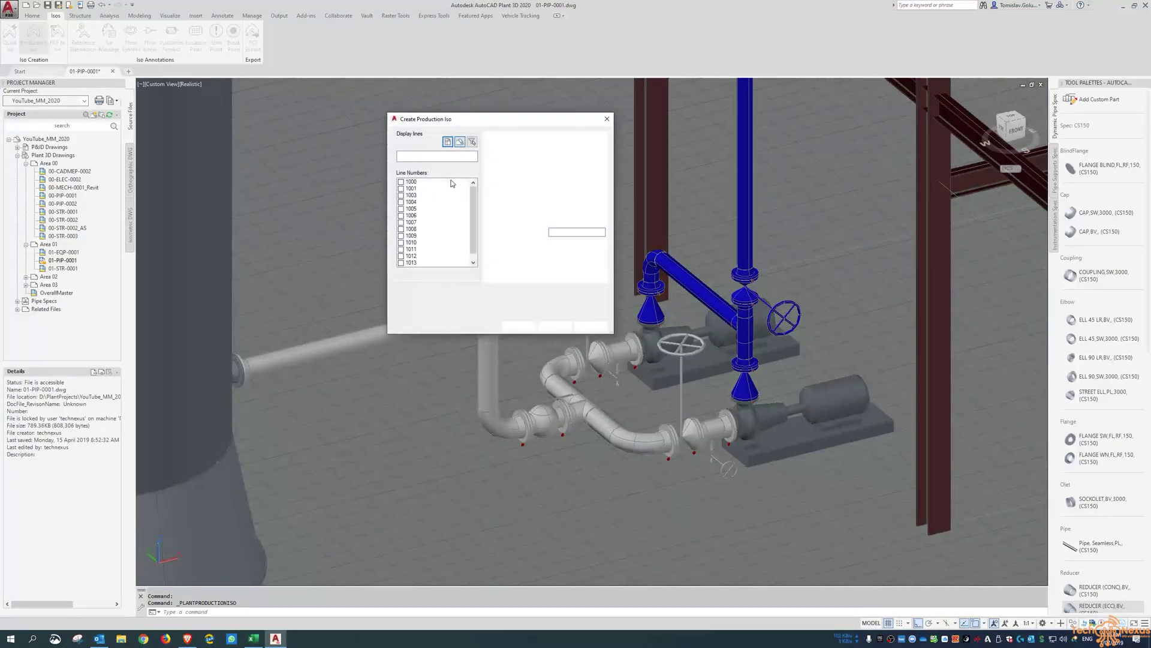
pyautogui.click(521, 154)
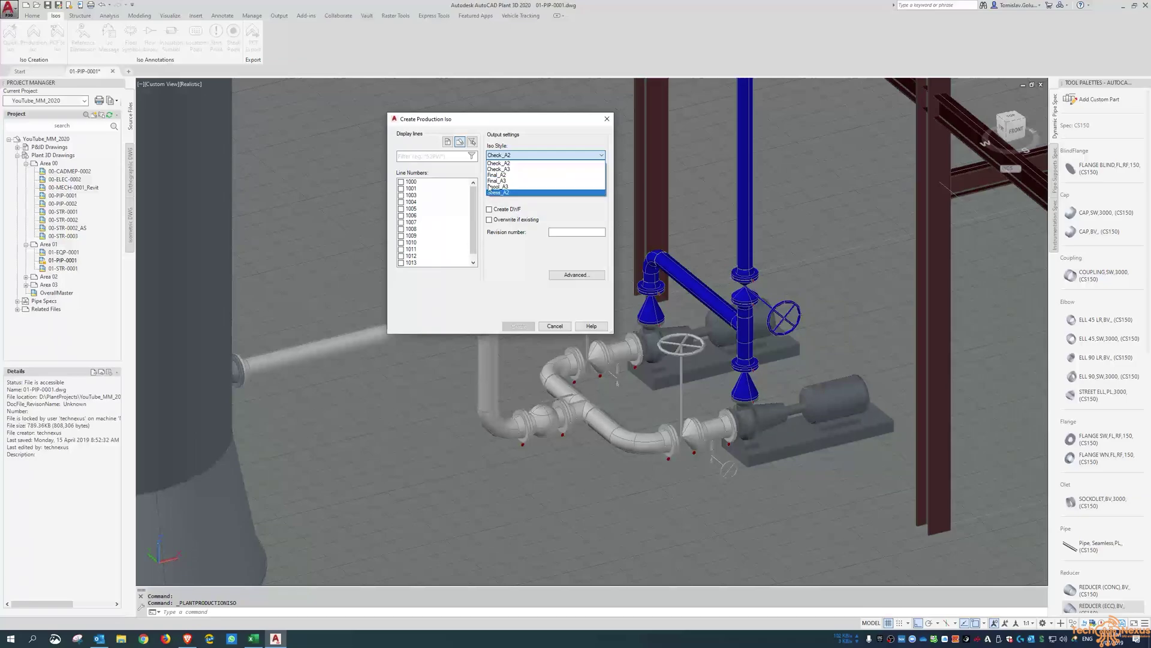
pyautogui.click(503, 163)
pyautogui.click(607, 118)
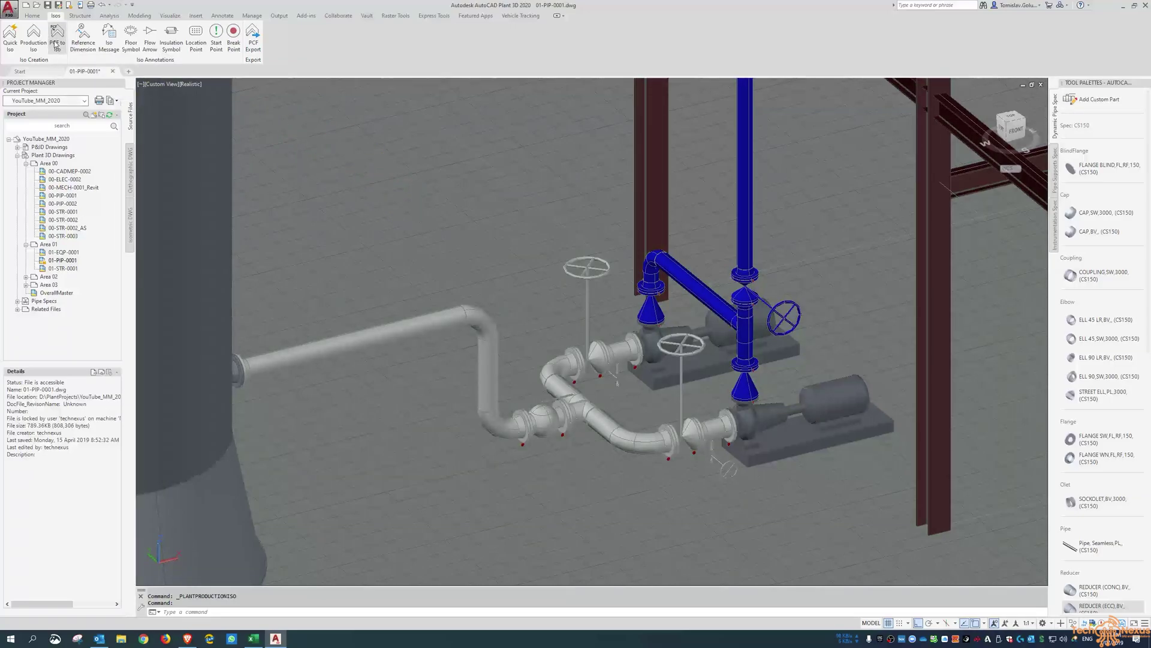
pyautogui.click(57, 43)
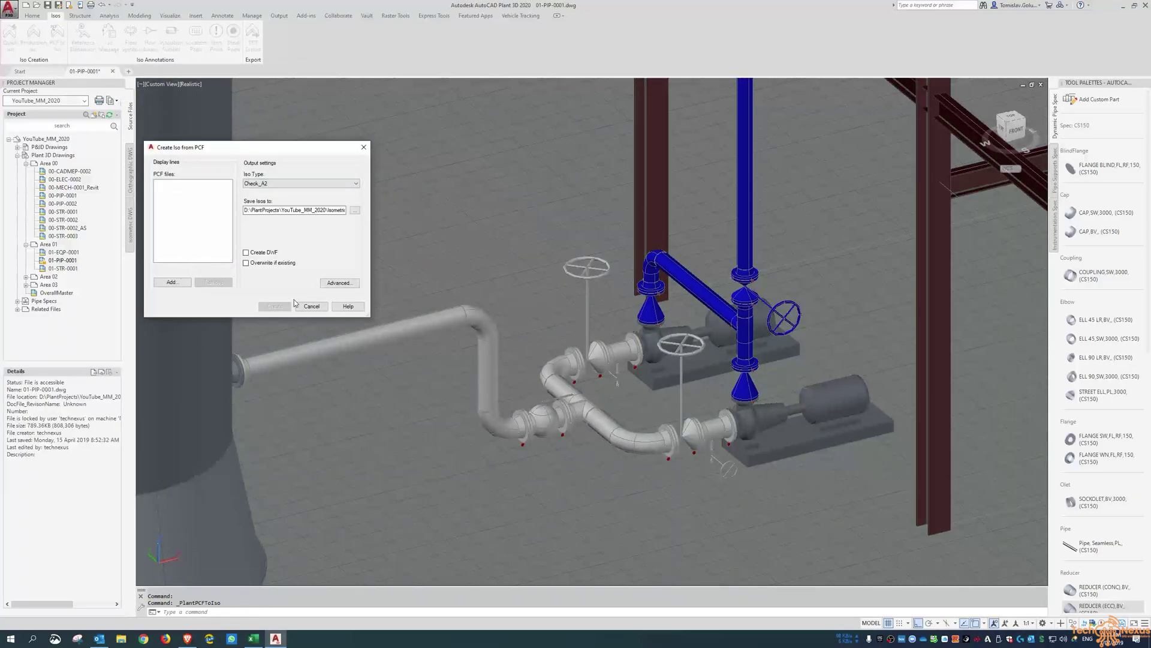
pyautogui.click(311, 306)
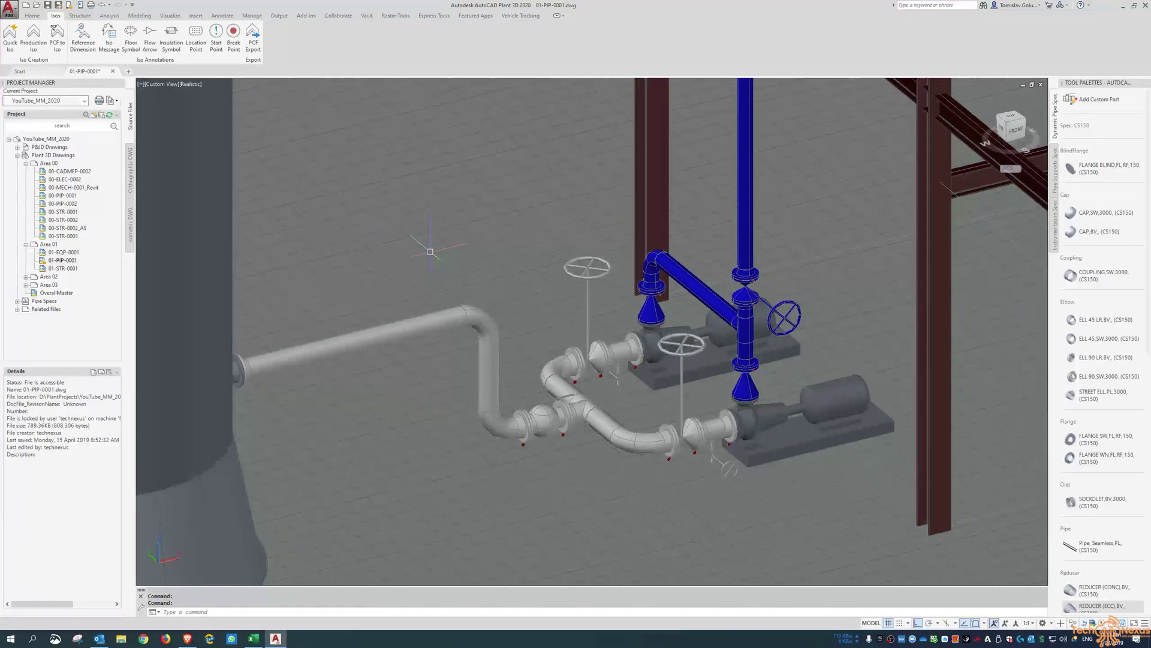
# Create production isometrics for line numbers 1003 and 1004 using the Final_A2 iso style
pyautogui.scroll(4, 501, 399)
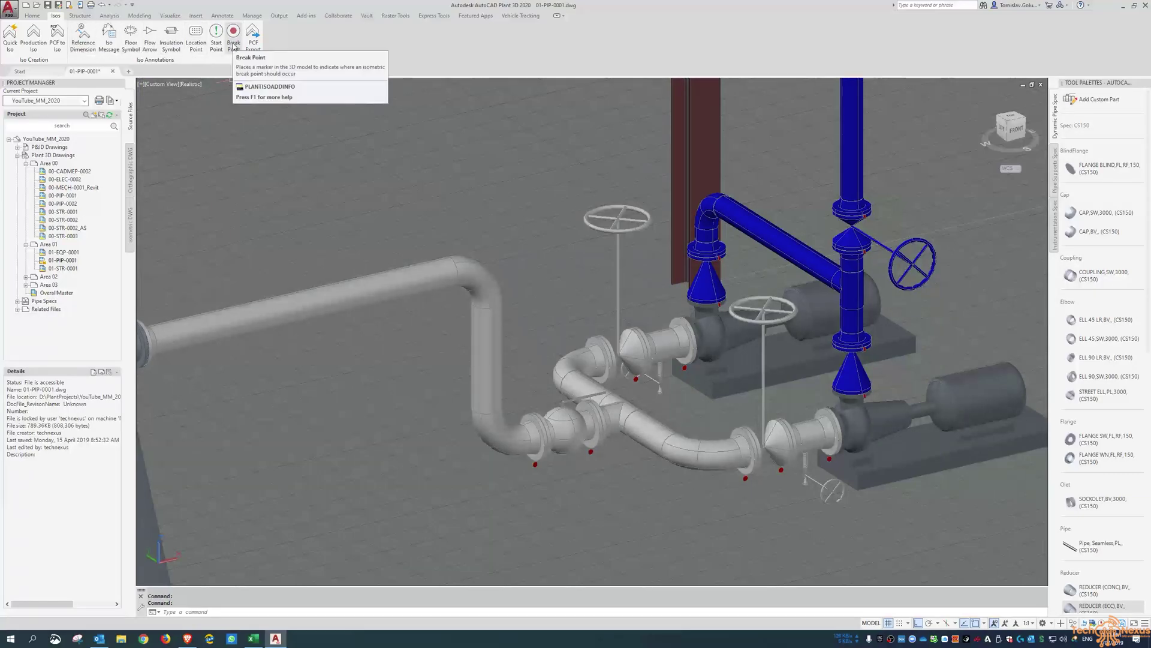
pyautogui.keyDown('shift'); pyautogui.moveTo(464, 274); pyautogui.dragTo(403, 289, button='middle'); pyautogui.keyUp('shift')
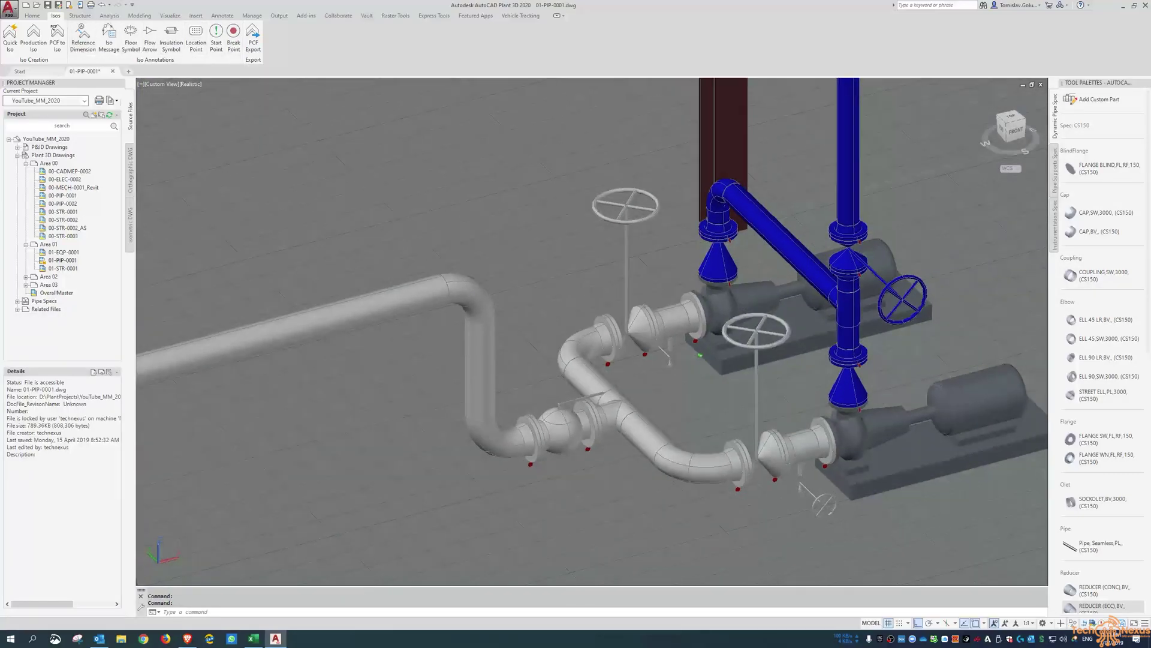
pyautogui.moveTo(404, 289)
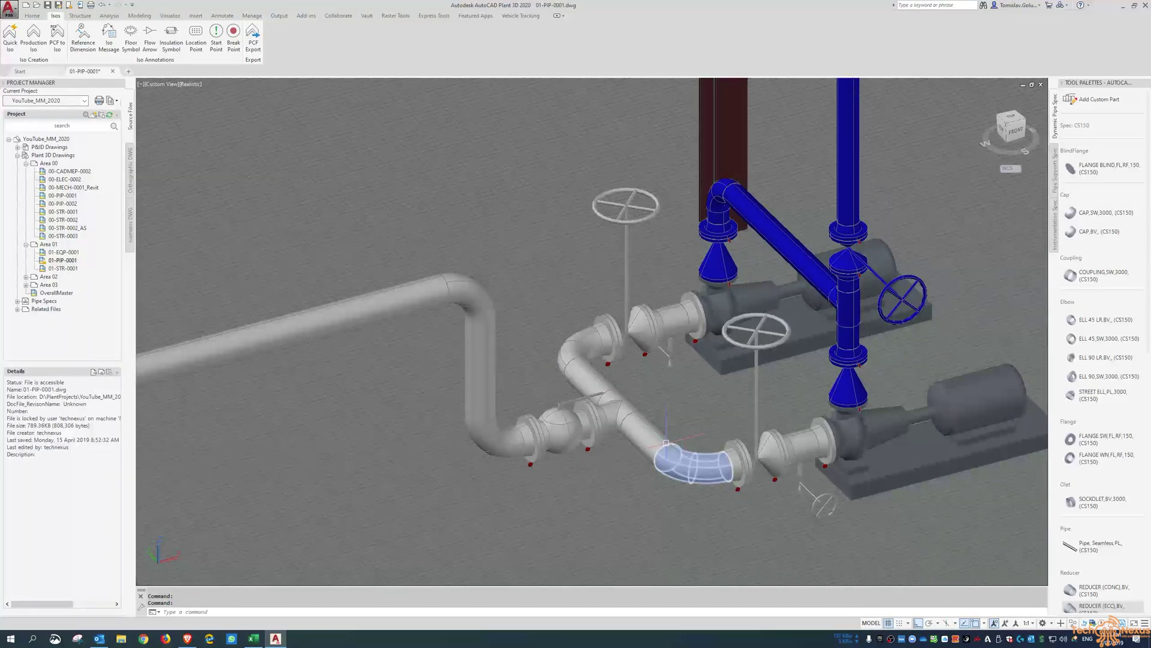
pyautogui.moveTo(681, 455)
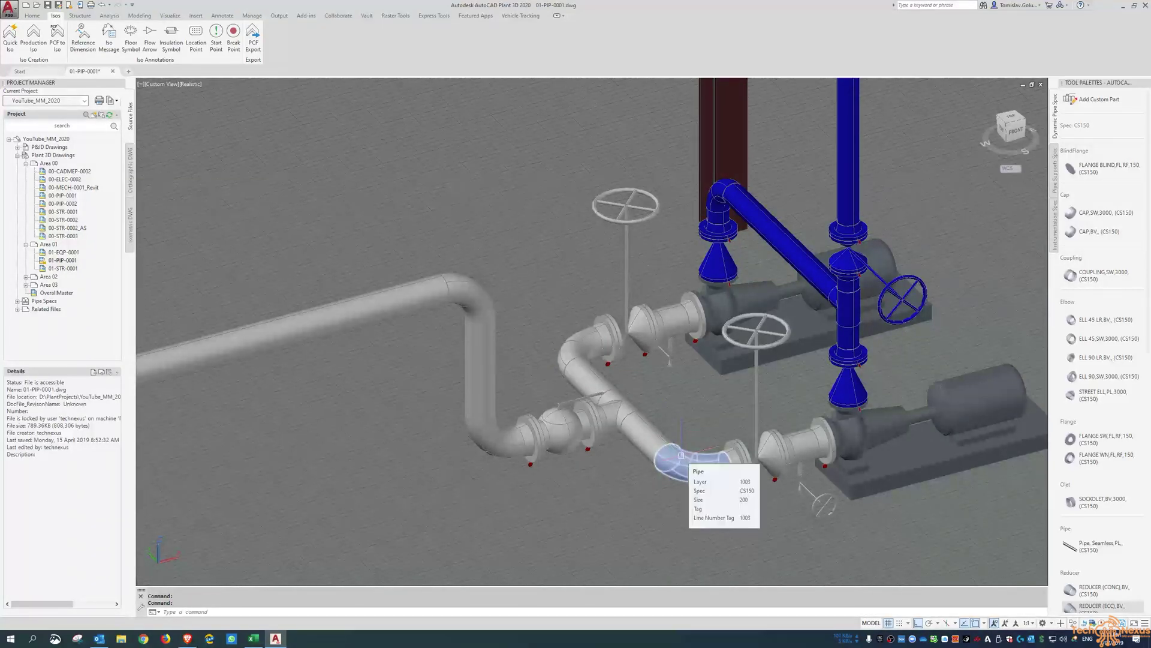
pyautogui.click(34, 36)
pyautogui.click(401, 196)
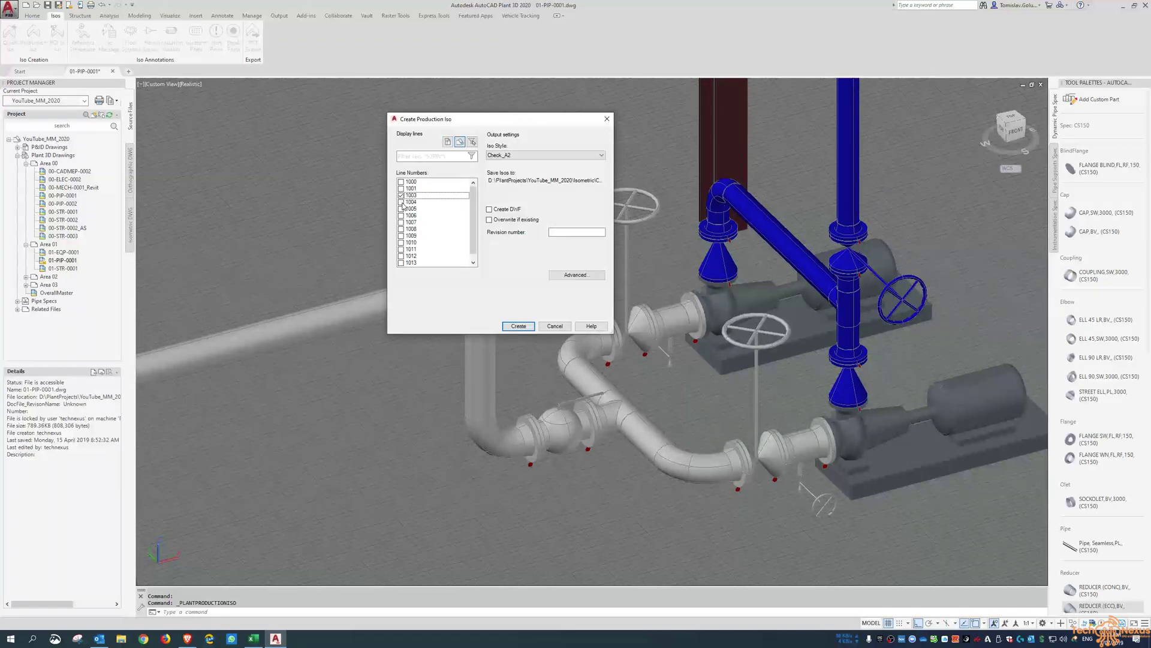
pyautogui.click(529, 156)
pyautogui.click(528, 179)
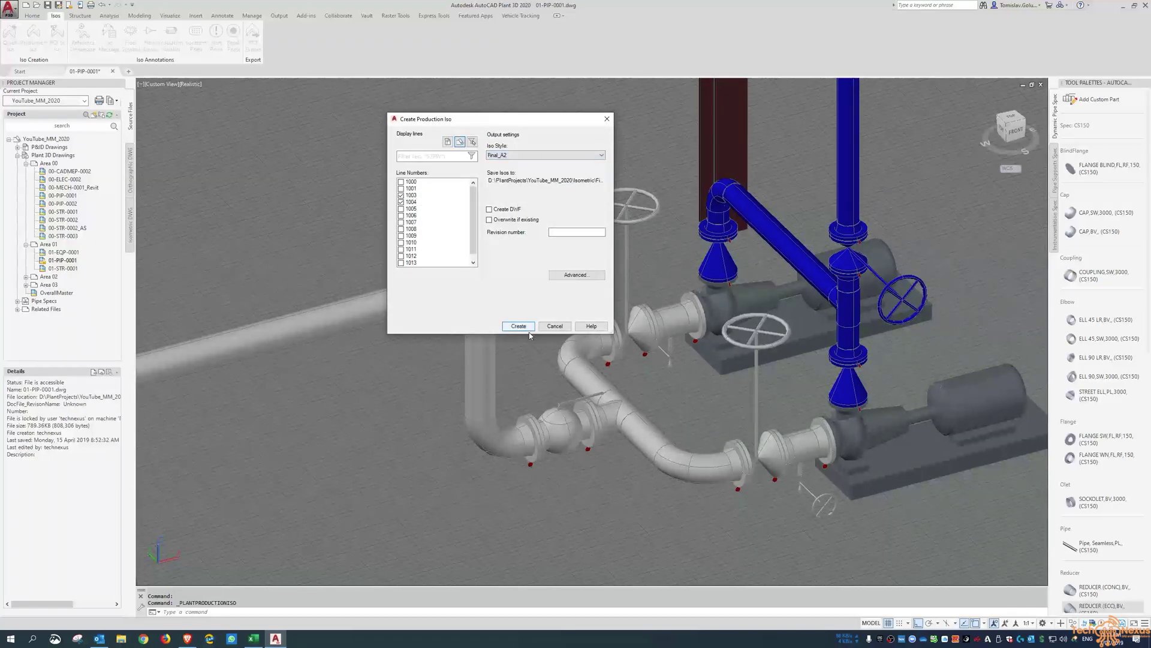
pyautogui.click(527, 329)
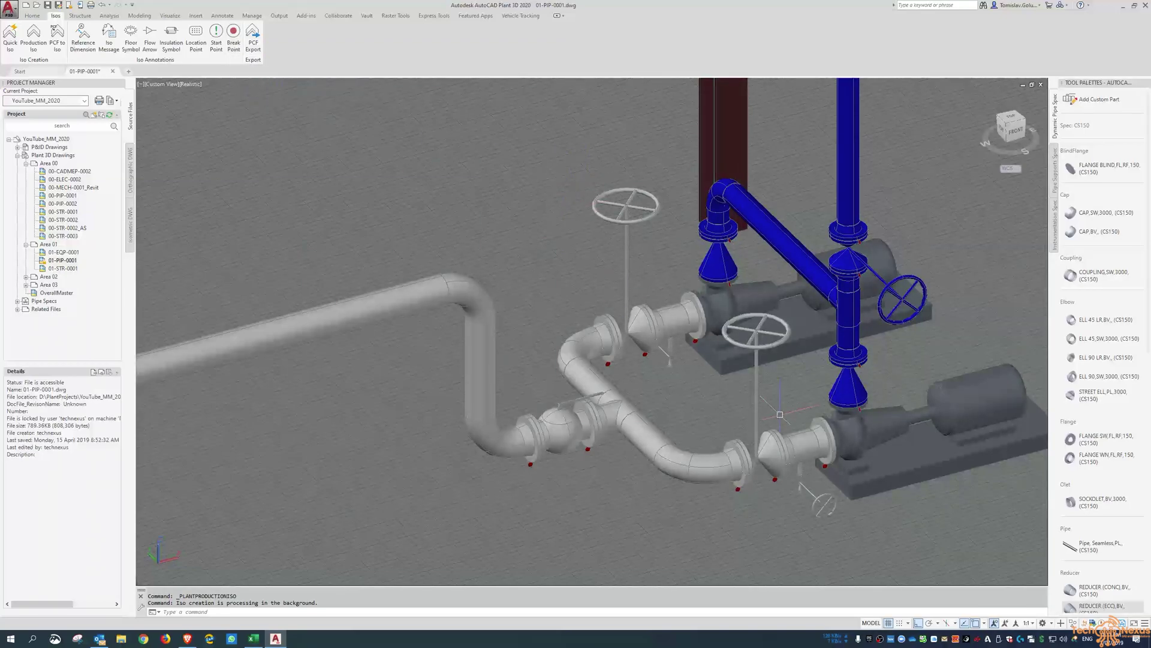
# Open 1003.dwg from the isometric creation details, view the whole sheet, and close it without saving
pyautogui.keyDown('shift'); pyautogui.moveTo(701, 392); pyautogui.dragTo(707, 388, button='middle'); pyautogui.keyUp('shift')
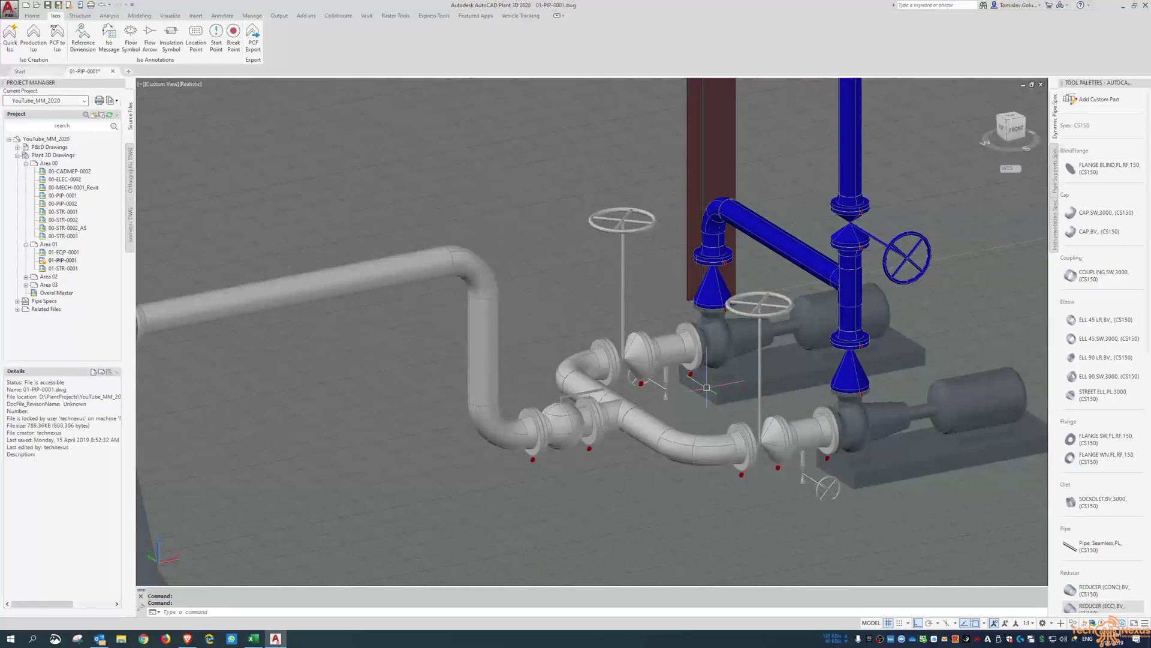
pyautogui.middleClick(758, 413)
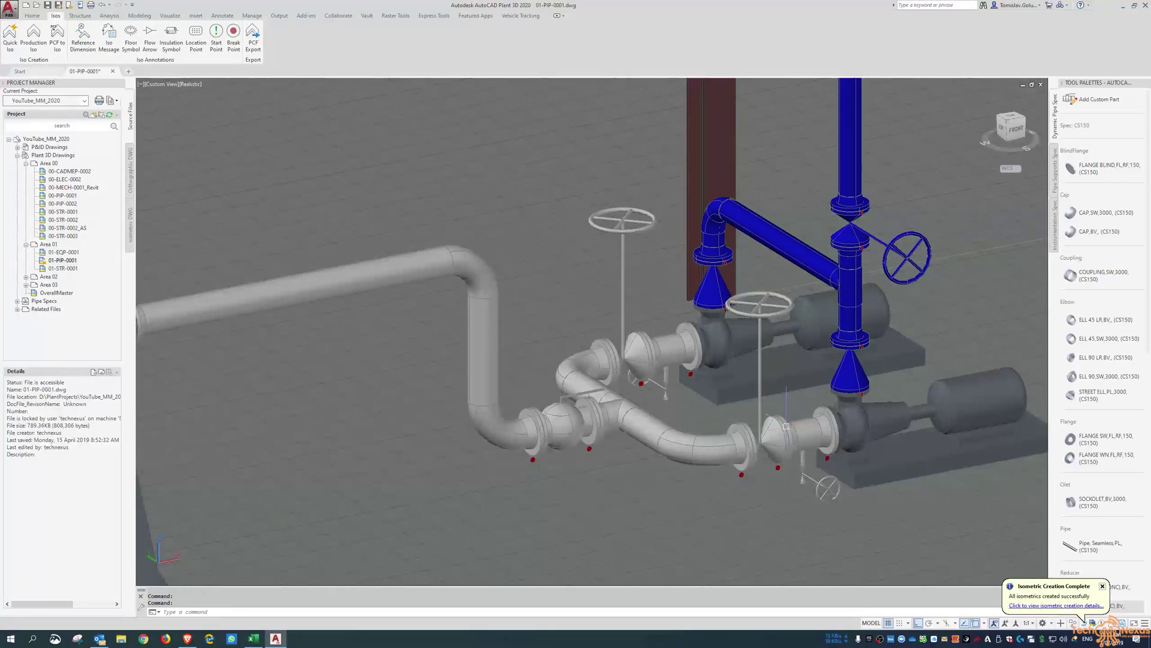
pyautogui.click(1031, 605)
pyautogui.press('Escape')
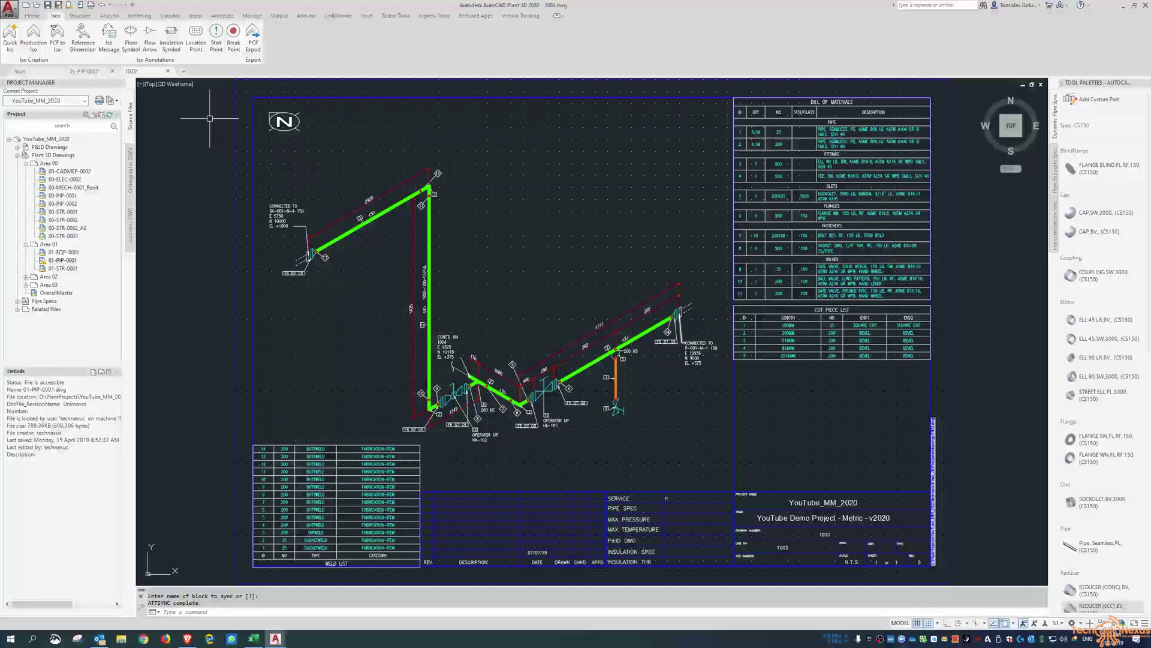
pyautogui.click(169, 71)
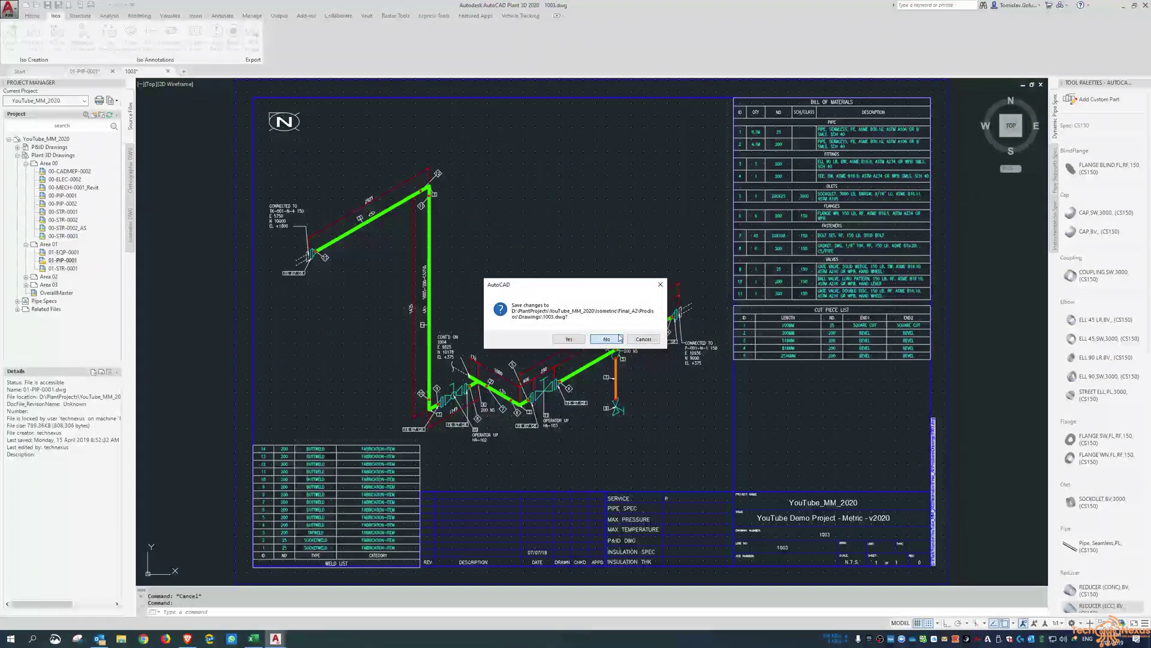
pyautogui.click(569, 339)
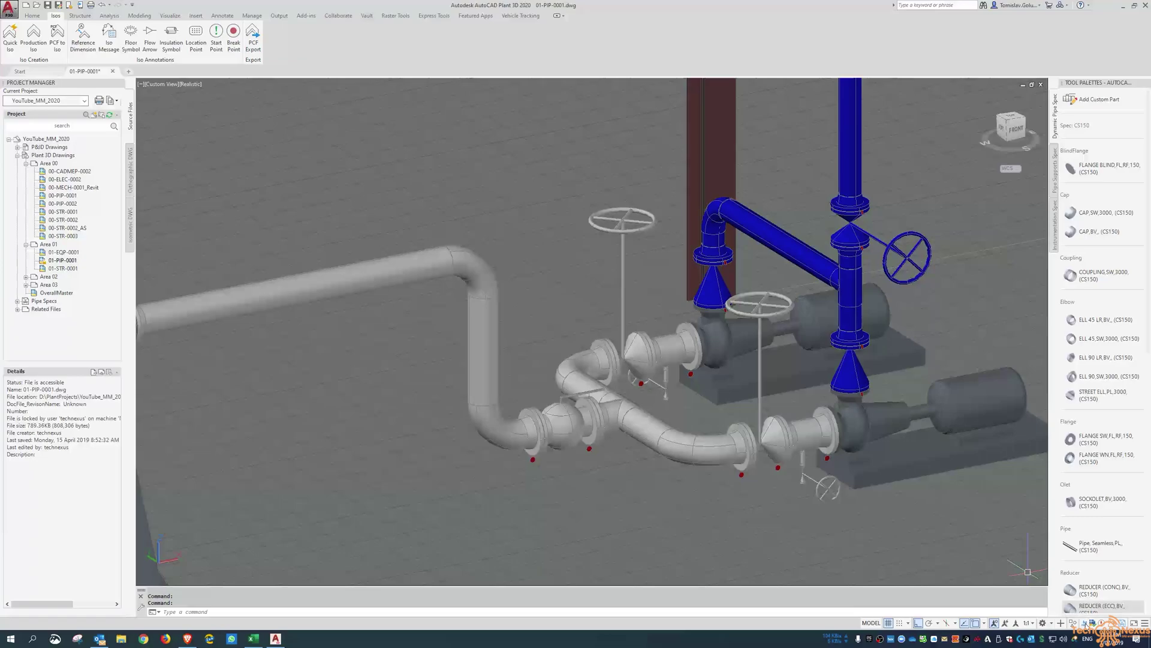
# Open 1004.dwg from the creation results, examine its continuation, valve and pump connection details, and close it without saving
pyautogui.click(1087, 624)
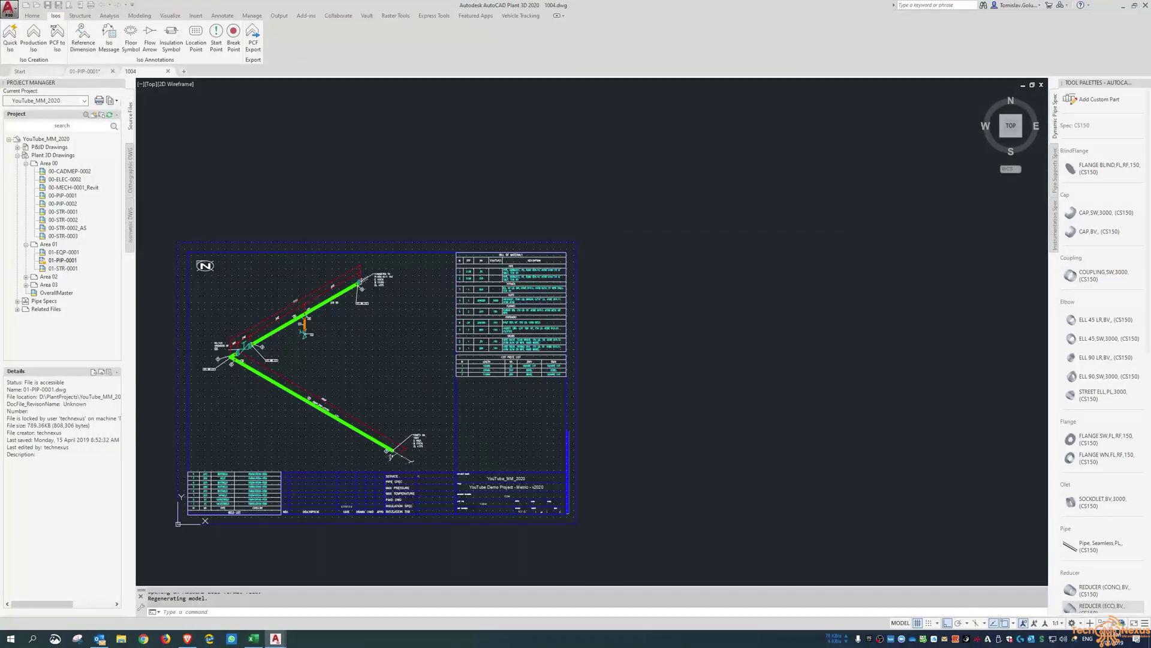
pyautogui.scroll(5, 390, 455)
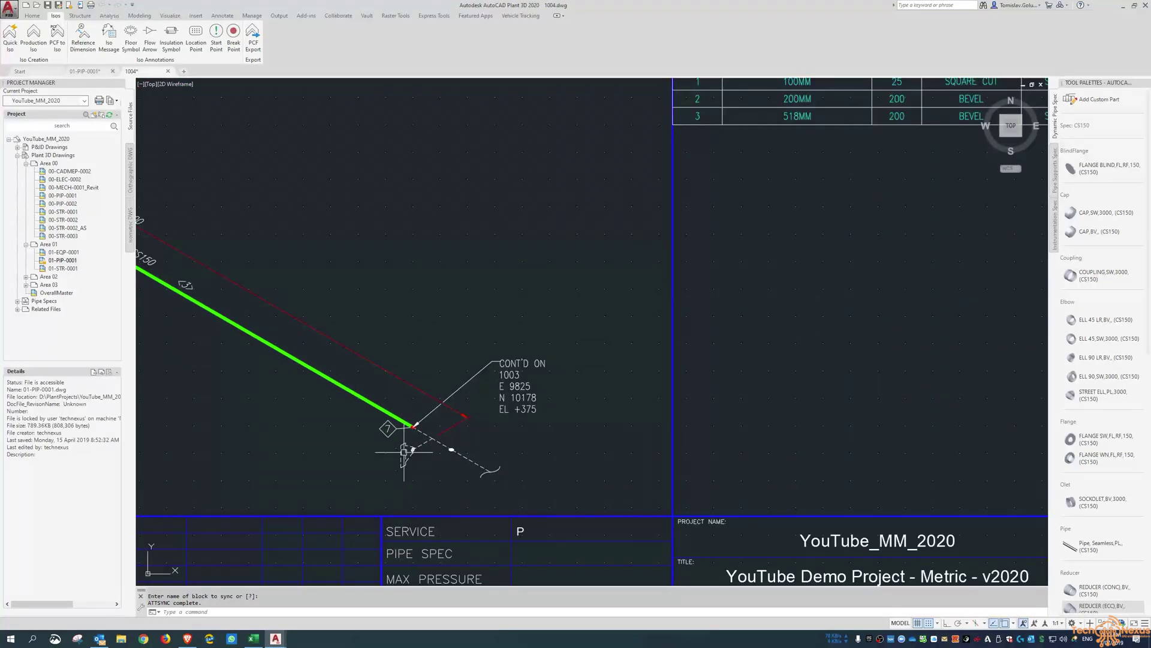
pyautogui.scroll(-4, 458, 438)
pyautogui.scroll(3, 229, 311)
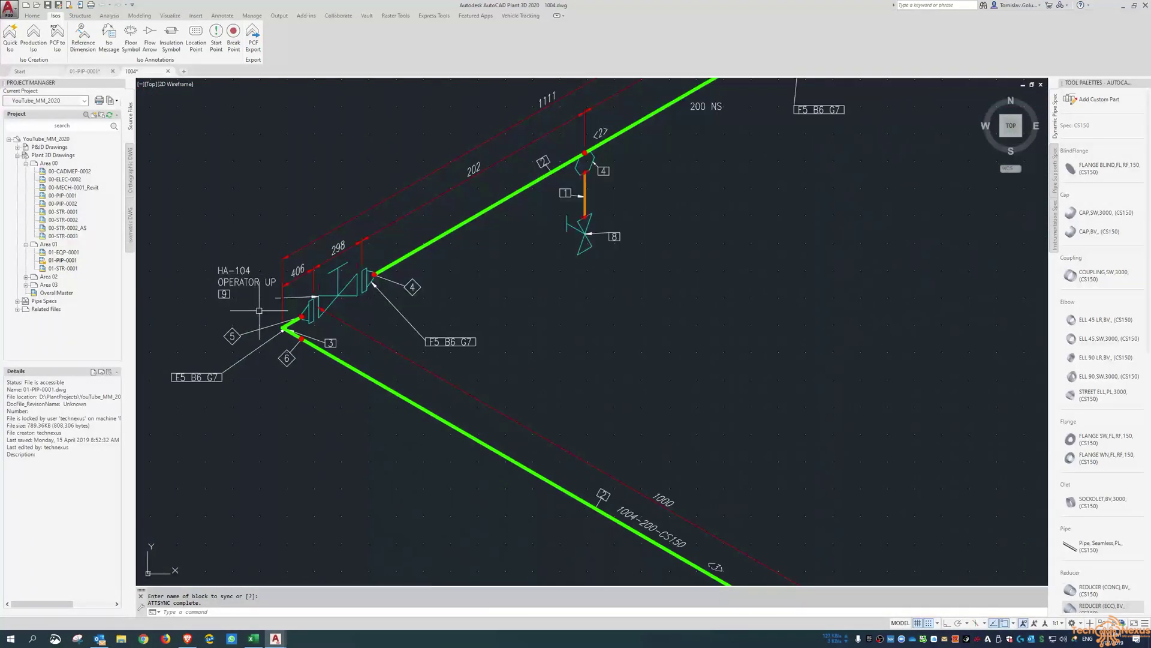
pyautogui.scroll(-1, 282, 300)
pyautogui.moveTo(282, 300); pyautogui.dragTo(451, 271, button='middle')
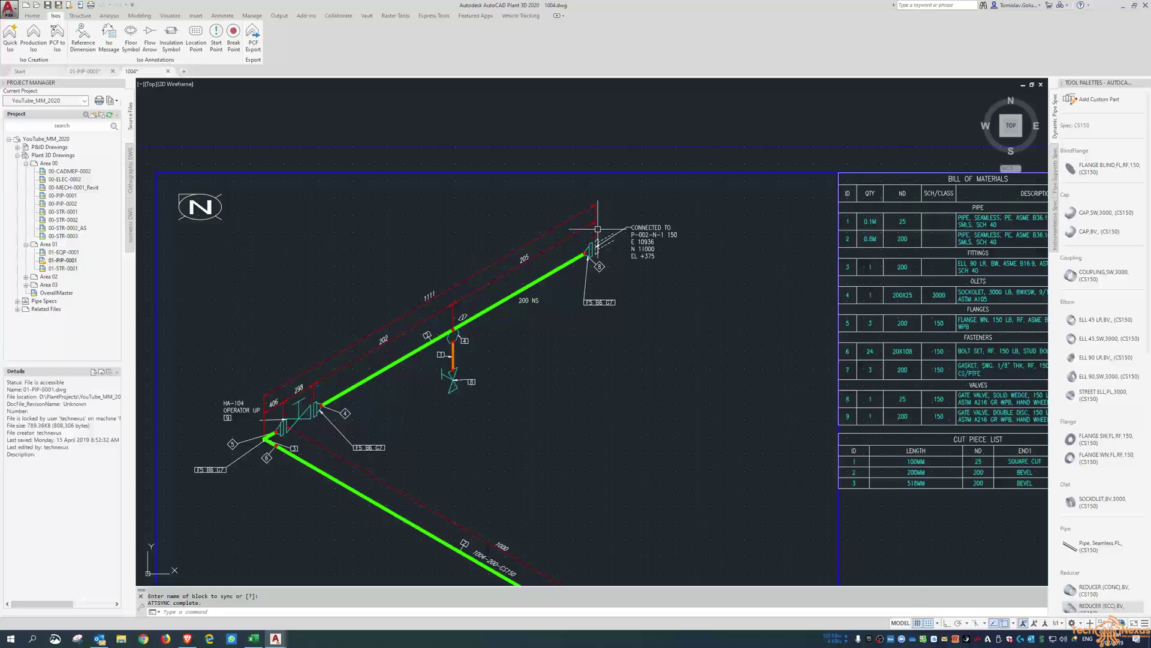
pyautogui.middleClick(650, 259)
pyautogui.middleClick(651, 259)
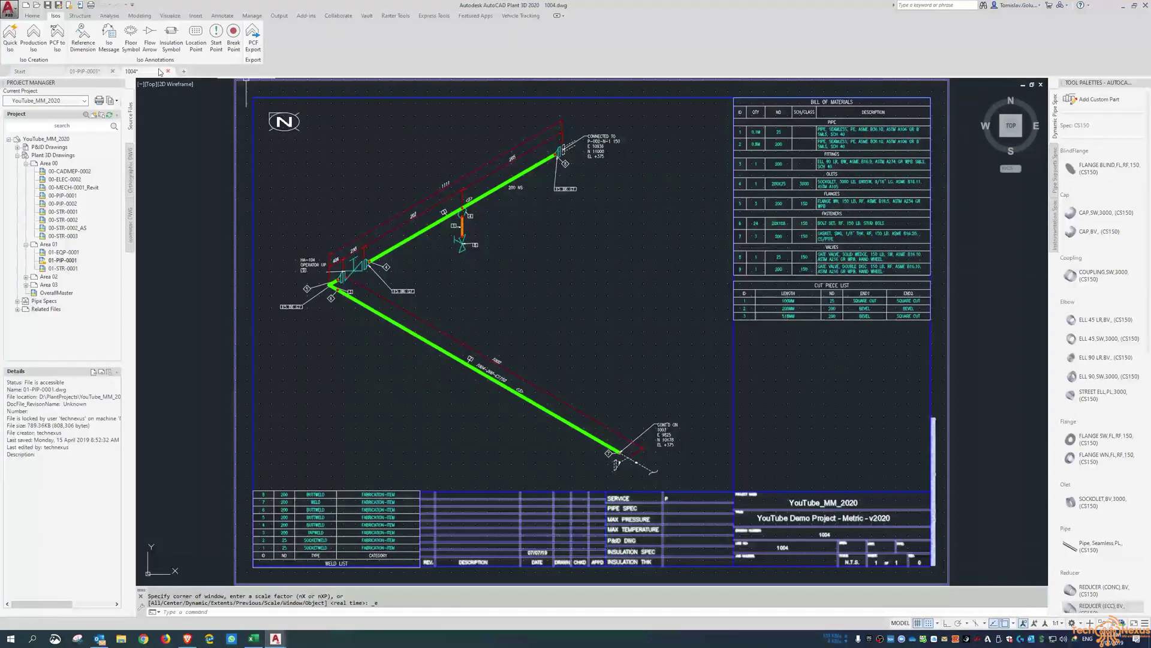
pyautogui.click(169, 71)
pyautogui.click(600, 344)
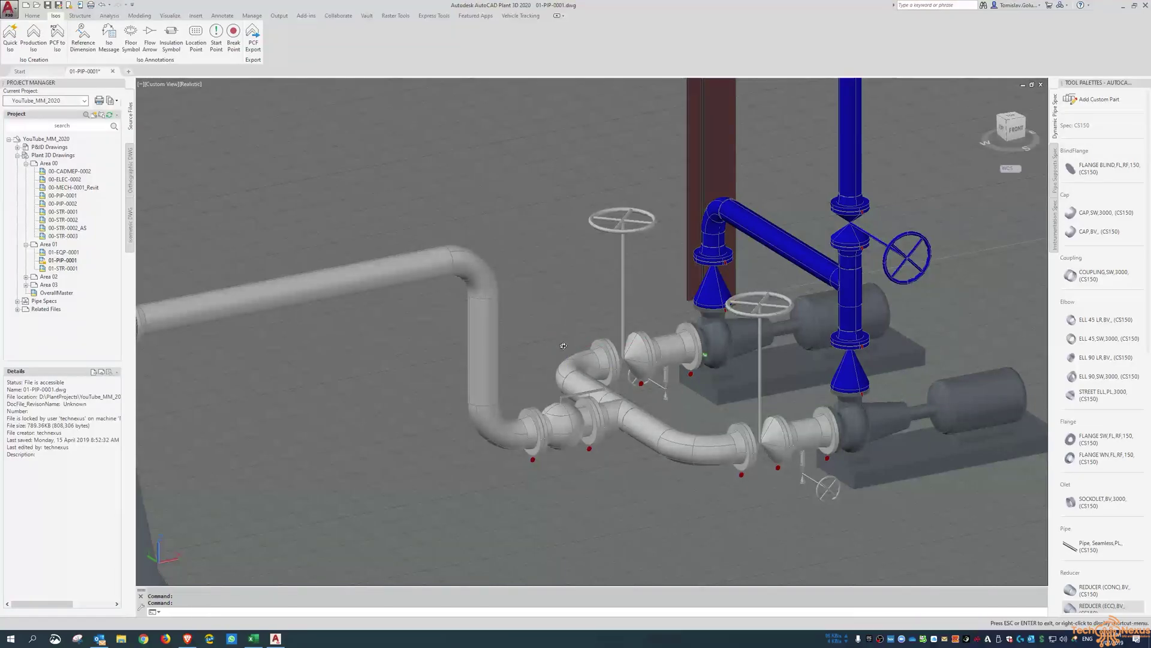
# Reopen 1003.dwg from the creation results to review the full isometric sheet again, then close it without saving
pyautogui.keyDown('shift'); pyautogui.moveTo(561, 339); pyautogui.dragTo(558, 364, button='middle'); pyautogui.keyUp('shift')
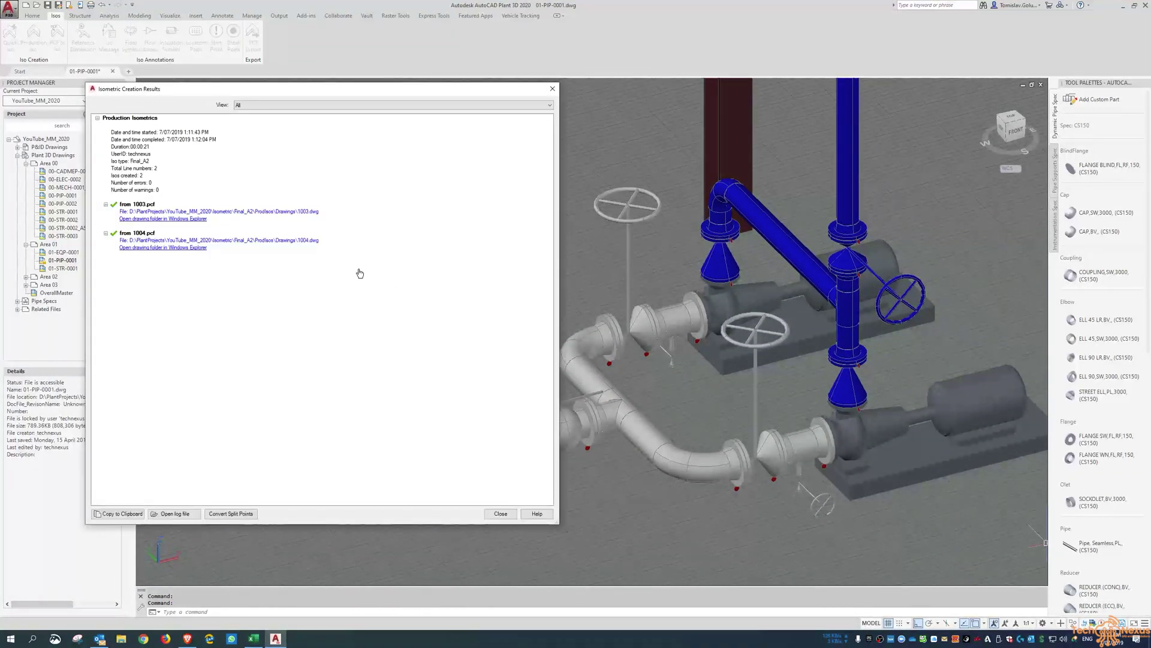
pyautogui.press('Escape')
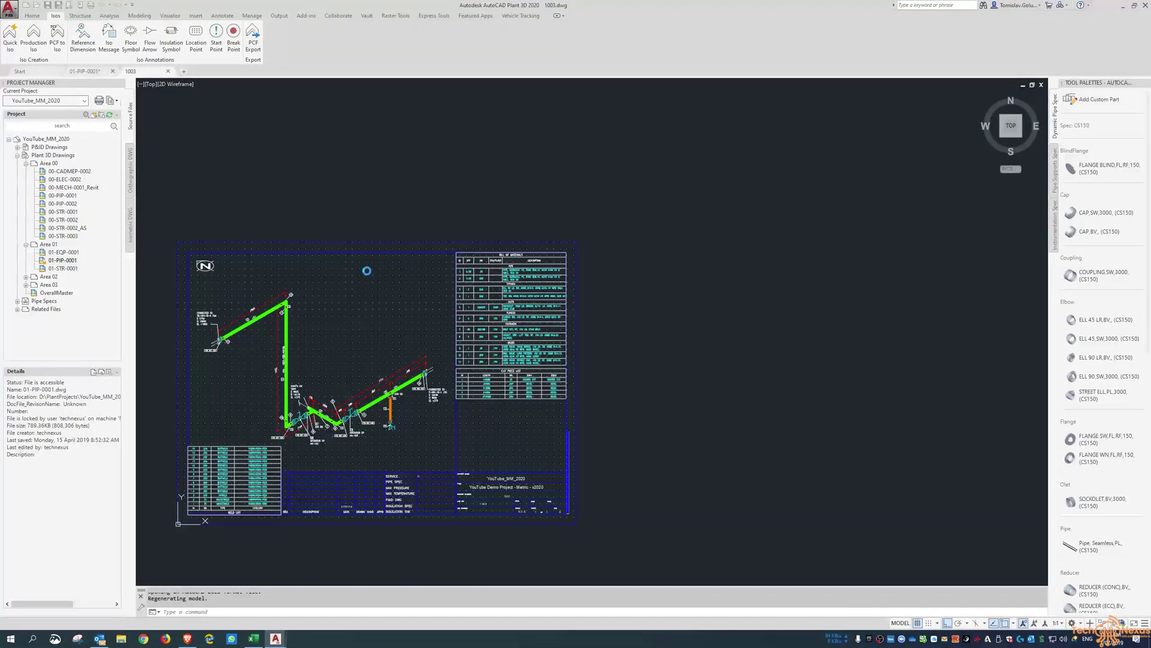
pyautogui.middleClick(516, 384)
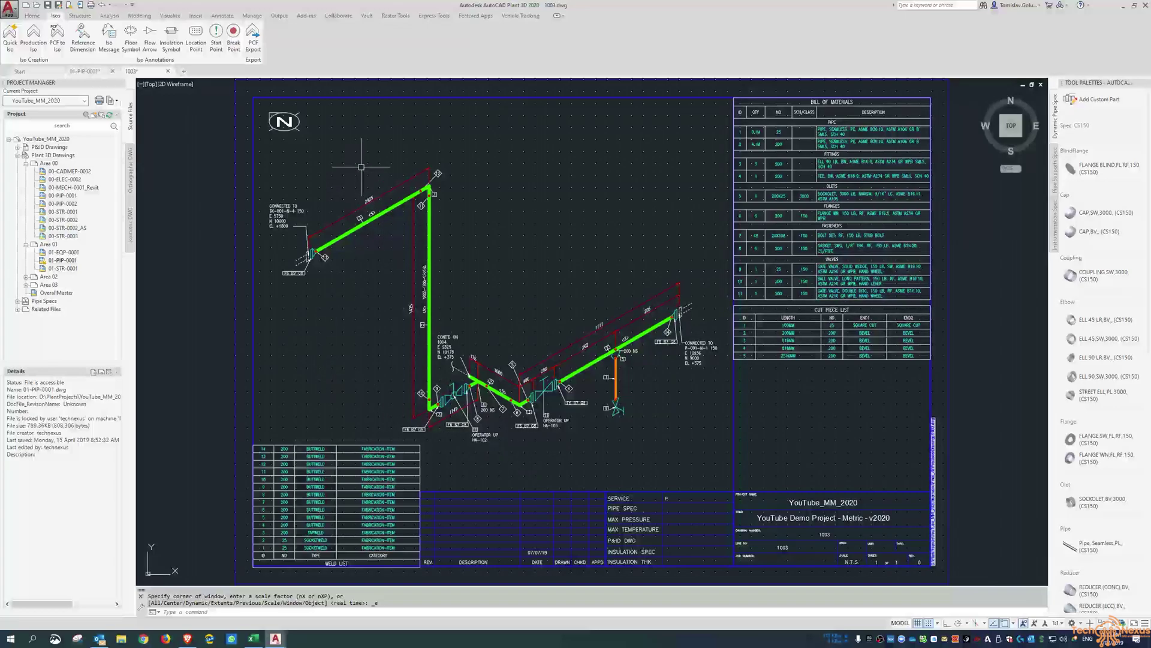
pyautogui.click(170, 73)
pyautogui.click(611, 345)
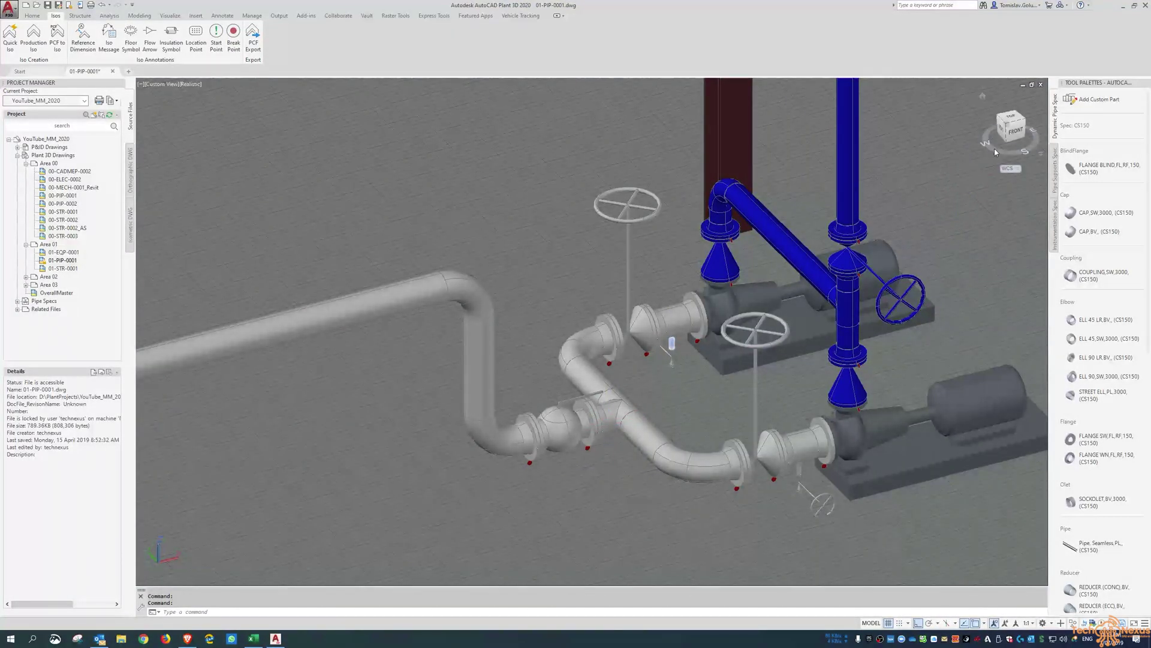
# Display the pump piping from the top-front view in the 2D Wireframe visual style
pyautogui.click(1011, 119)
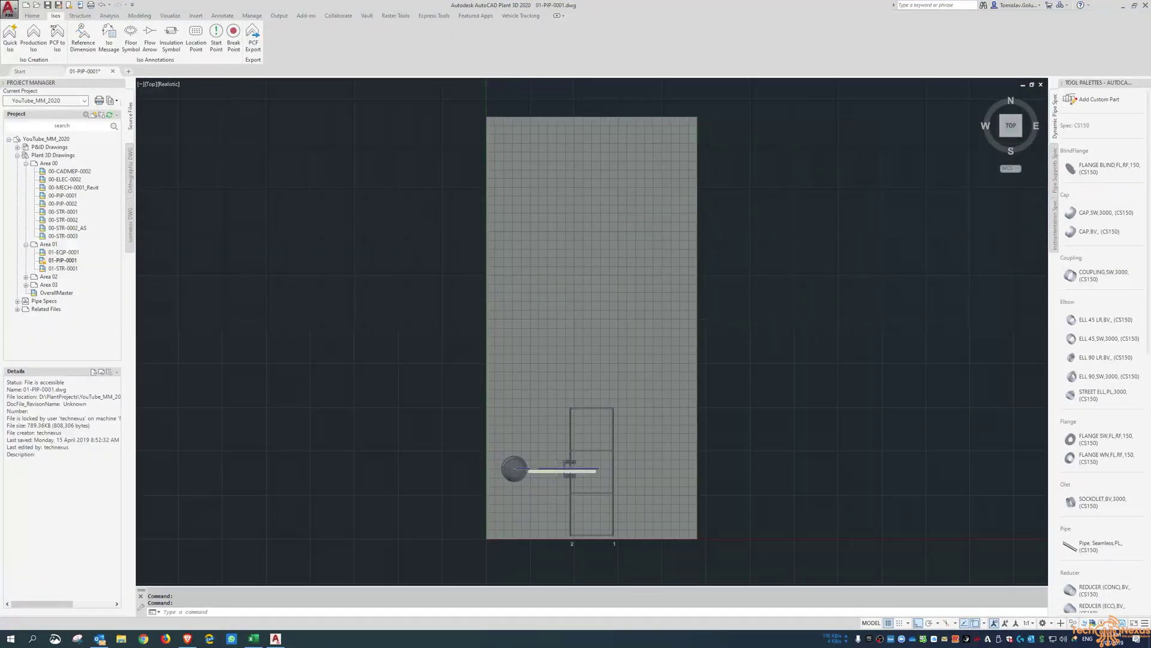
pyautogui.scroll(7, 568, 400)
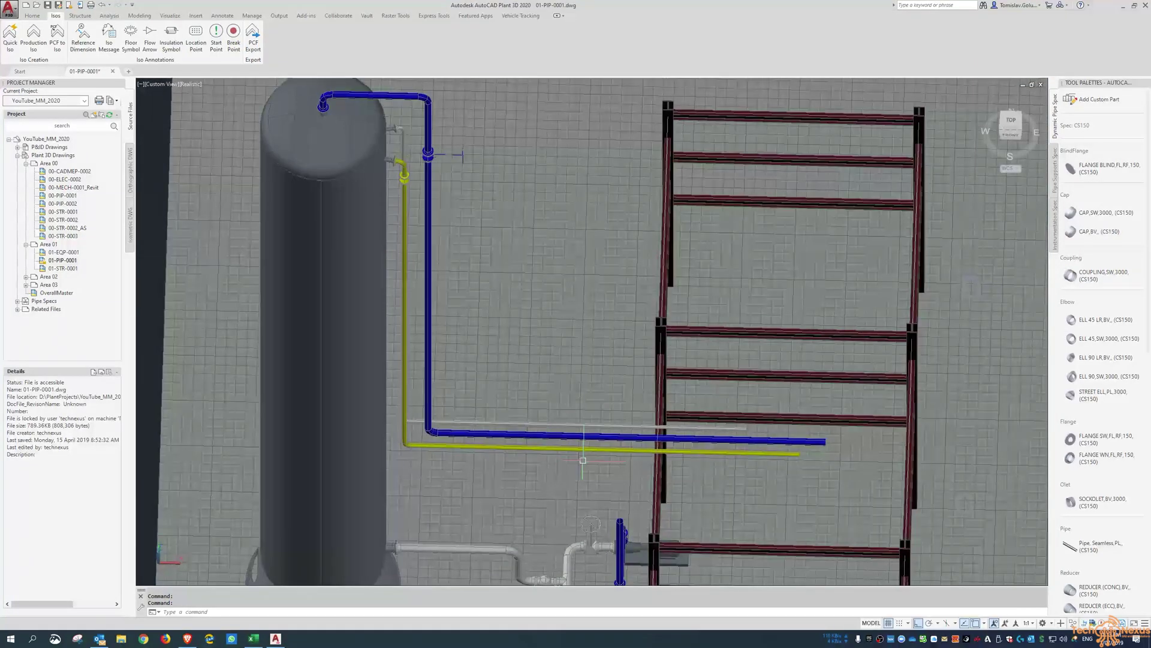
pyautogui.keyDown('shift'); pyautogui.moveTo(568, 400); pyautogui.dragTo(899, 176, button='middle'); pyautogui.keyUp('shift')
pyautogui.click(1012, 132)
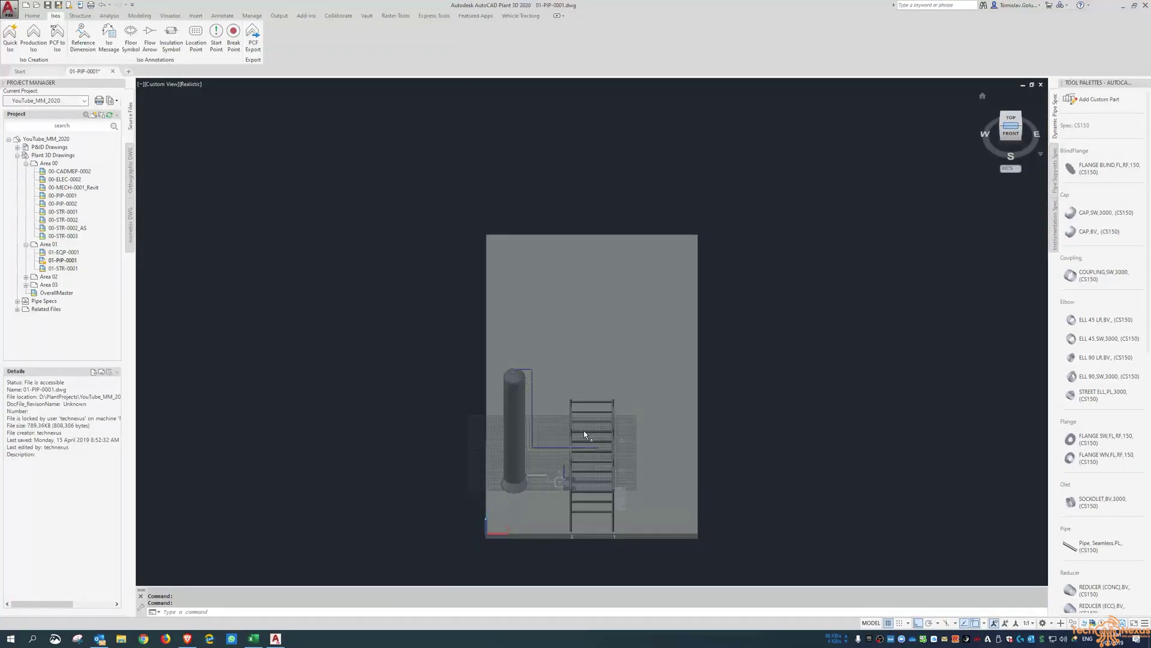
pyautogui.scroll(5, 558, 545)
pyautogui.scroll(5, 555, 497)
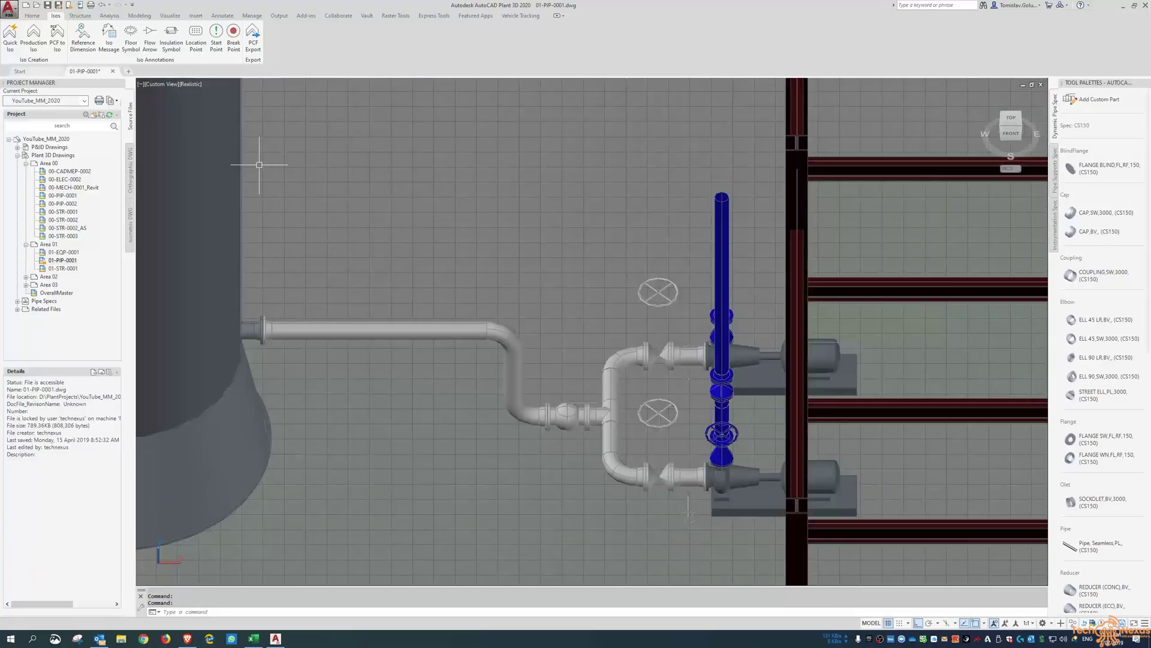
pyautogui.click(202, 84)
pyautogui.click(214, 106)
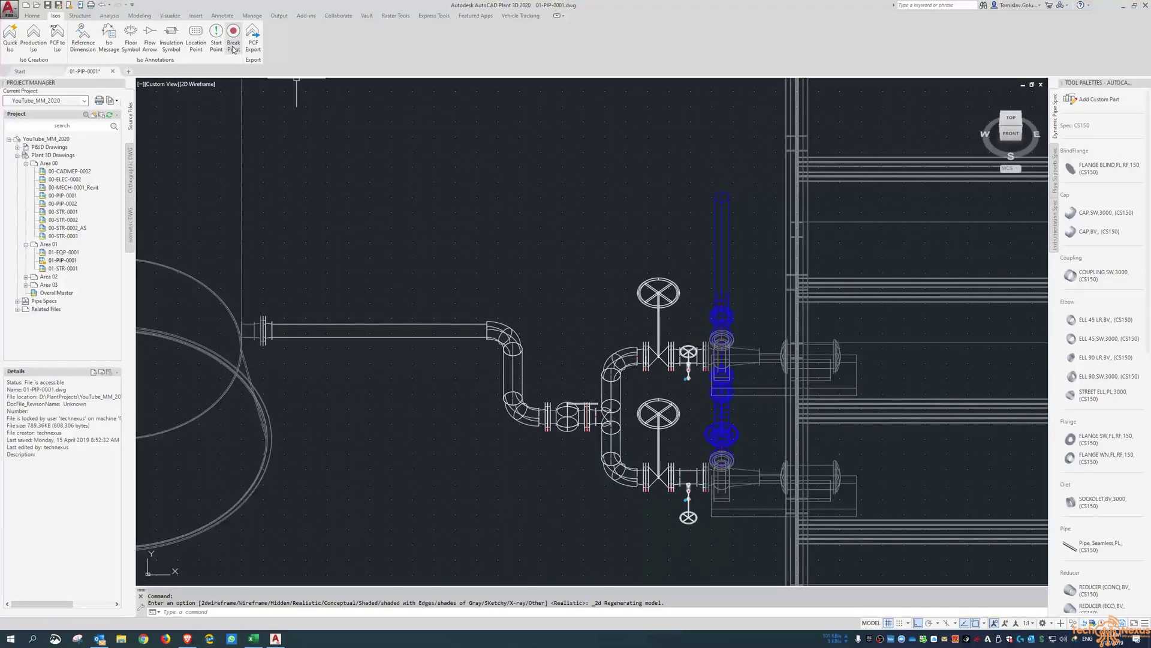
# Add an isometric break point at the node of the flange joint between the lower pump branch's elbow and its gate valve
pyautogui.click(233, 48)
pyautogui.scroll(5, 662, 492)
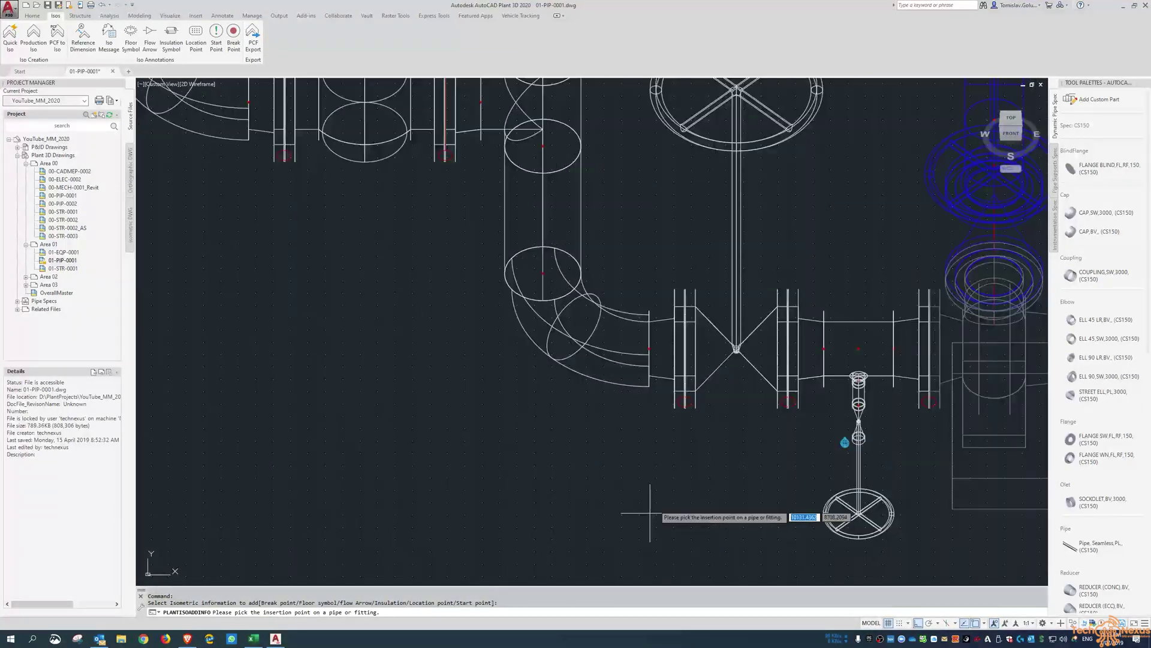
pyautogui.keyDown('shift'); pyautogui.rightClick(662, 252); pyautogui.keyUp('shift')
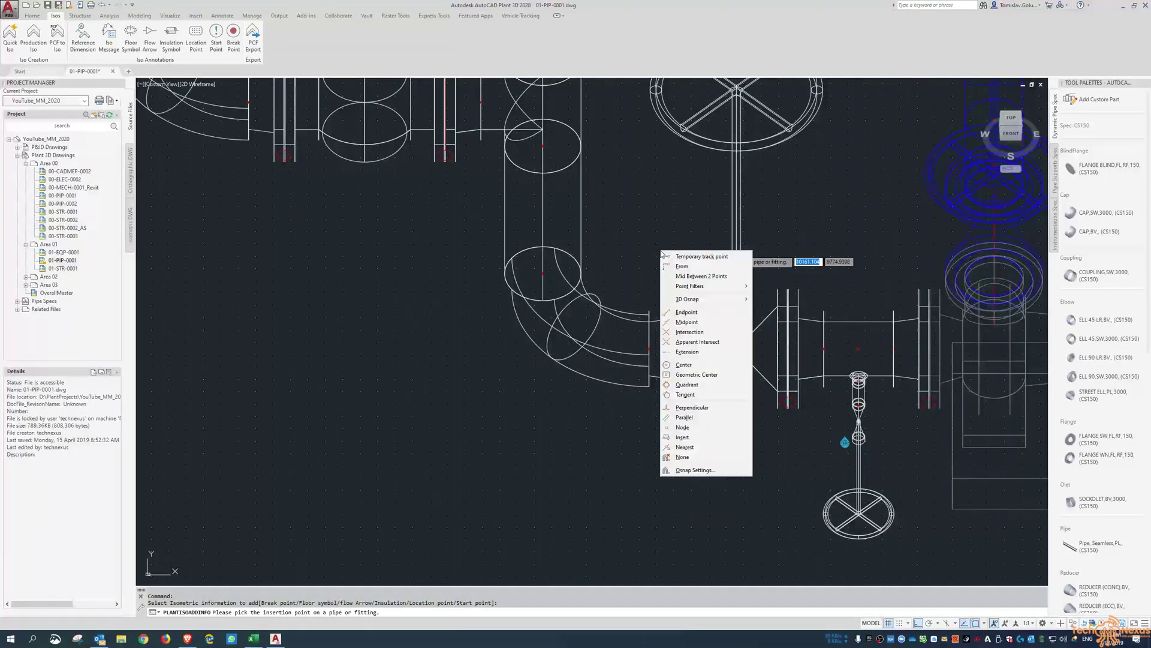
pyautogui.click(715, 429)
pyautogui.scroll(5, 714, 420)
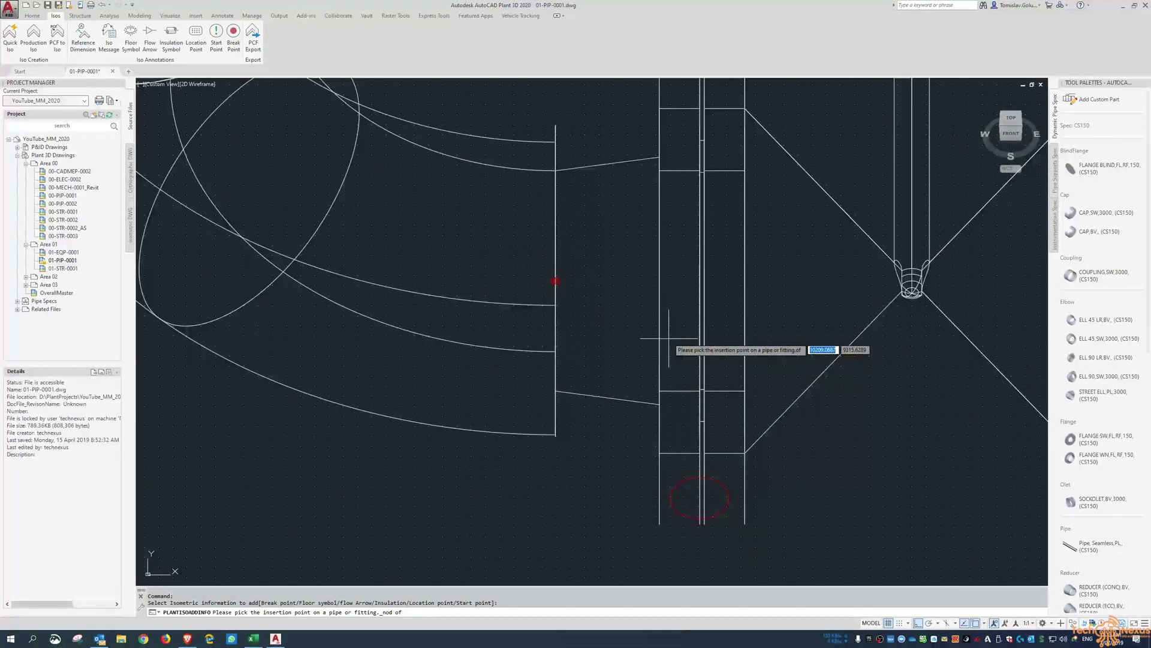
pyautogui.click(698, 309)
pyautogui.scroll(-5, 696, 360)
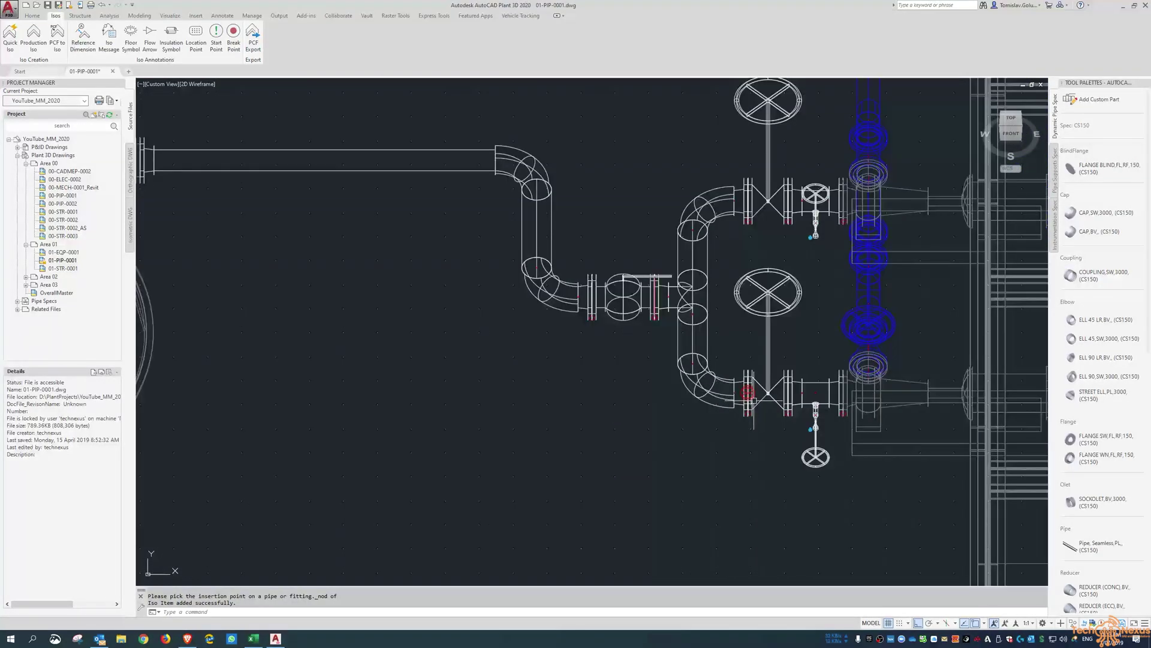
# Add another isometric break point at the node of the flange joint between the vertical drop's elbow and the ball valve
pyautogui.scroll(5, 584, 295)
pyautogui.click(233, 35)
pyautogui.keyDown('shift'); pyautogui.rightClick(605, 220); pyautogui.keyUp('shift')
pyautogui.click(668, 397)
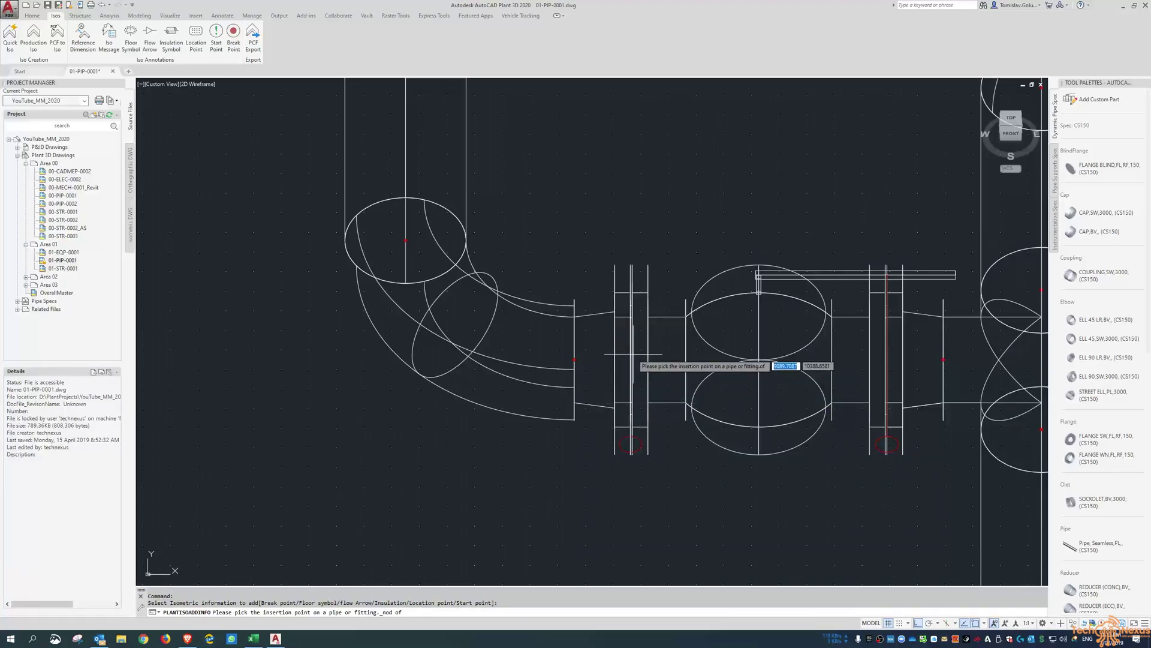
pyautogui.click(632, 359)
pyautogui.scroll(-3, 750, 211)
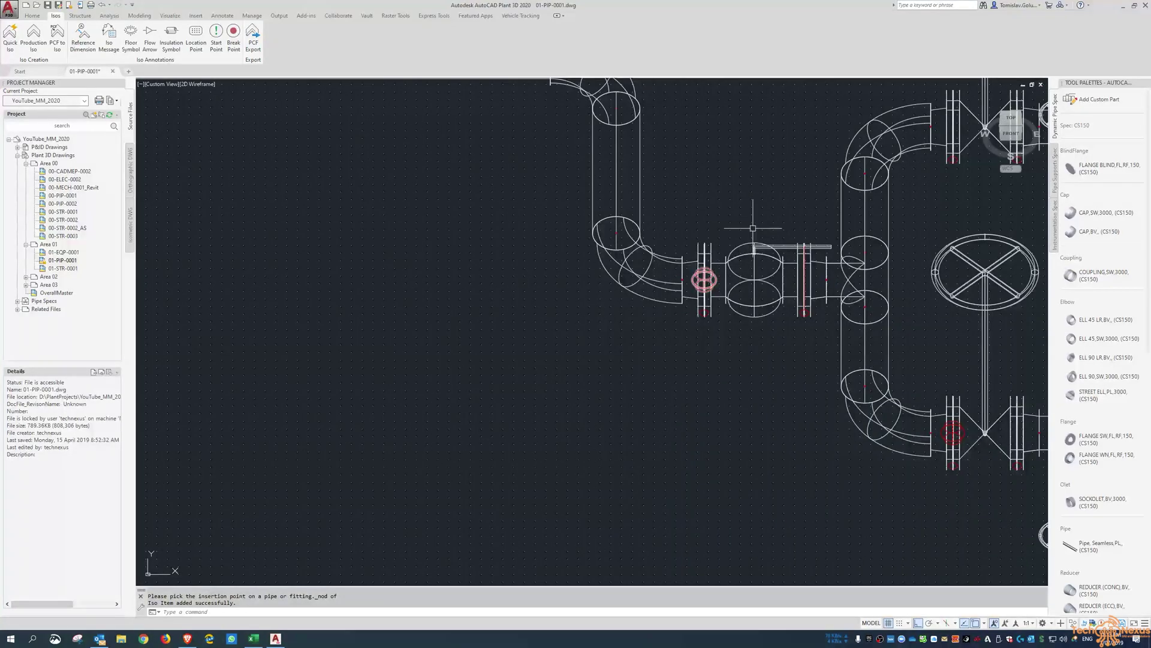
# Show the pump piping in an angled 3D view with the Conceptual visual style and dismiss the 3D display performance notice
pyautogui.click(1016, 138)
pyautogui.scroll(5, 617, 373)
pyautogui.moveTo(787, 490); pyautogui.dragTo(731, 342, button='middle')
pyautogui.moveTo(783, 423); pyautogui.dragTo(678, 393, button='middle')
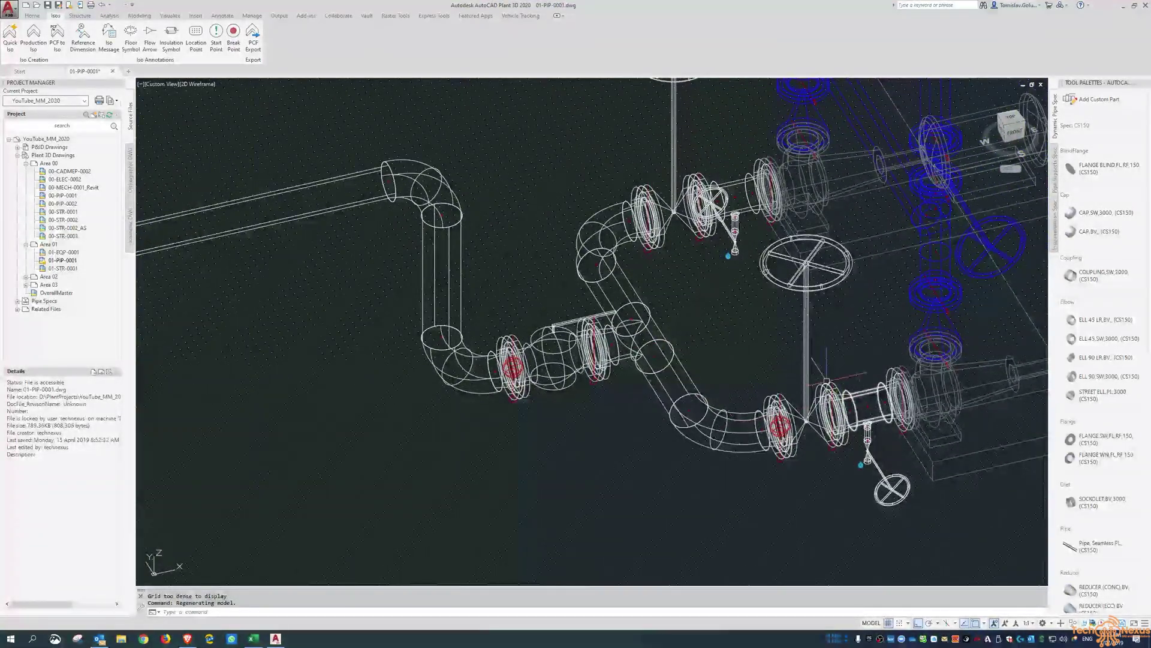
pyautogui.click(208, 90)
pyautogui.click(231, 118)
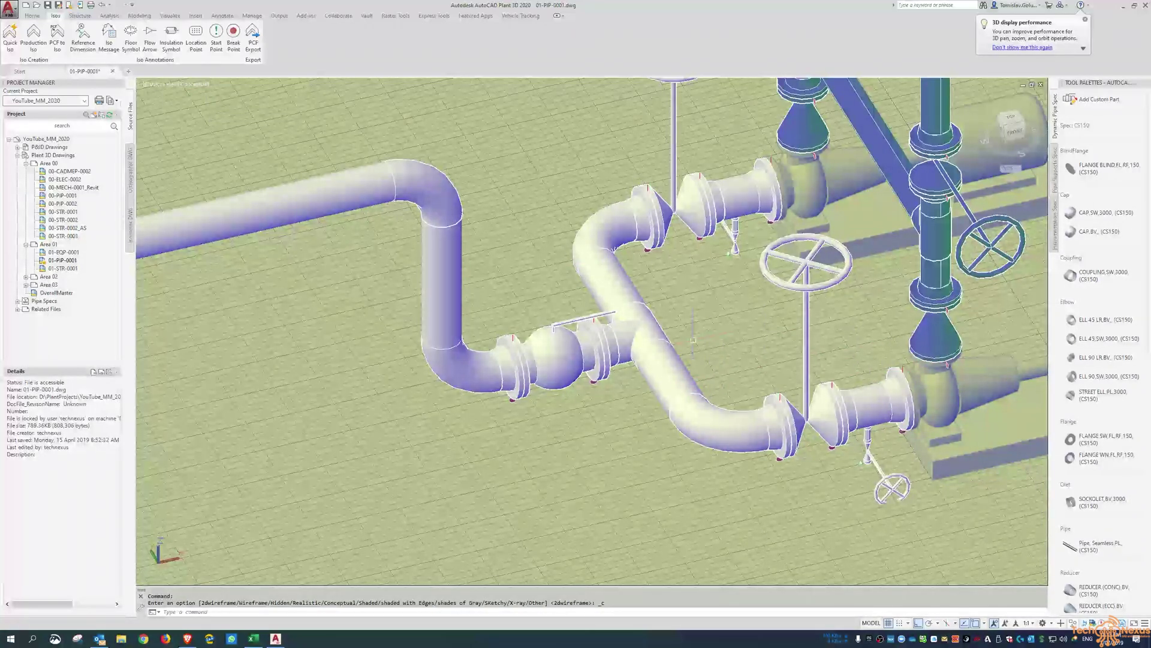
pyautogui.scroll(-3, 694, 340)
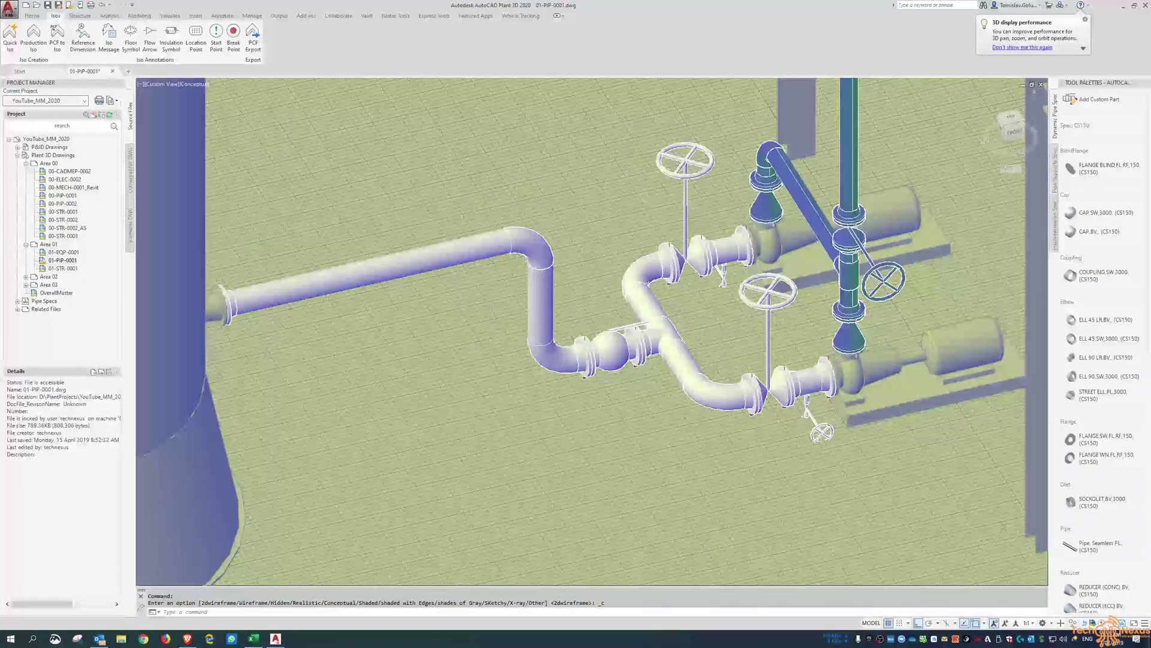
pyautogui.click(1085, 21)
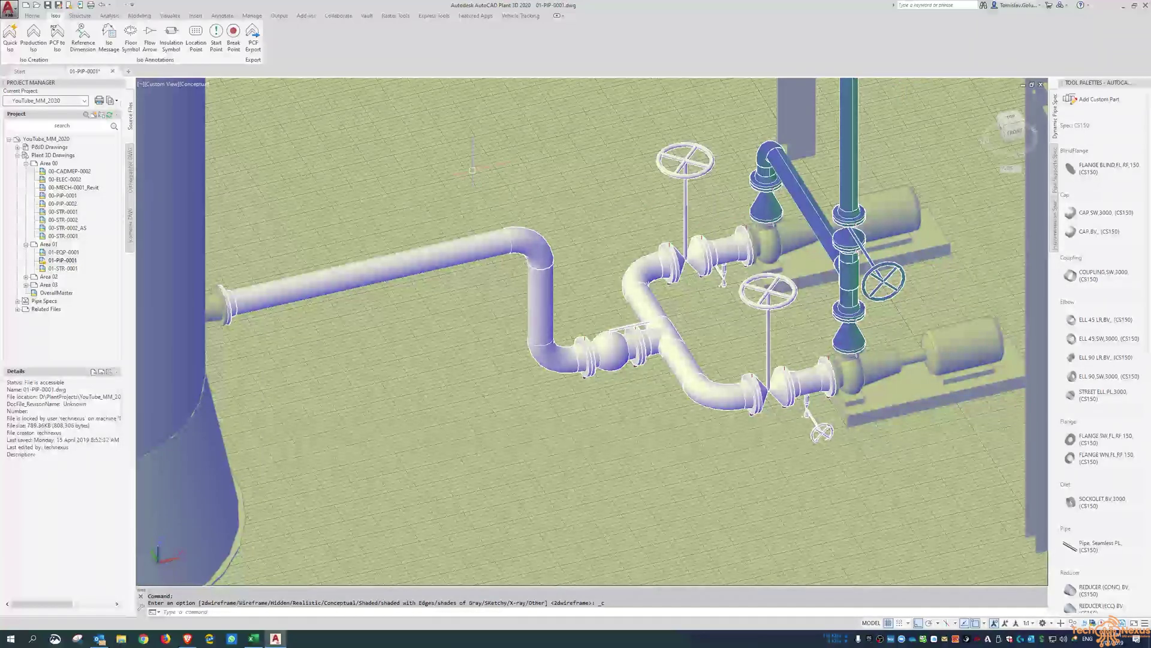
# Create a production isometric for line 1003 with the Final_A2 style, overwriting existing drawings
pyautogui.click(33, 35)
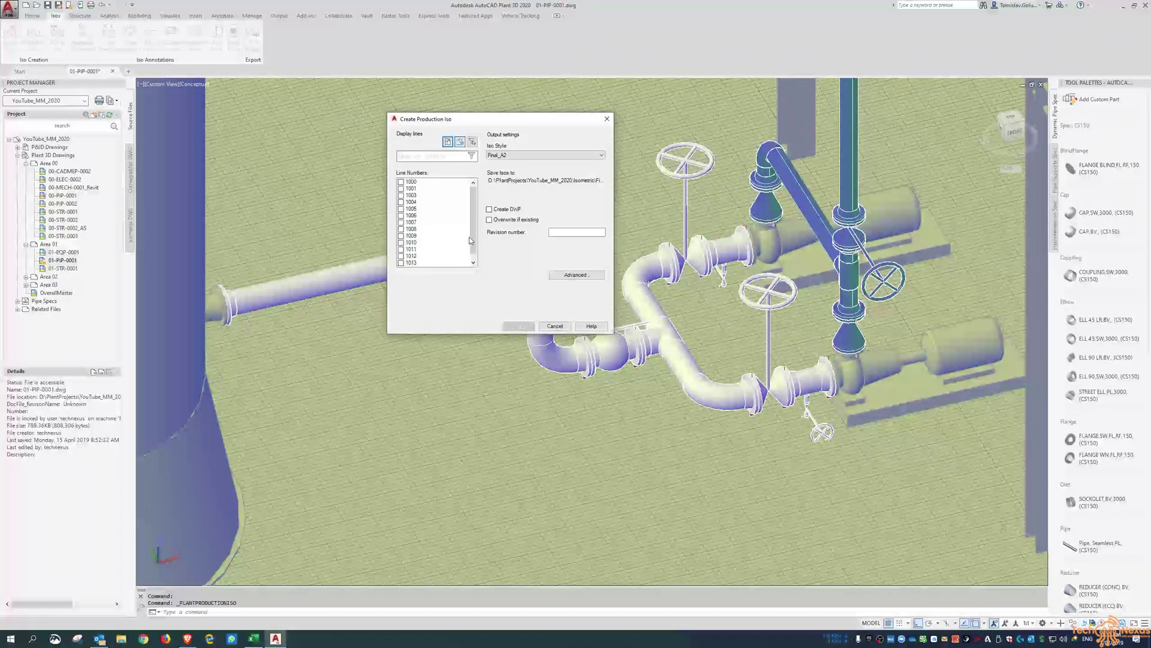
pyautogui.click(401, 195)
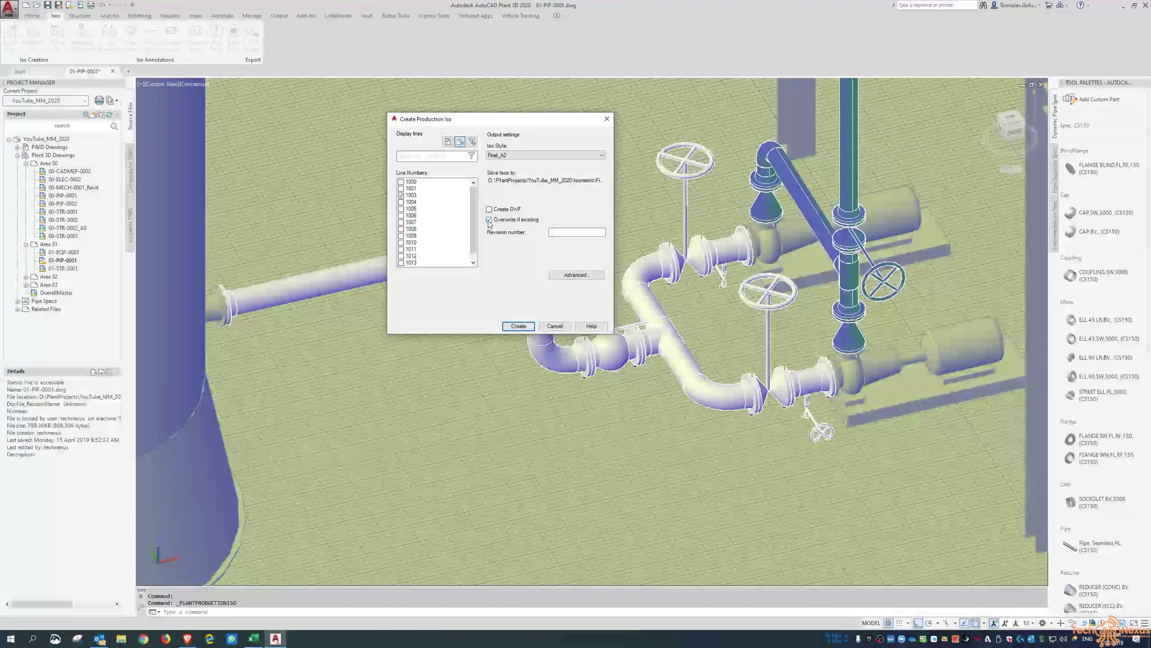
pyautogui.click(527, 325)
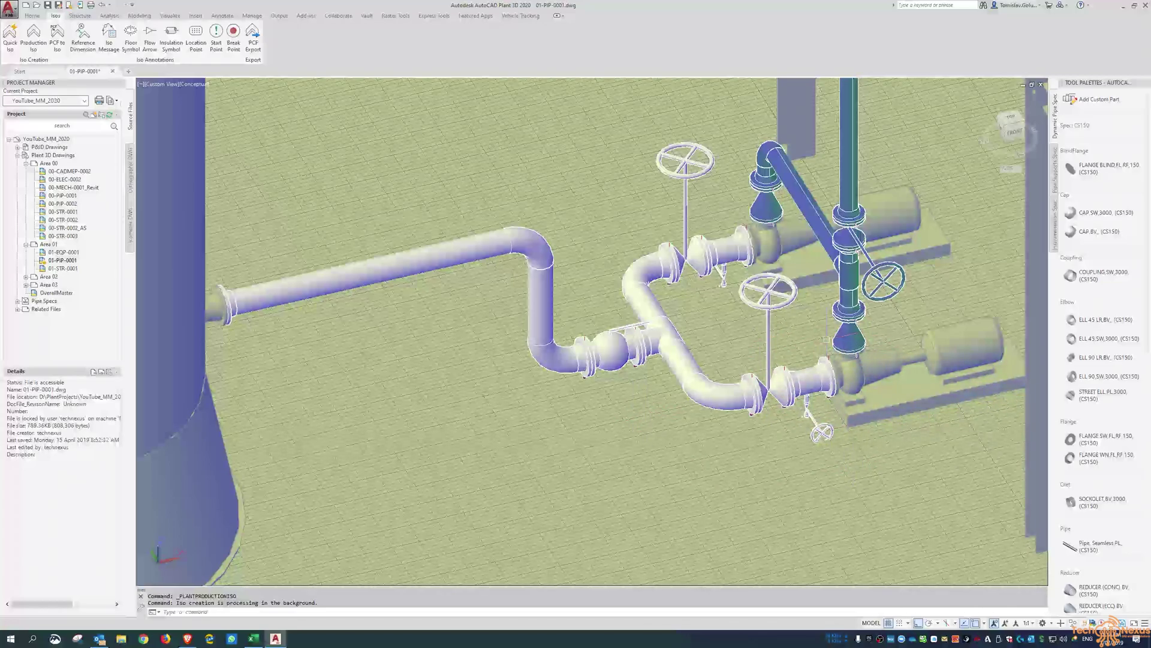
# Examine the pump branches in the model, focusing on the gate valve, its flange joints and the pump connection
pyautogui.scroll(5, 854, 398)
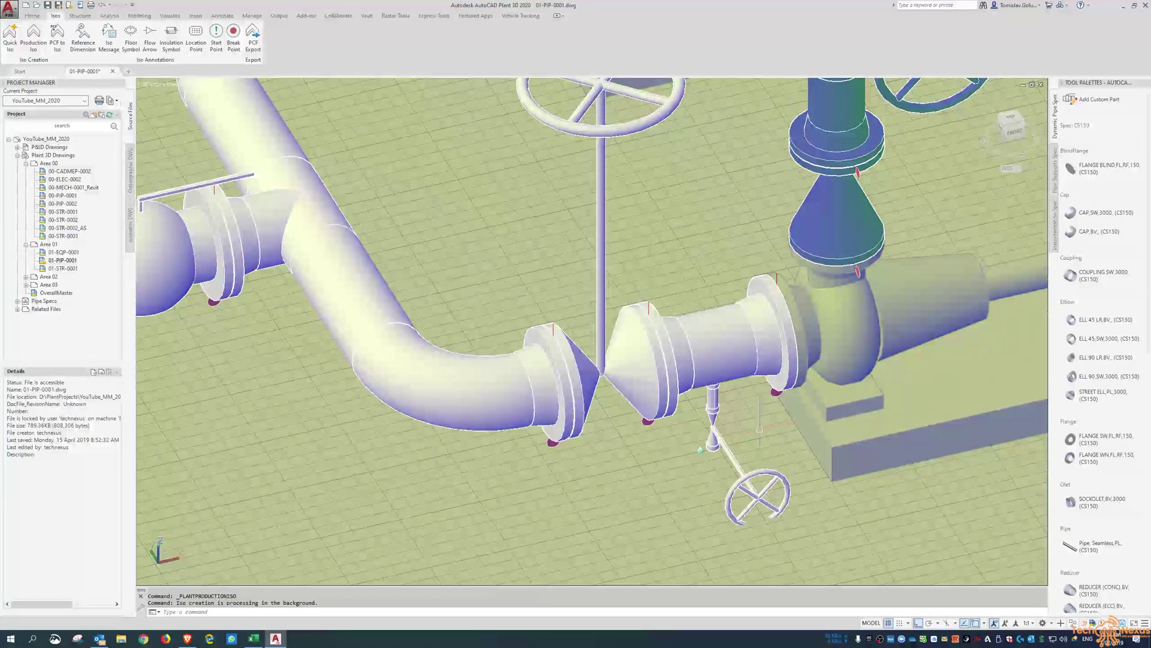
pyautogui.scroll(-2, 763, 427)
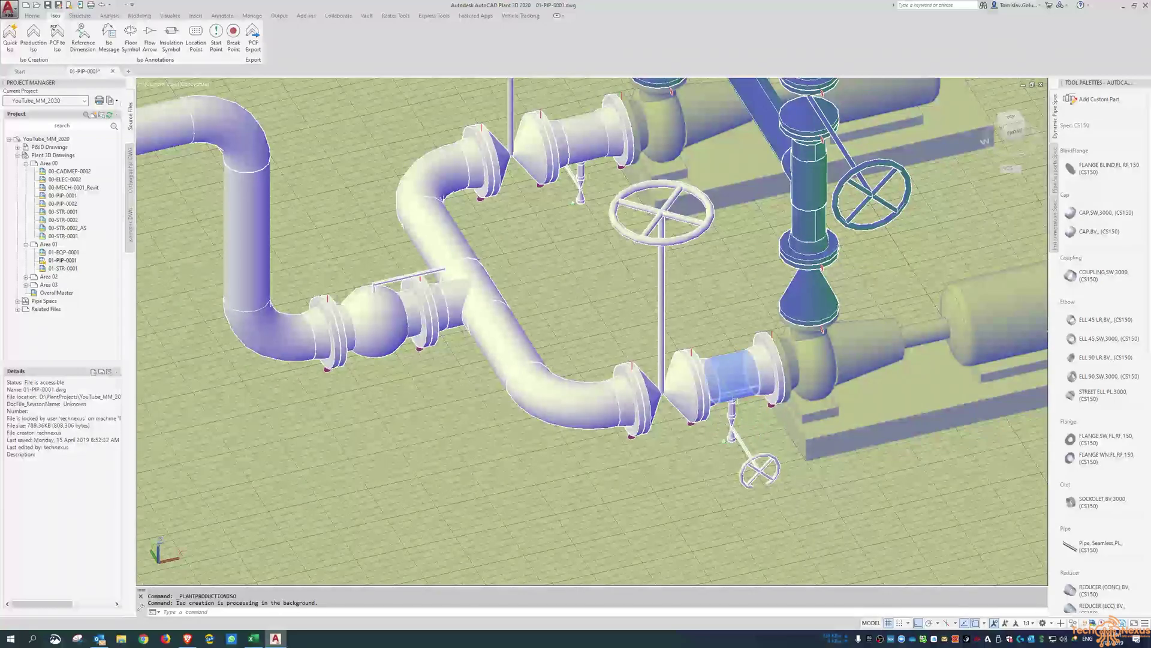
pyautogui.keyDown('shift'); pyautogui.moveTo(733, 427); pyautogui.dragTo(730, 358, button='middle'); pyautogui.keyUp('shift')
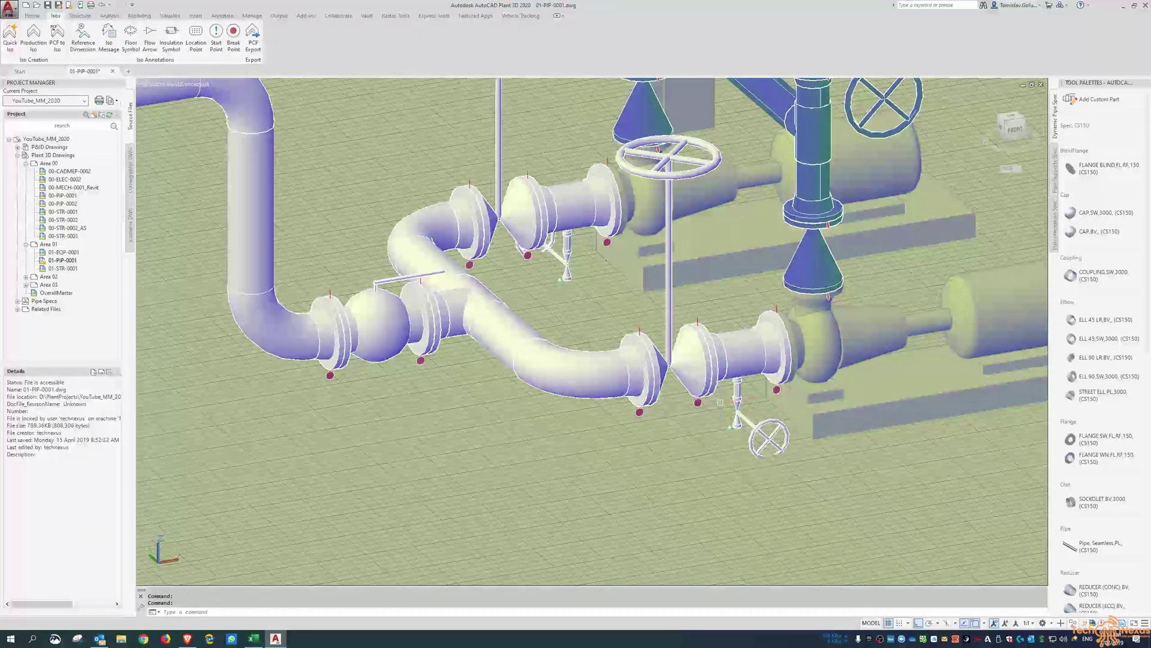
pyautogui.scroll(3, 721, 399)
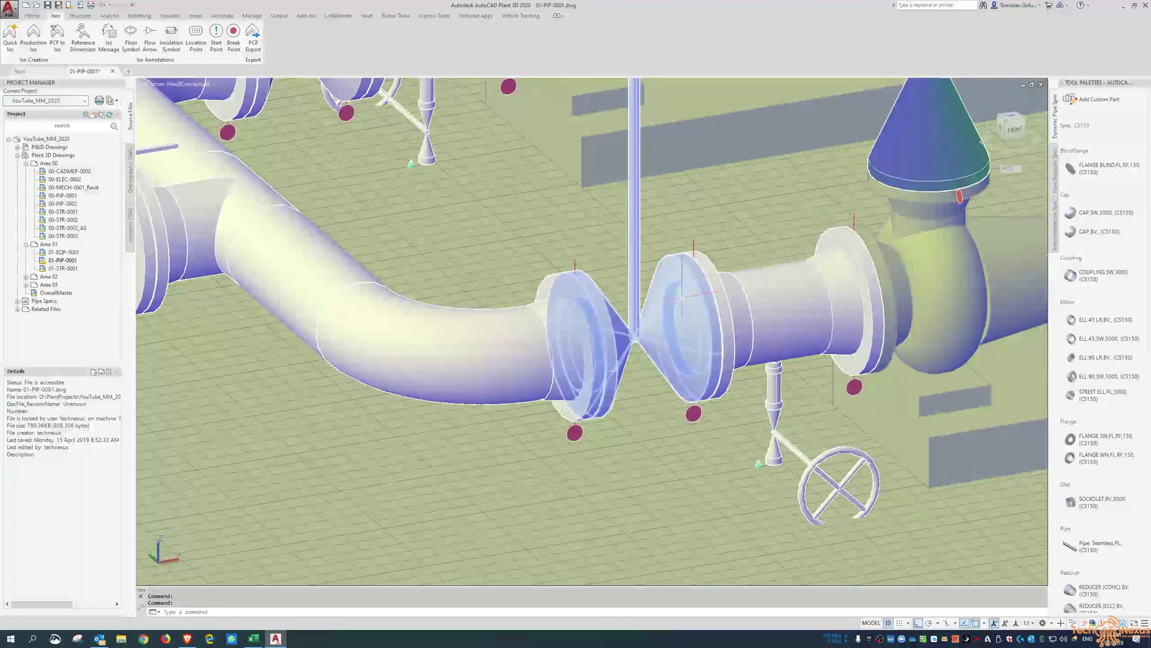
pyautogui.moveTo(682, 296)
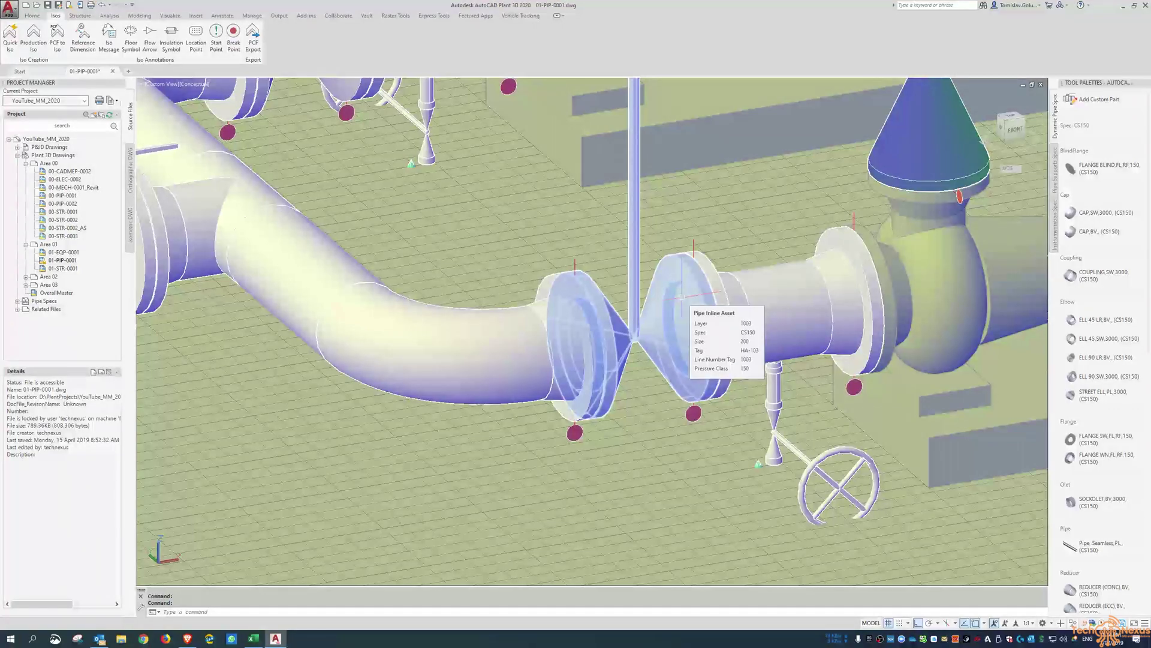
pyautogui.press('Escape')
pyautogui.scroll(-3, 683, 296)
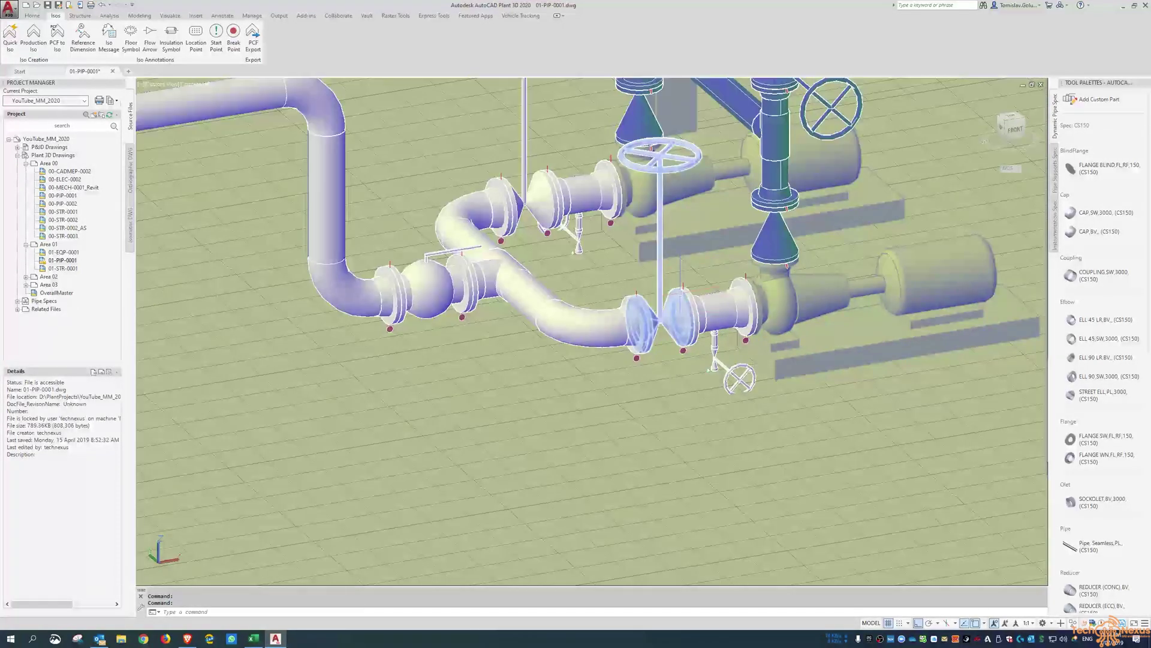
pyautogui.scroll(1, 687, 294)
pyautogui.scroll(1, 691, 291)
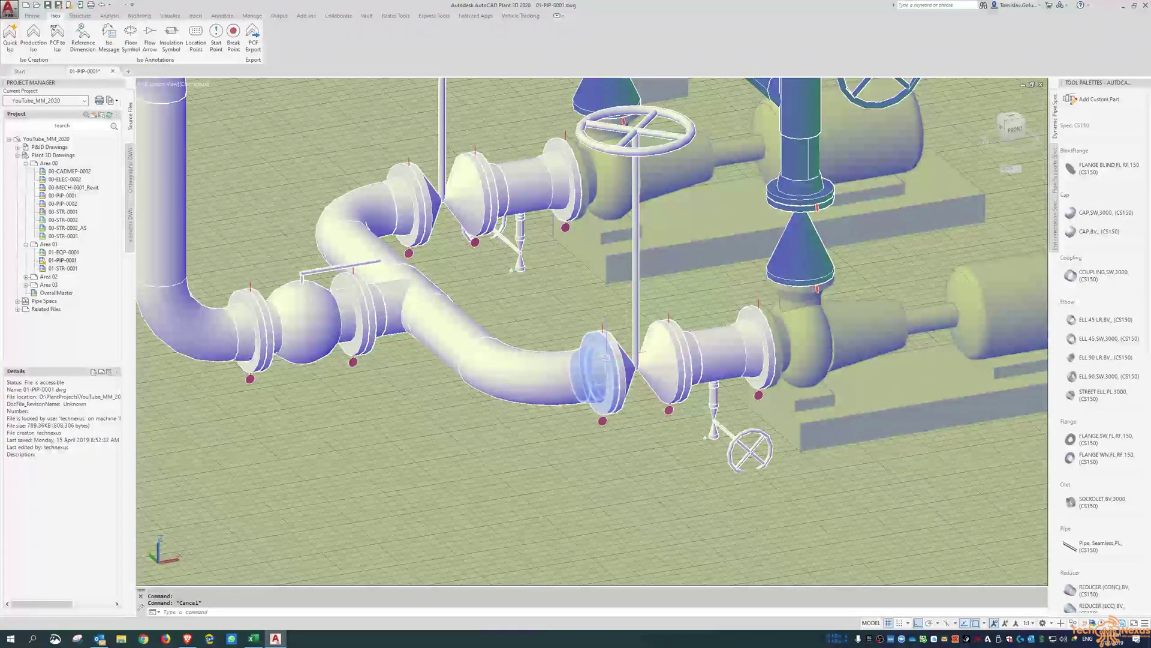
pyautogui.keyDown('shift'); pyautogui.moveTo(679, 347); pyautogui.dragTo(607, 407, button='middle'); pyautogui.keyUp('shift')
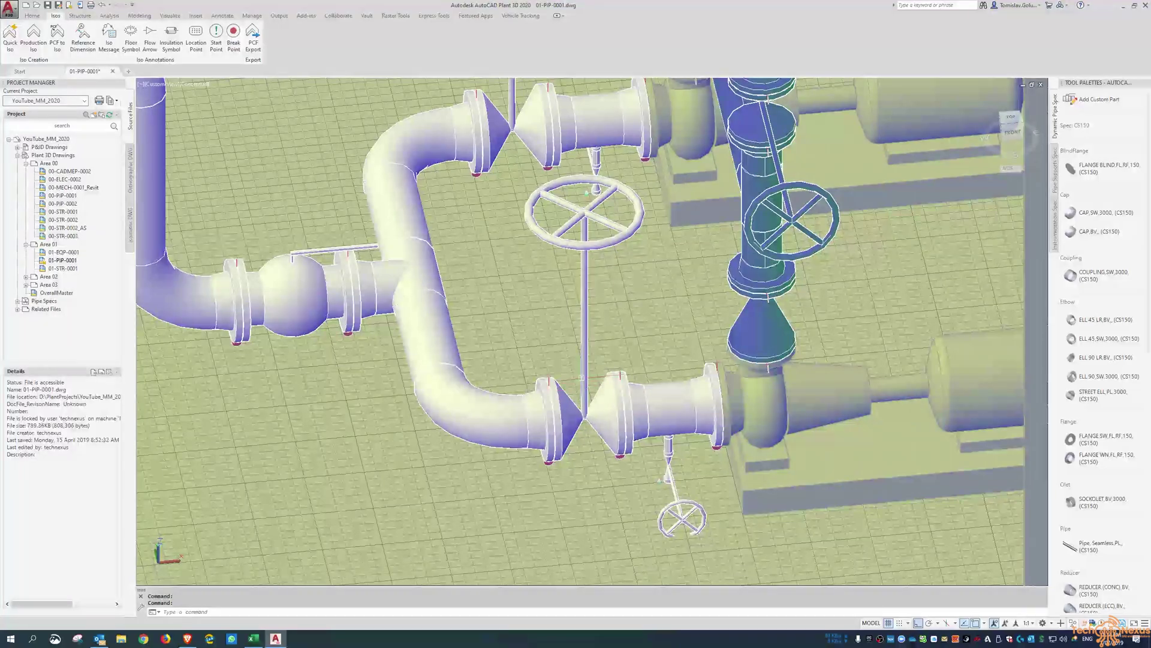
pyautogui.keyDown('shift'); pyautogui.moveTo(581, 377); pyautogui.dragTo(601, 388, button='middle'); pyautogui.keyUp('shift')
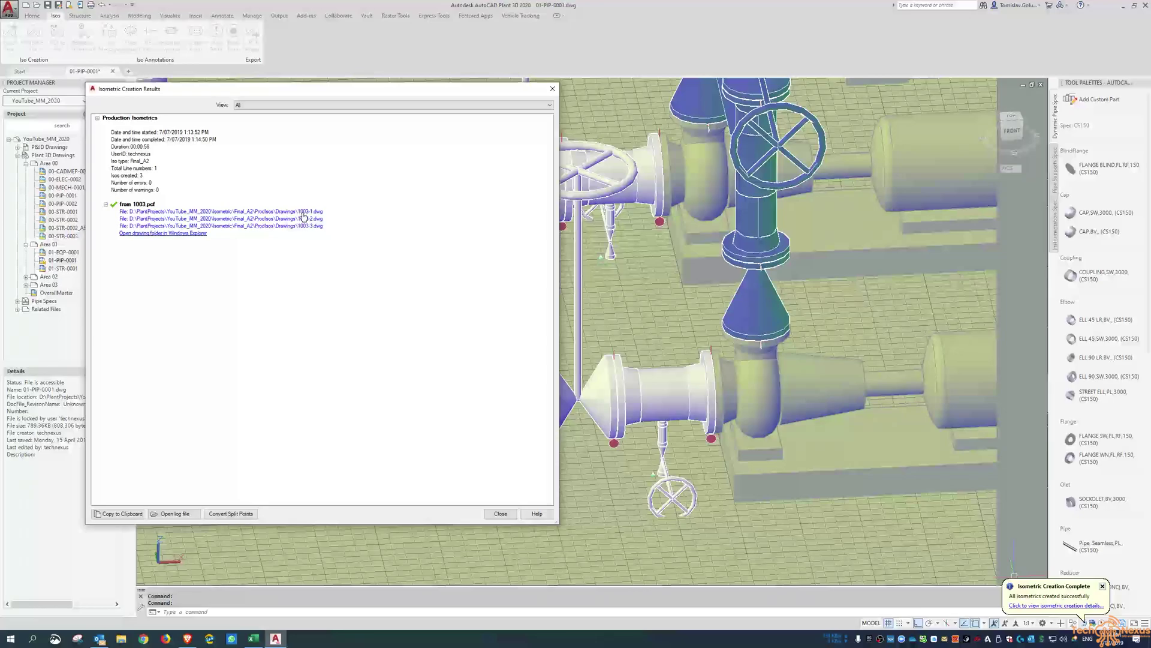
# Open 1003-1.dwg from the isometric creation results and fit the whole sheet in view
pyautogui.click(304, 218)
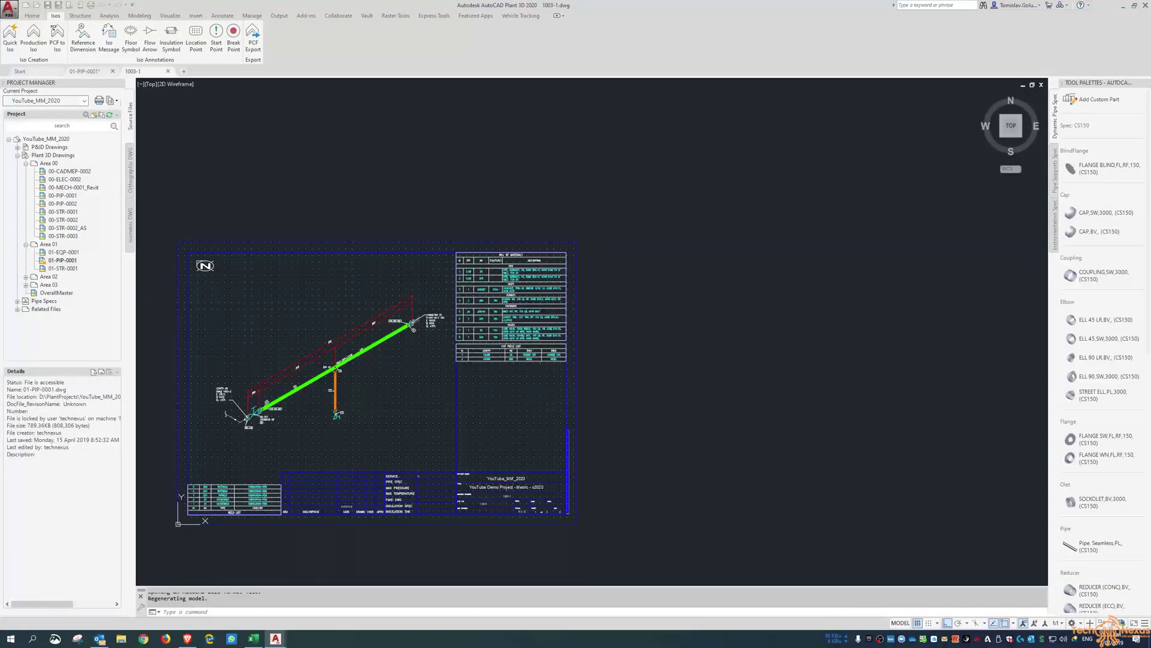
pyautogui.middleClick(423, 364)
pyautogui.middleClick(422, 364)
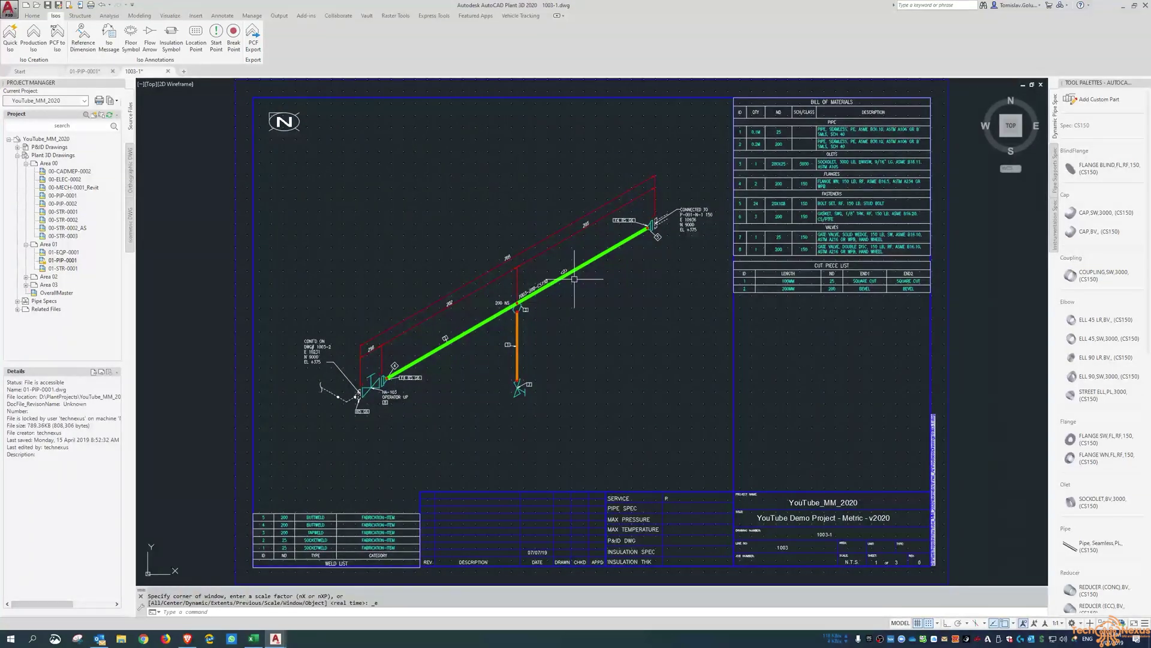
# Examine sheet 1003-1's pump connection, valve HA-103, the flanges and the continuation note to 1003-2
pyautogui.scroll(2, 603, 170)
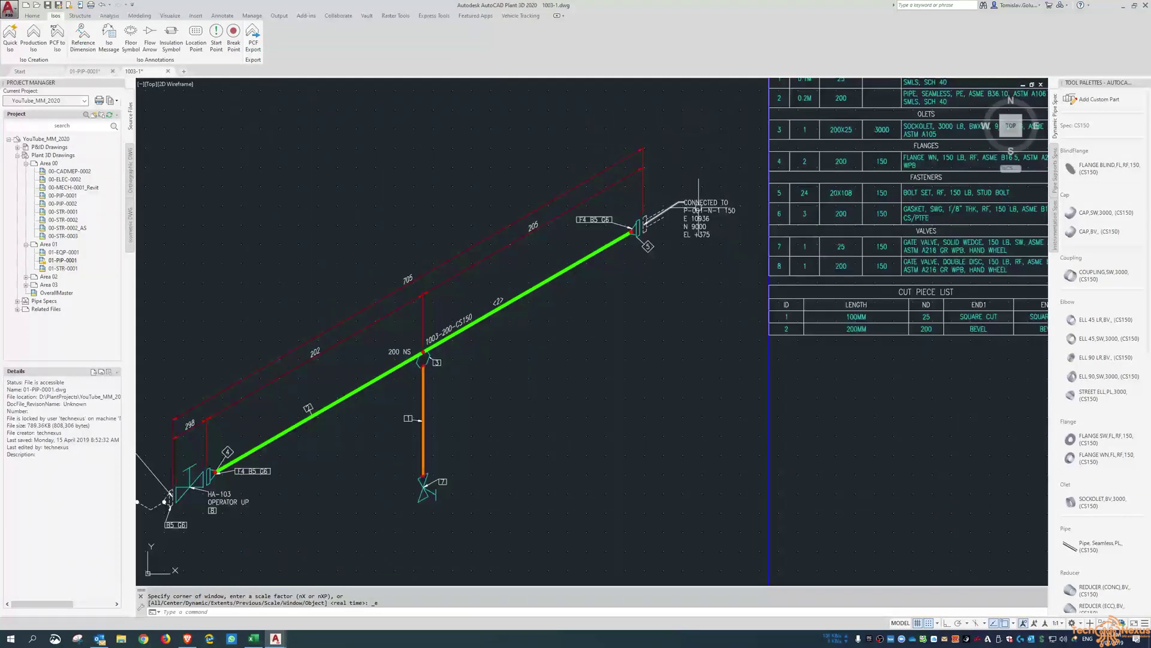
pyautogui.scroll(-2, 692, 210)
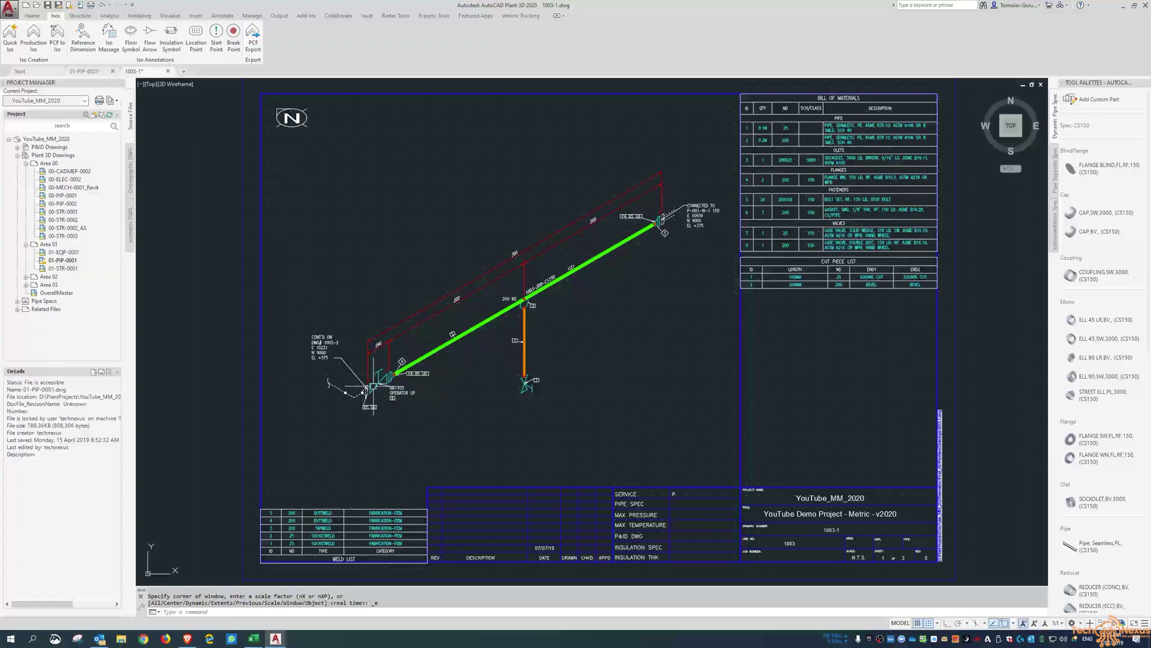
pyautogui.scroll(2, 373, 382)
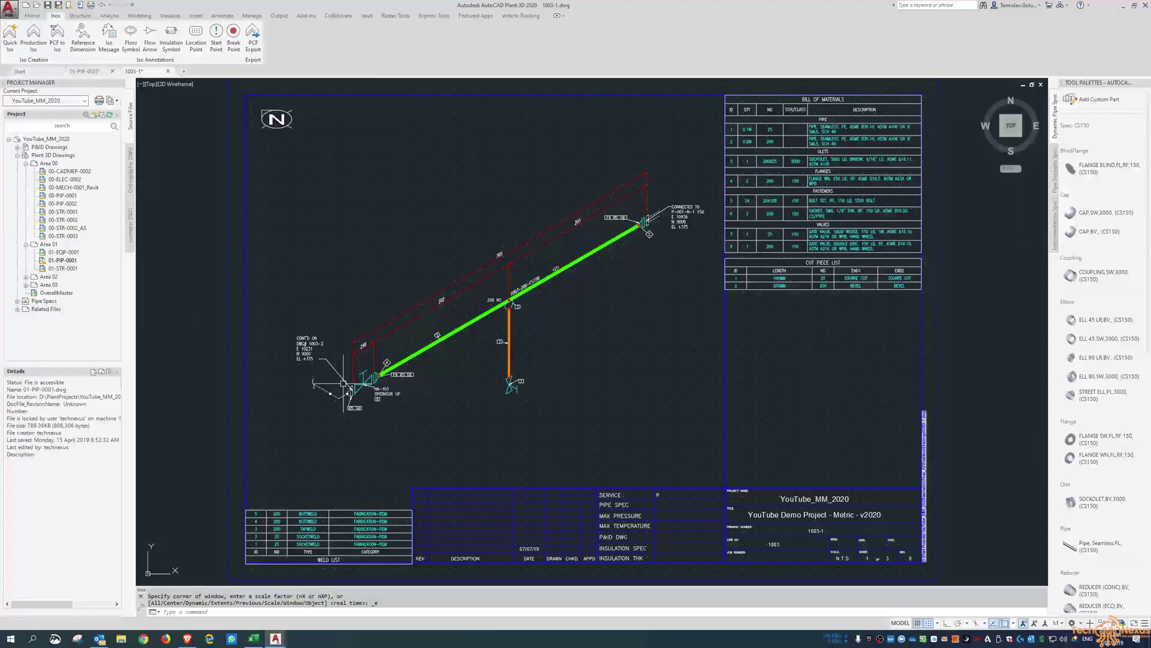
pyautogui.scroll(5, 374, 379)
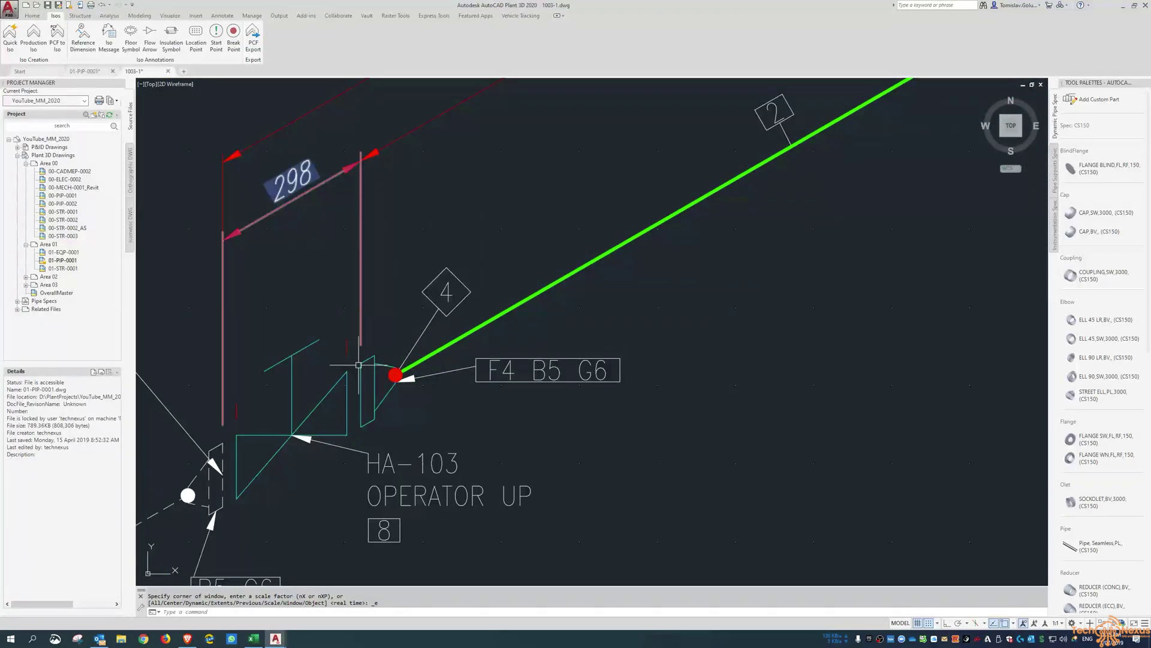
pyautogui.scroll(-5, 363, 380)
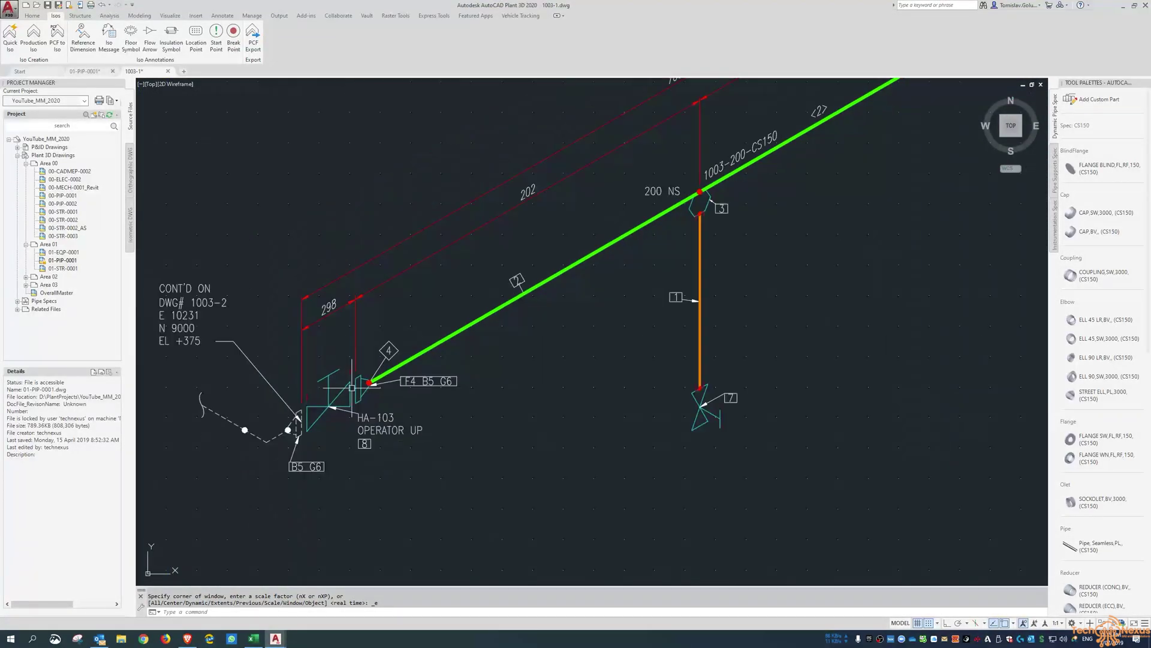
pyautogui.scroll(5, 333, 396)
pyautogui.scroll(-5, 330, 399)
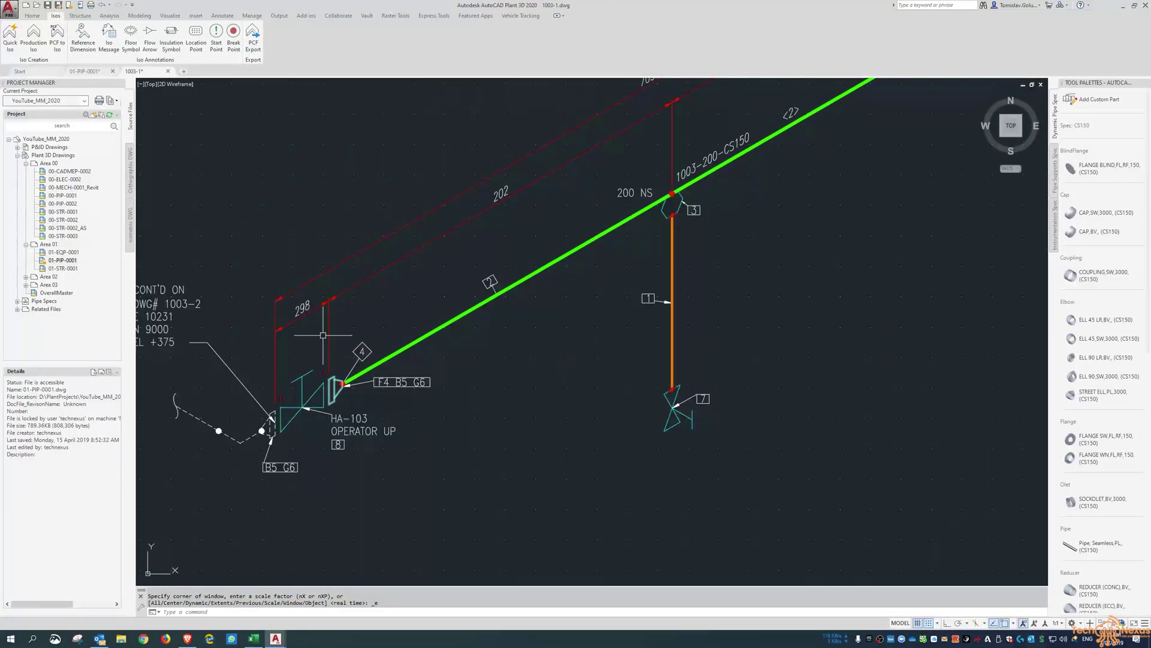
pyautogui.scroll(1, 281, 390)
pyautogui.scroll(-2, 281, 390)
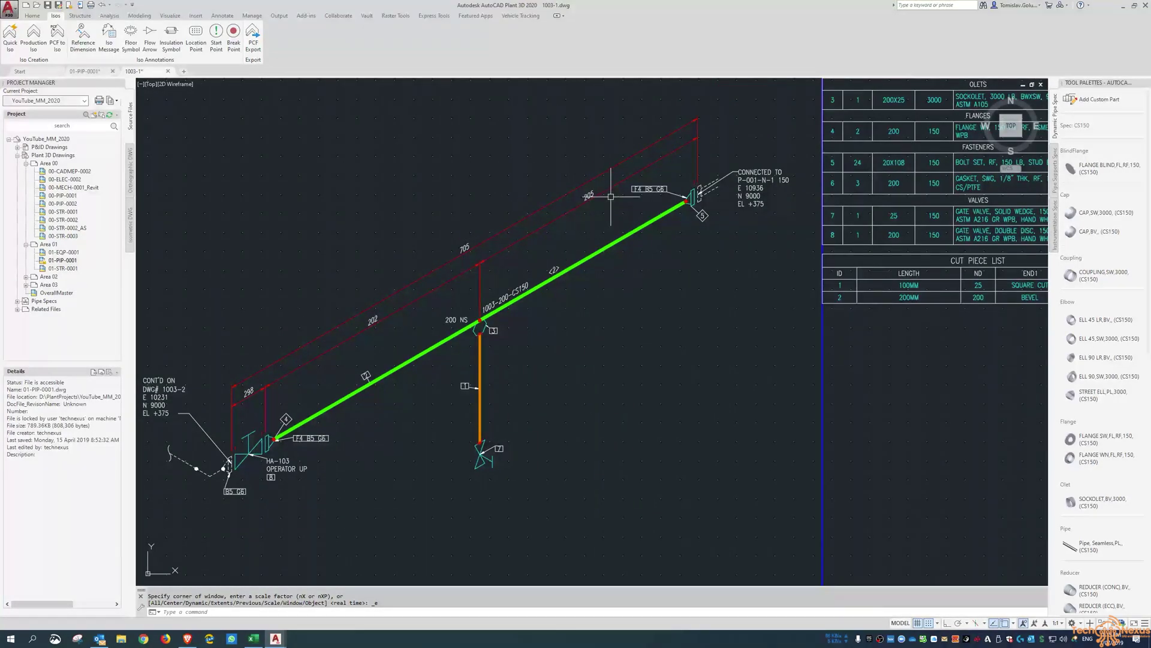
pyautogui.scroll(5, 694, 175)
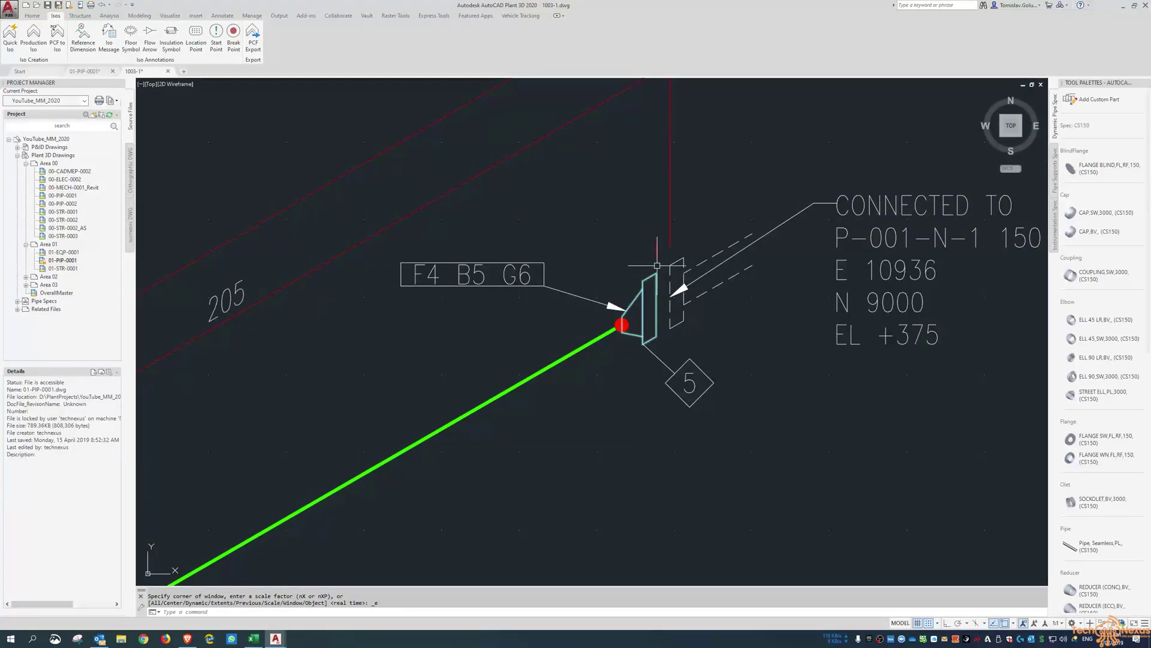
pyautogui.scroll(-5, 659, 252)
pyautogui.moveTo(488, 368); pyautogui.dragTo(549, 289, button='middle')
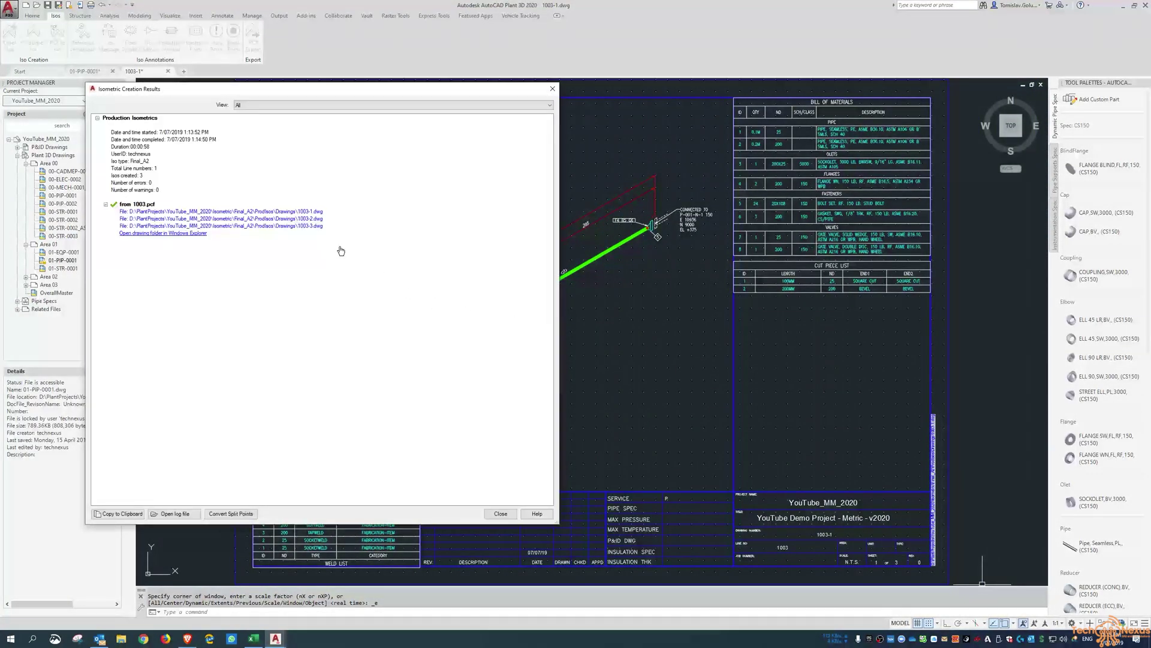
# Open 1003-2.dwg from the isometric creation results and examine its valve HA-102, flange ends and continuation notes
pyautogui.click(308, 220)
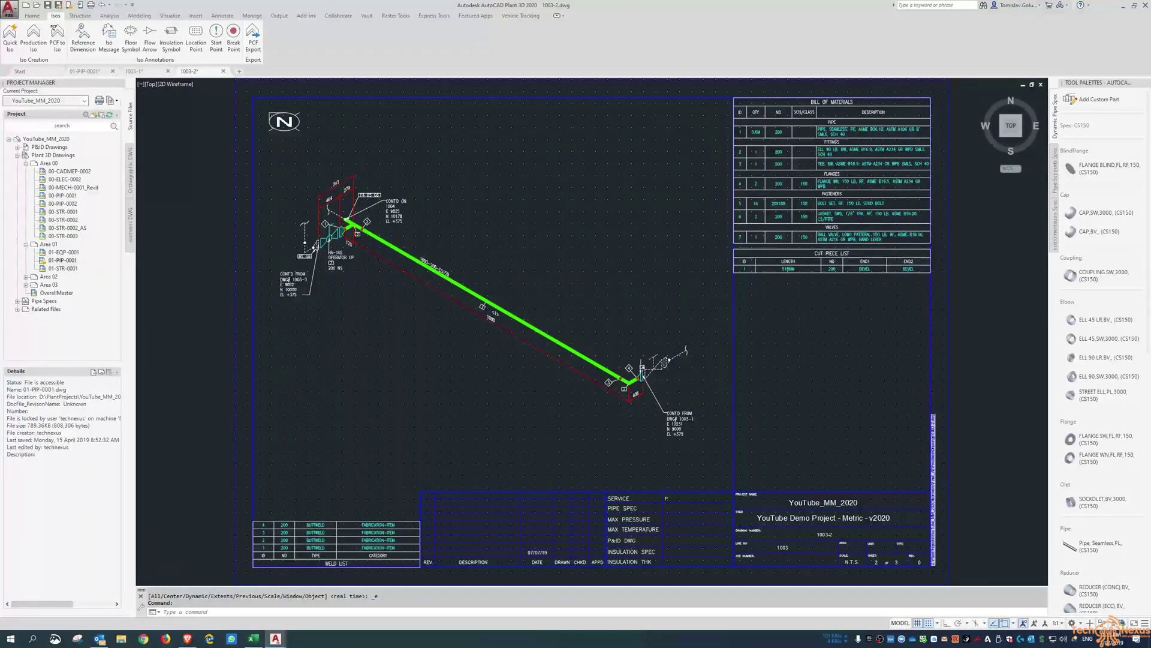
pyautogui.scroll(2, 636, 372)
pyautogui.scroll(-2, 617, 363)
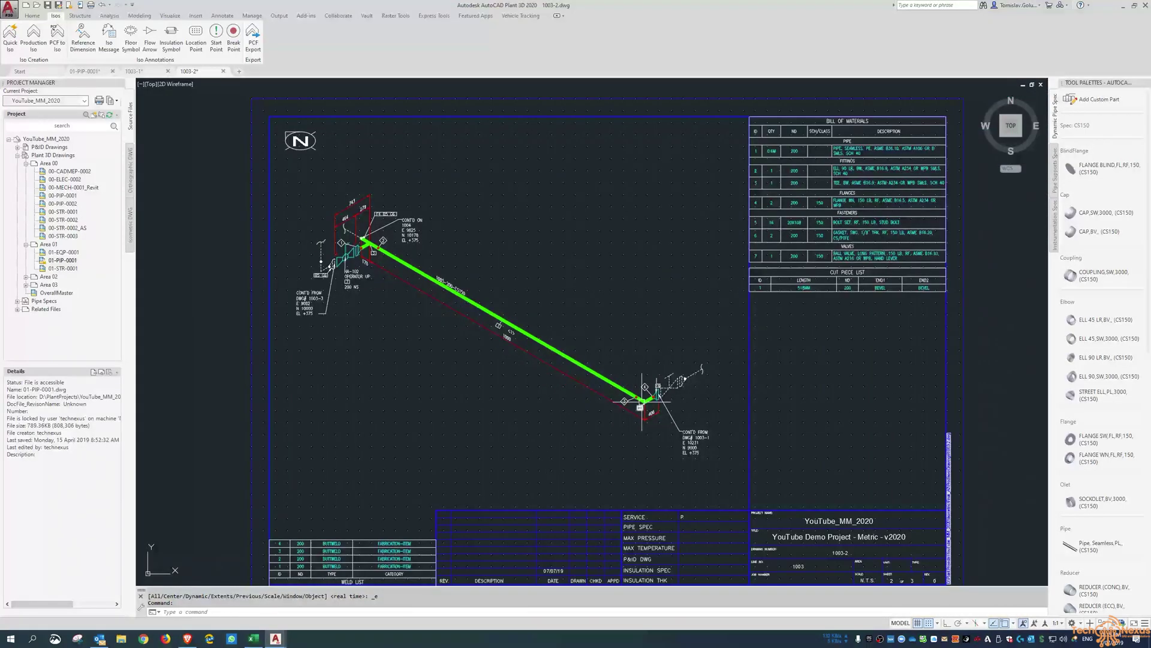
pyautogui.scroll(4, 644, 401)
pyautogui.scroll(-2, 696, 428)
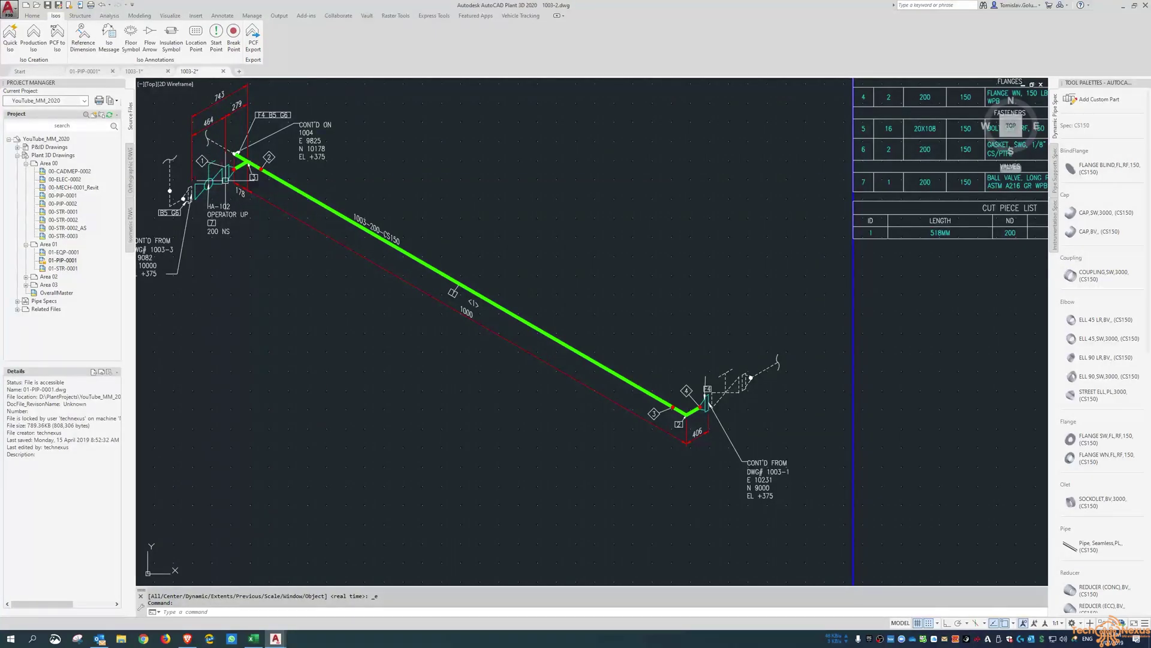
pyautogui.scroll(4, 217, 154)
pyautogui.scroll(-4, 297, 171)
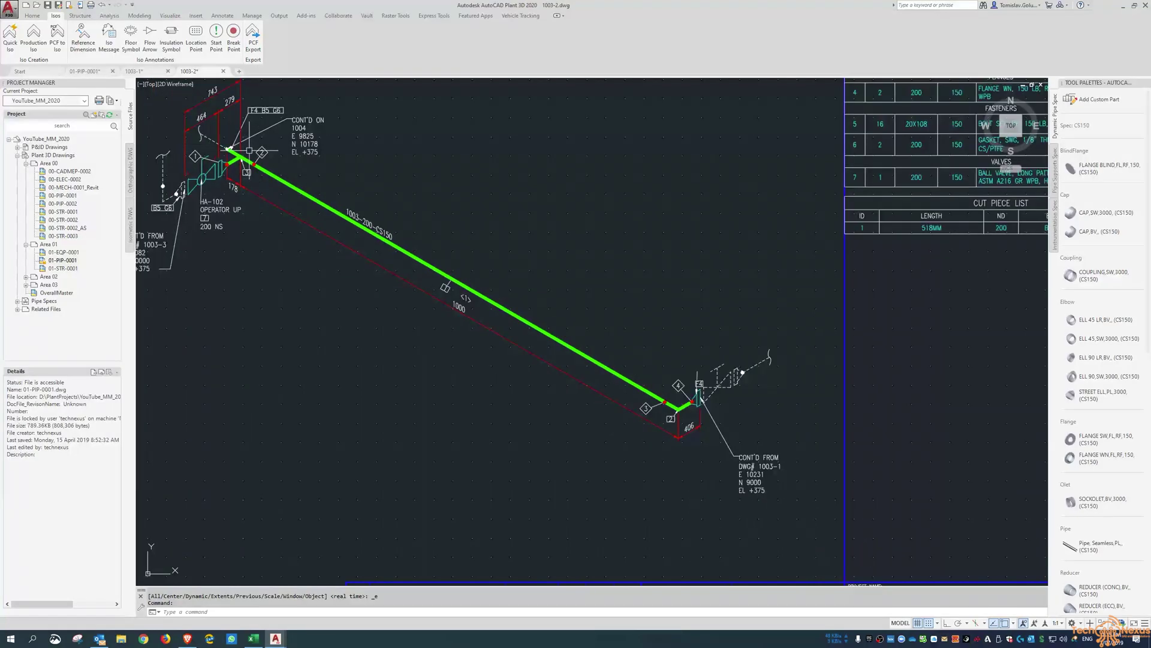
pyautogui.scroll(4, 714, 402)
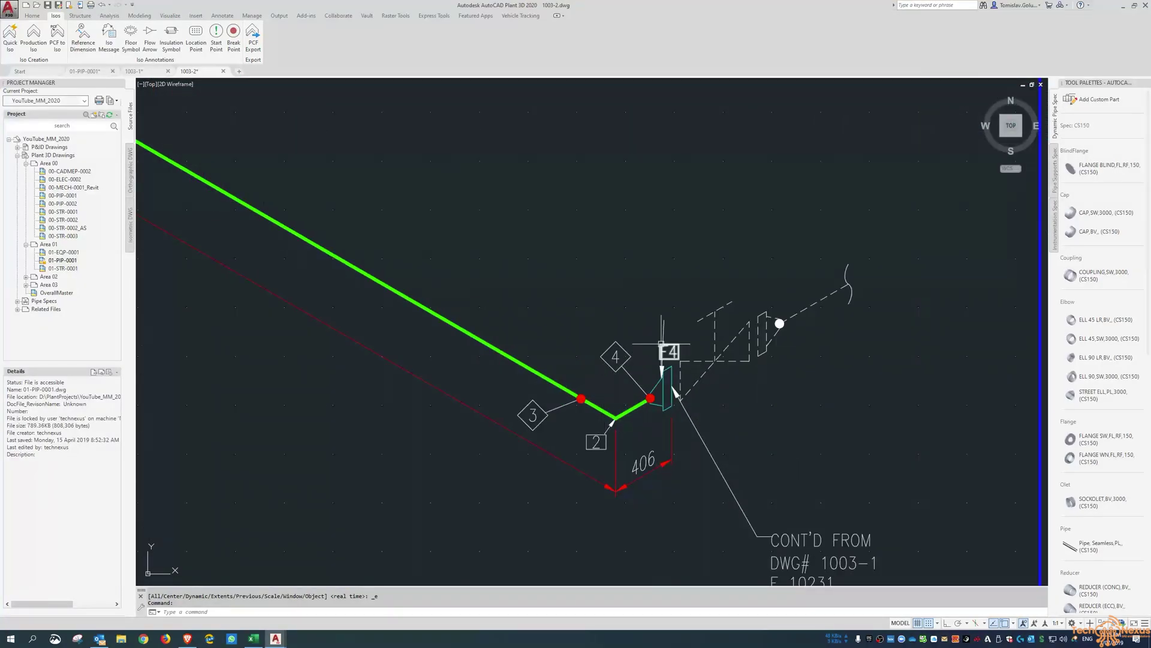
# Open 1003-3.dwg from the isometric creation results and fit the whole sheet in view
pyautogui.middleClick(642, 396)
pyautogui.middleClick(641, 396)
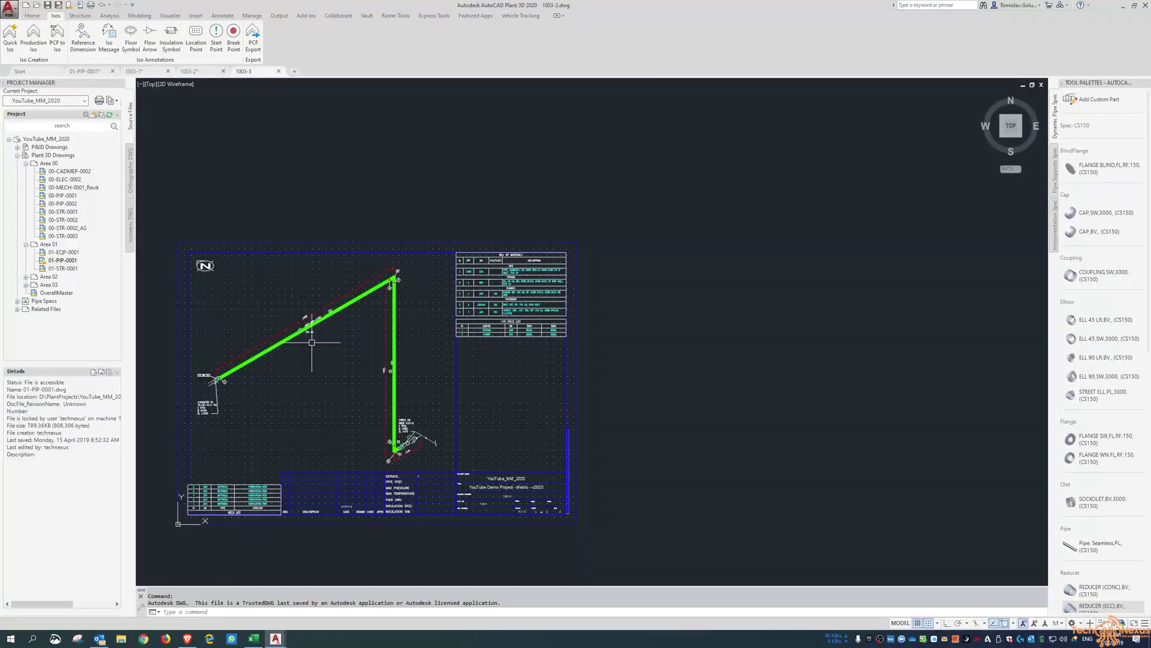
pyautogui.middleClick(570, 416)
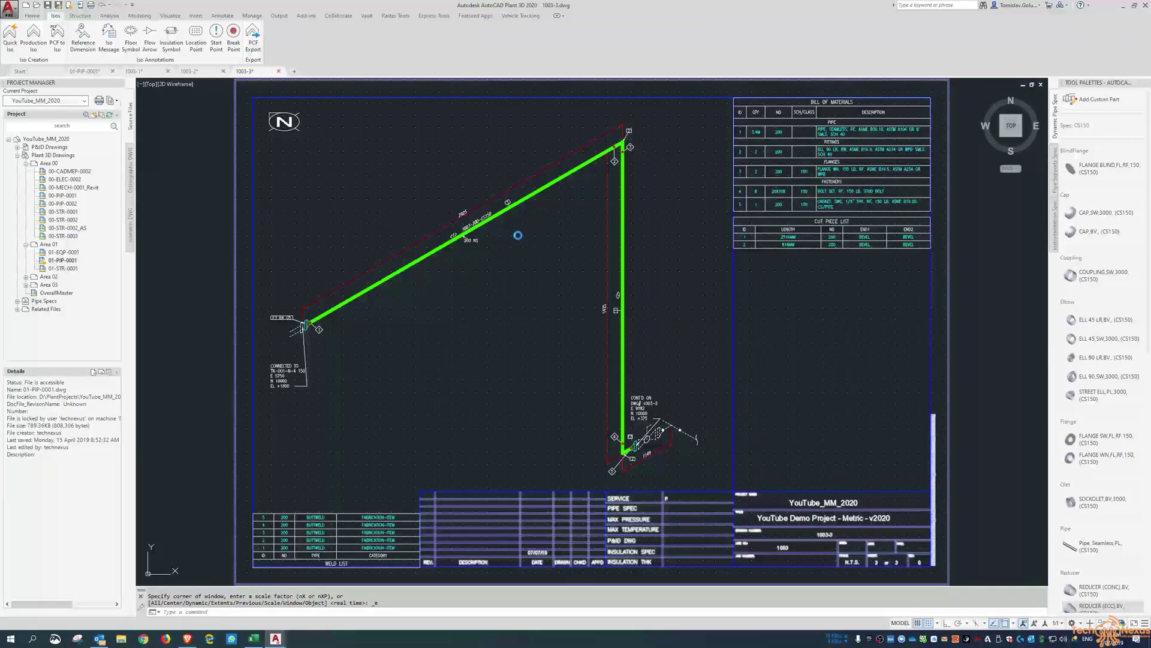
# Close the isometric sheets 1003-3, 1003-2 and 1003-1 to return to the 01-PIP-0001 model
pyautogui.click(606, 340)
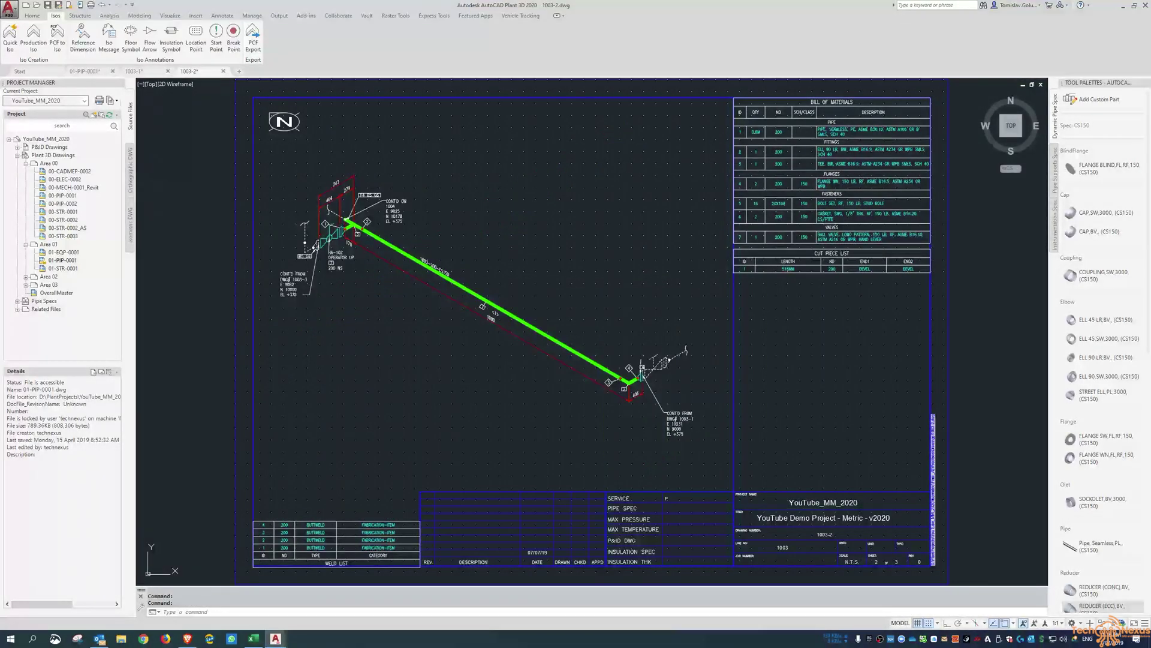
pyautogui.middleClick(336, 146)
pyautogui.middleClick(336, 145)
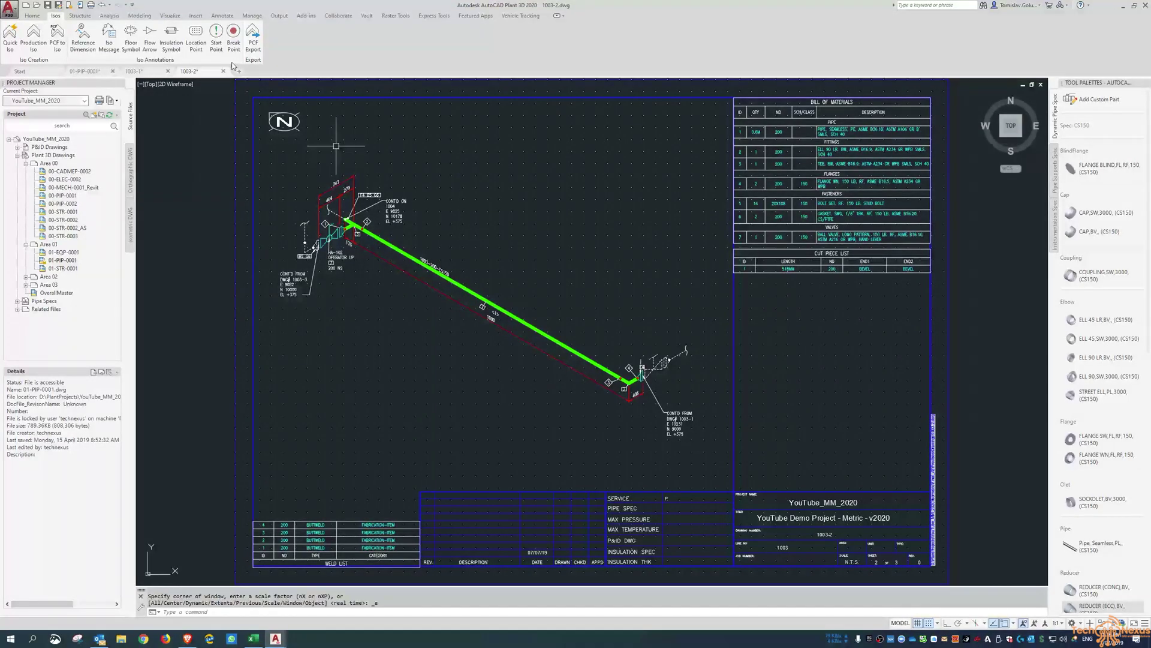
pyautogui.click(223, 71)
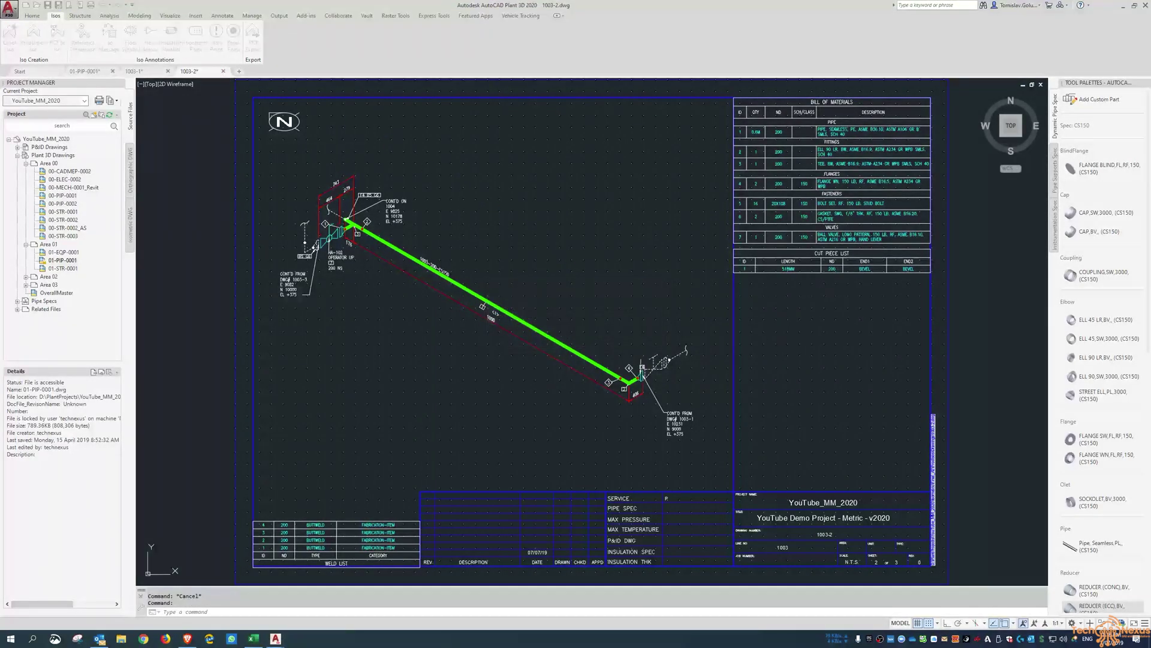
pyautogui.click(606, 340)
pyautogui.middleClick(360, 182)
pyautogui.middleClick(360, 182)
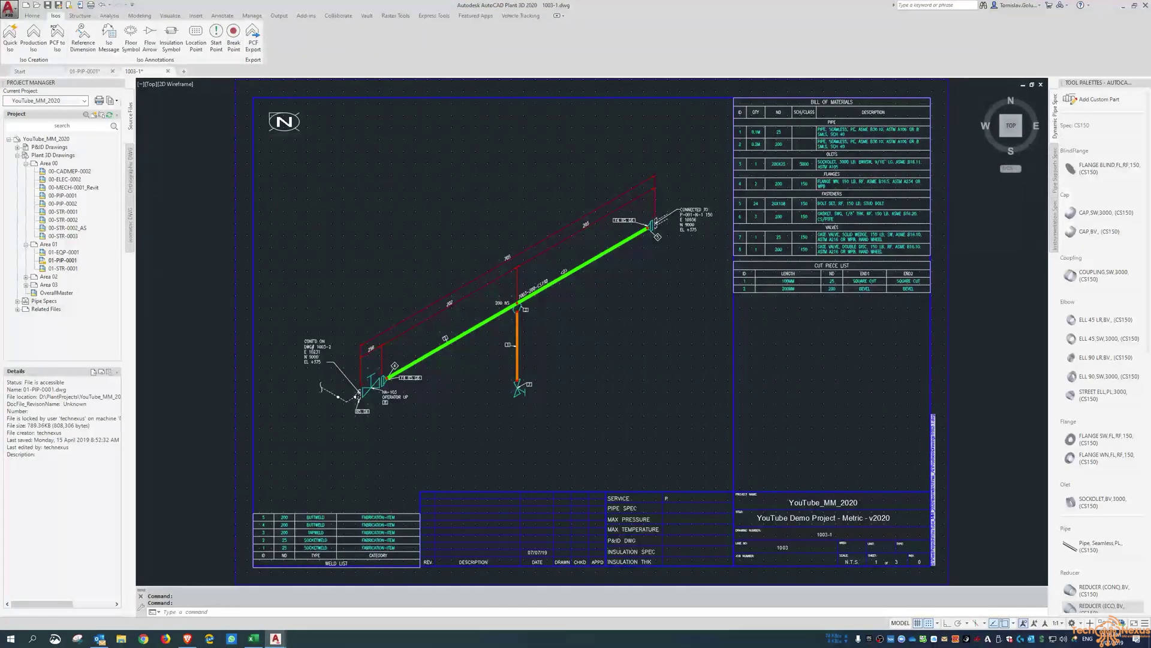
pyautogui.click(168, 71)
pyautogui.click(613, 353)
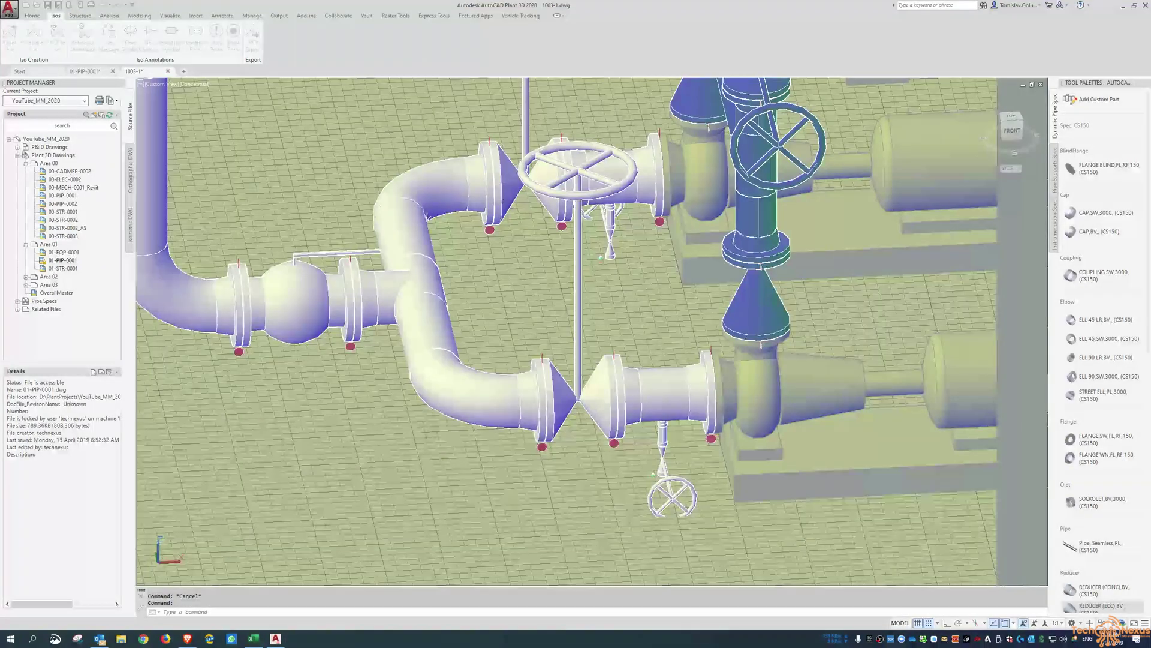
# Set the model's visual style to 2D Wireframe for work on the pump branch of line 1004
pyautogui.click(1012, 123)
pyautogui.scroll(6, 553, 475)
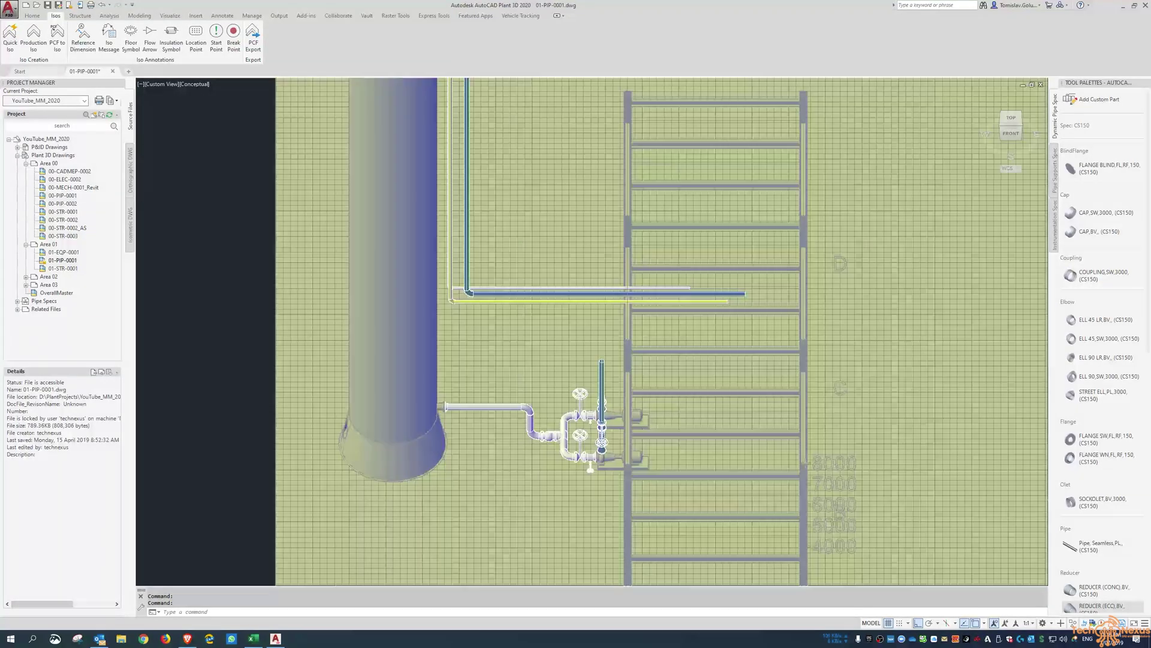
pyautogui.scroll(3, 569, 446)
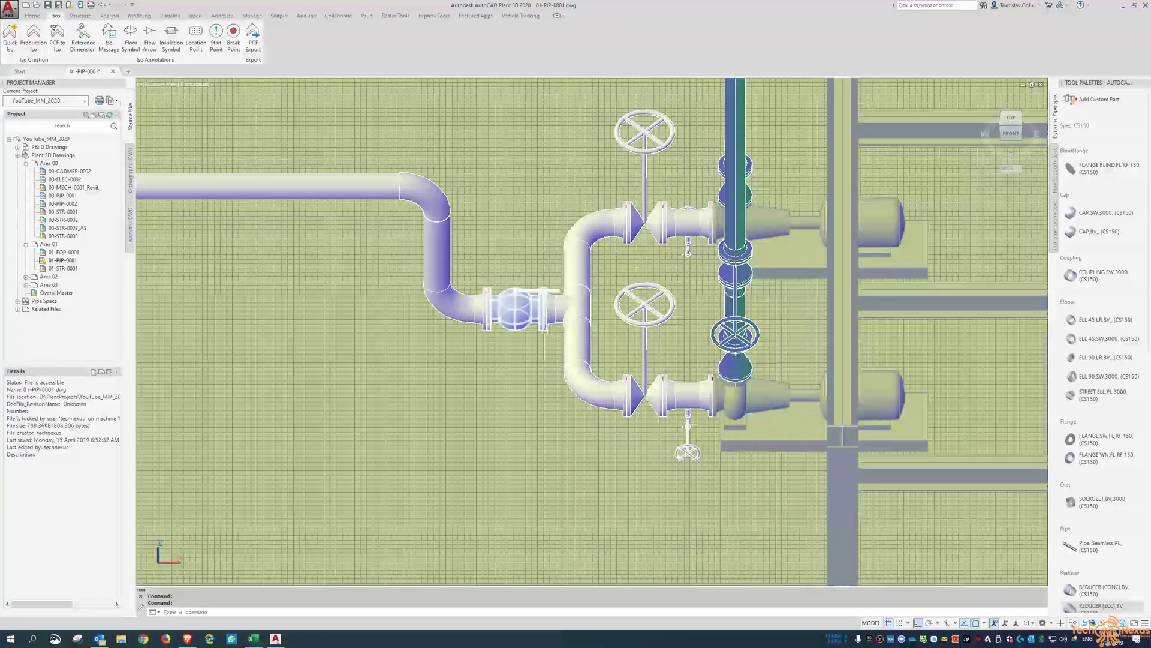
pyautogui.click(205, 86)
pyautogui.click(231, 96)
pyautogui.scroll(4, 663, 177)
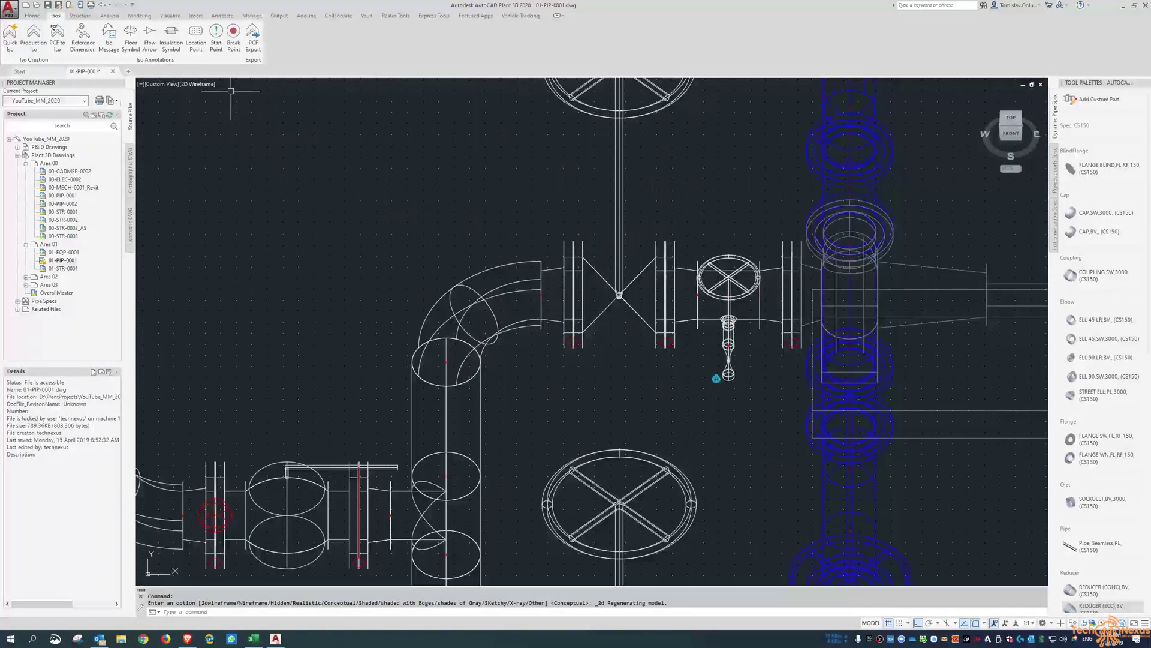
# Add an isometric break point at the node of the flange joint between the elbow and gate valve on line 1004
pyautogui.click(233, 36)
pyautogui.keyDown('shift'); pyautogui.rightClick(531, 192); pyautogui.keyUp('shift')
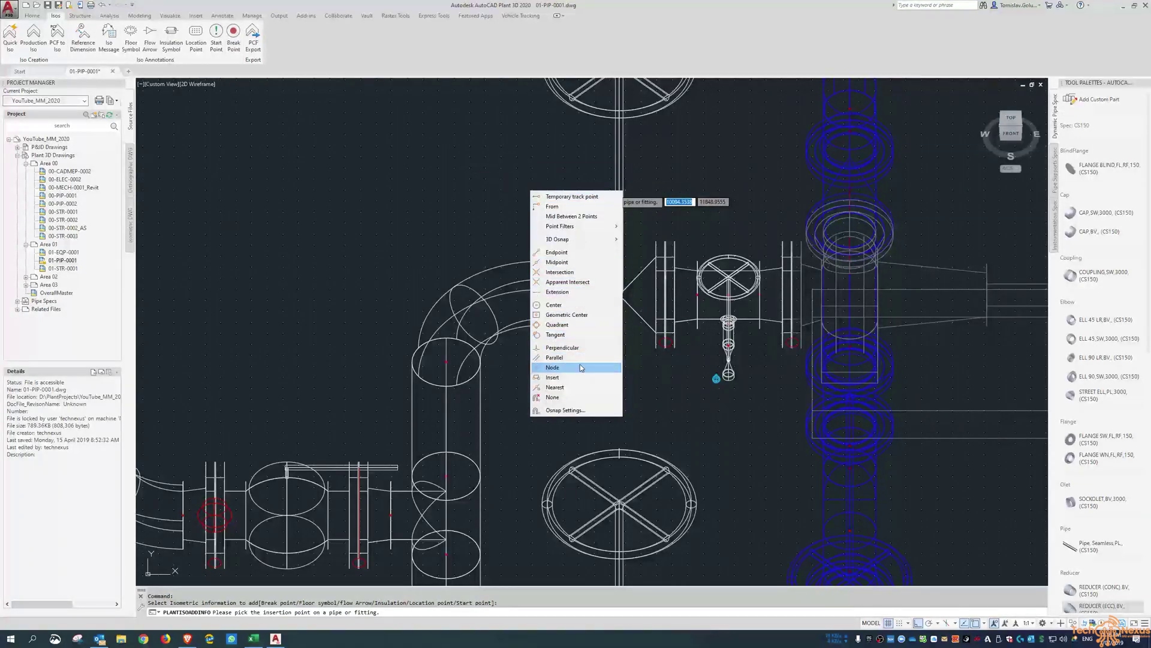
pyautogui.click(554, 367)
pyautogui.scroll(5, 683, 327)
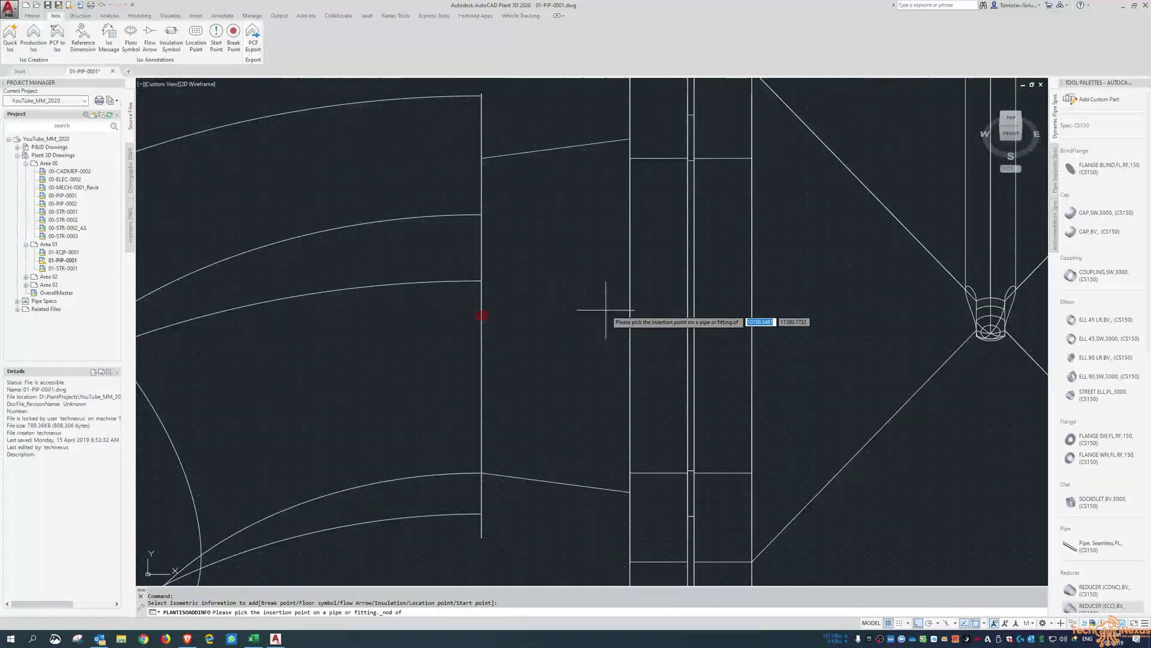
pyautogui.click(689, 334)
# Create a production isometric for line 1004 with the Final_A2 style, overwriting existing drawings
pyautogui.scroll(-5, 690, 334)
pyautogui.keyDown('shift'); pyautogui.moveTo(690, 334); pyautogui.dragTo(635, 378, button='middle'); pyautogui.keyUp('shift')
pyautogui.scroll(5, 552, 240)
pyautogui.click(33, 36)
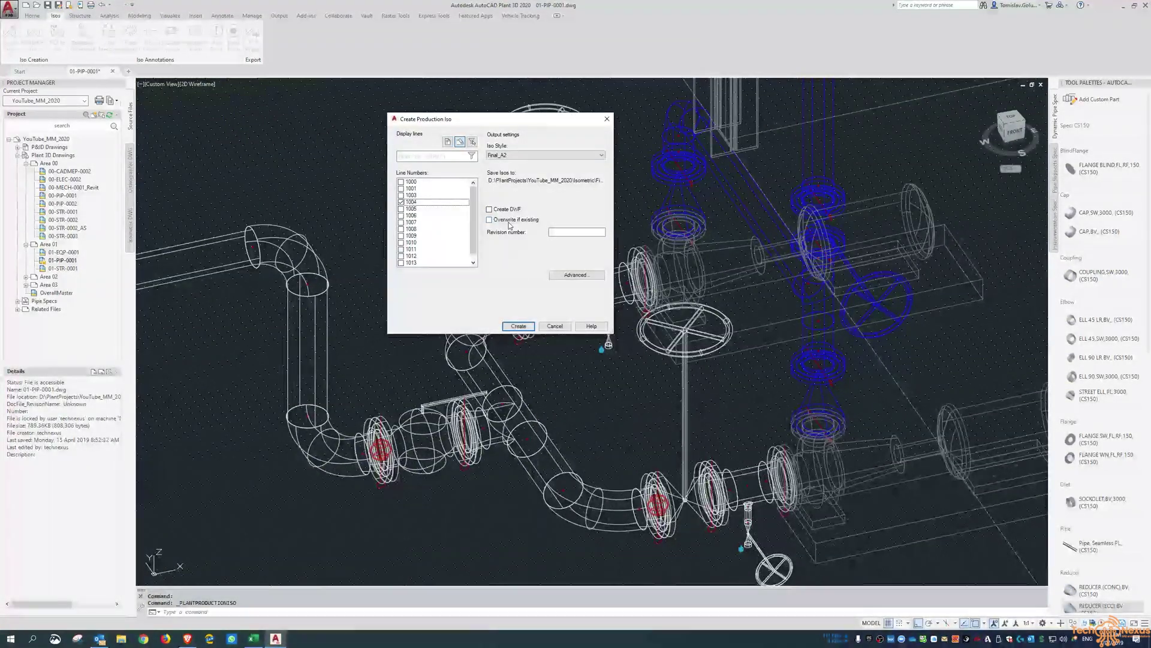
pyautogui.click(489, 220)
pyautogui.click(519, 325)
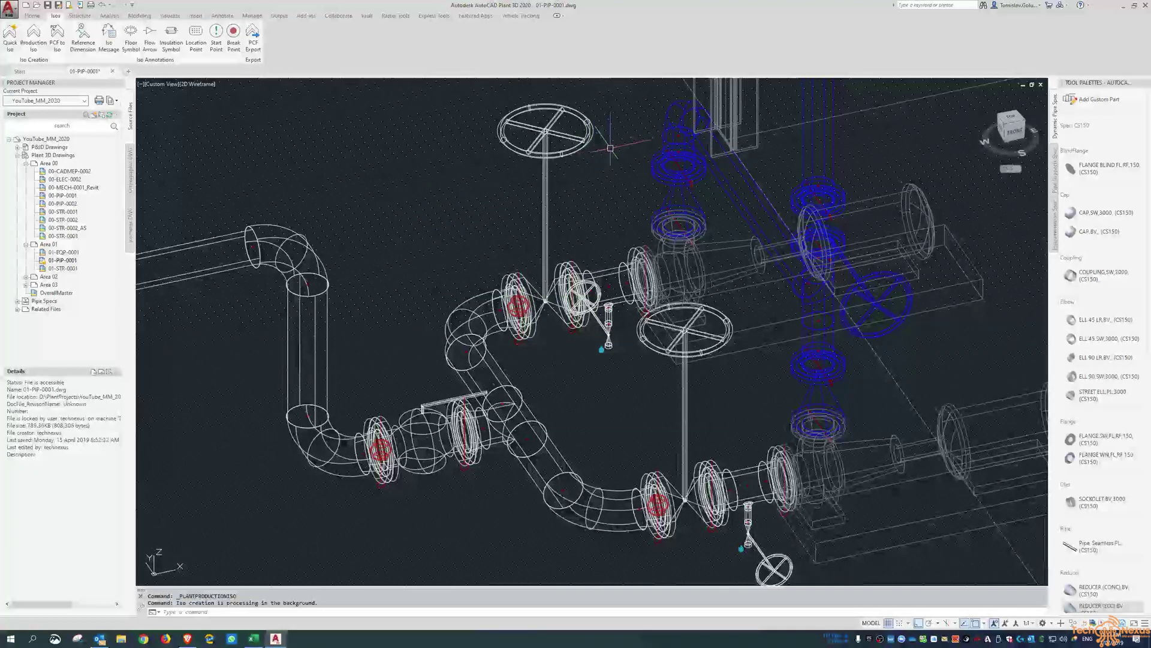
# Set the model's visual style back to Conceptual around the pump branches
pyautogui.scroll(-2, 773, 200)
pyautogui.click(210, 89)
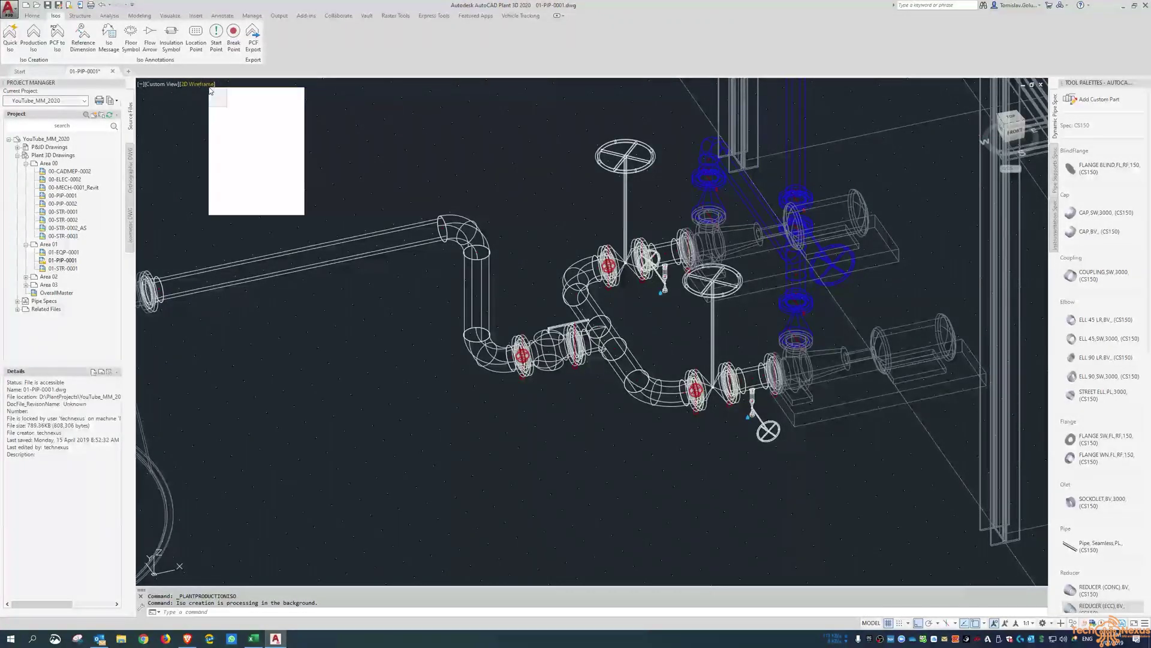
pyautogui.click(234, 116)
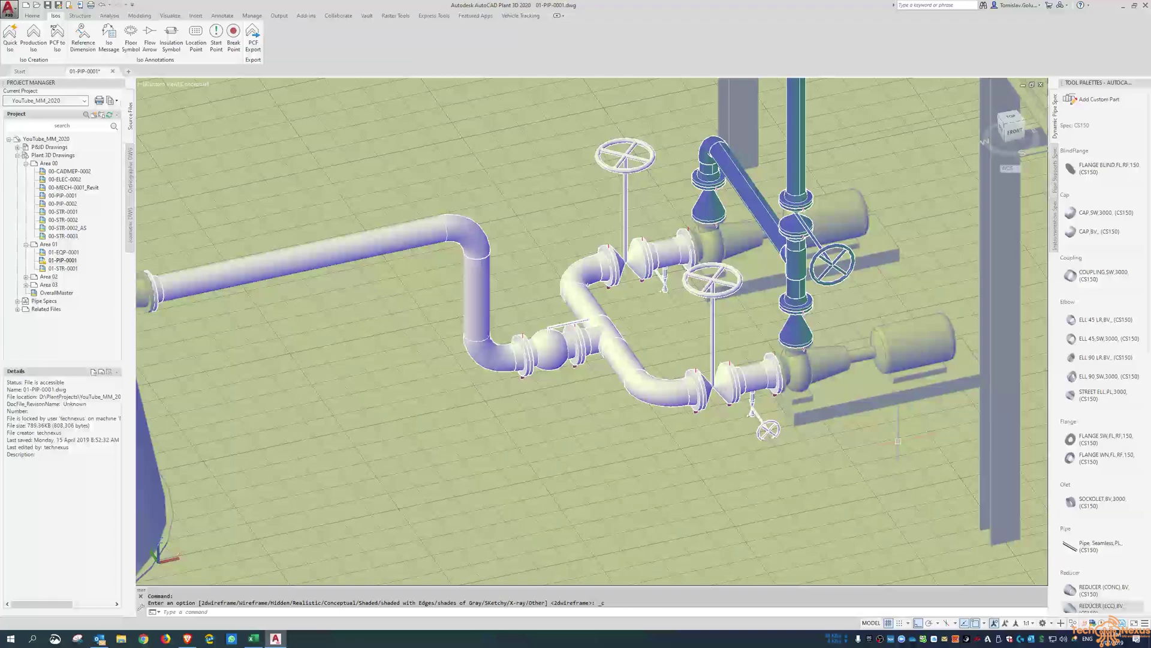
pyautogui.moveTo(859, 447); pyautogui.dragTo(807, 409, button='middle')
pyautogui.scroll(3, 543, 144)
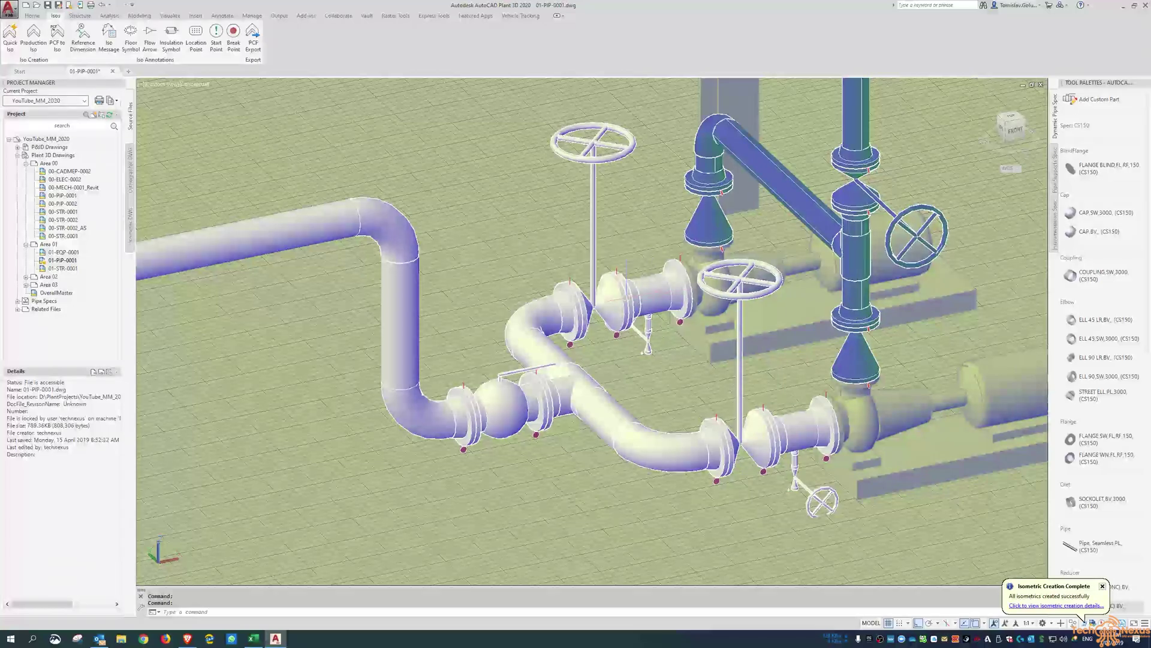
# Open 1004-1.dwg from the isometric creation results and examine its pump connection, valve HA-104 and continuation note
pyautogui.click(1039, 605)
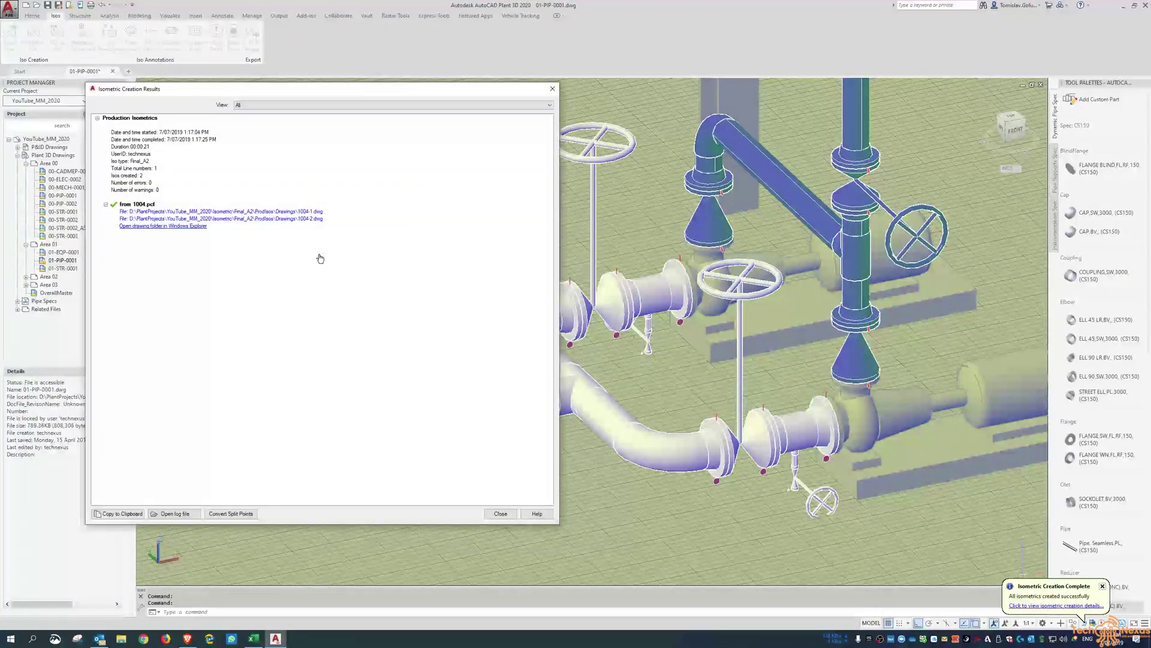
pyautogui.click(237, 213)
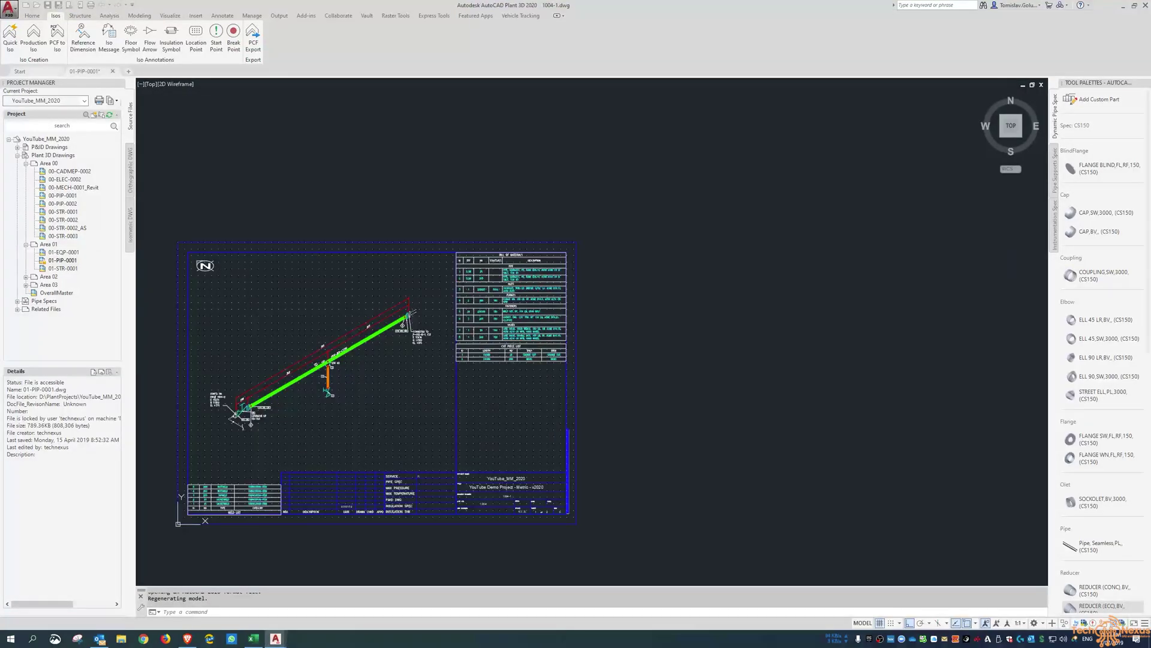
pyautogui.scroll(4, 235, 404)
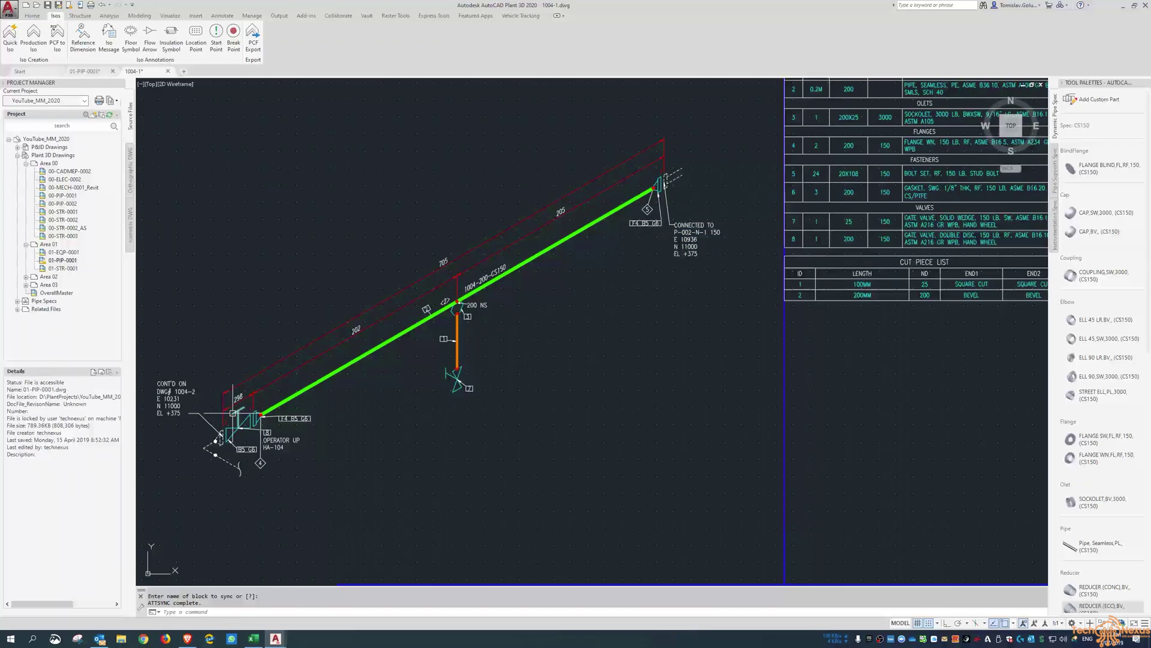
# Open 1004-2.dwg from the isometric creation results and examine its pipe run and the continuation note to line 1003
pyautogui.click(1081, 626)
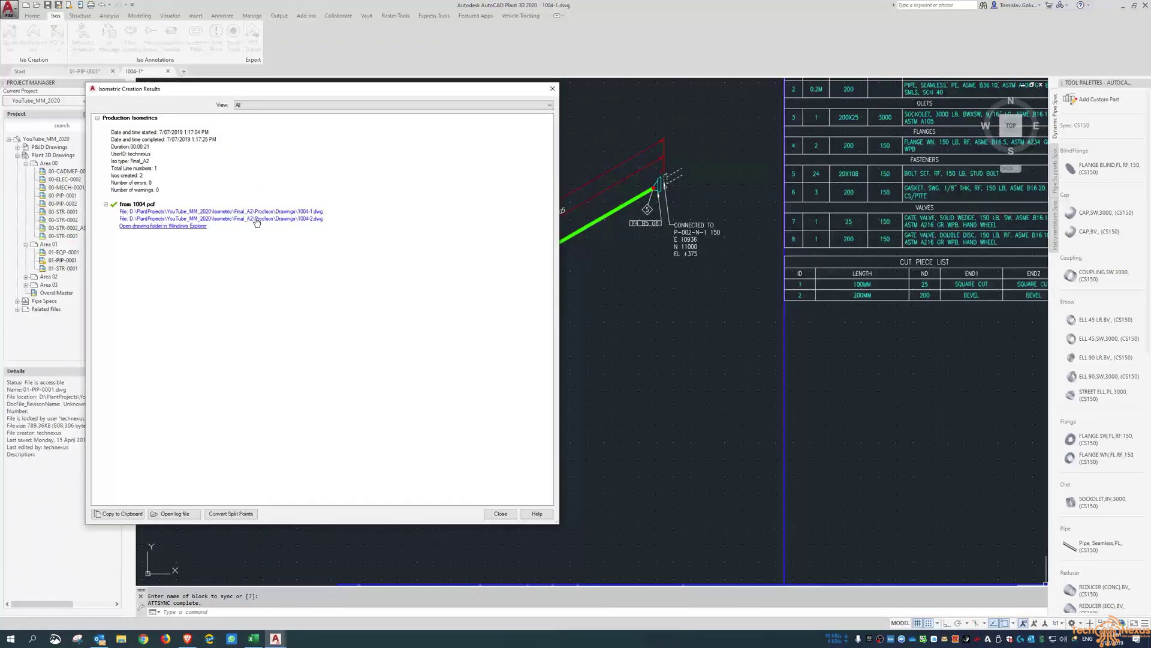
pyautogui.click(255, 218)
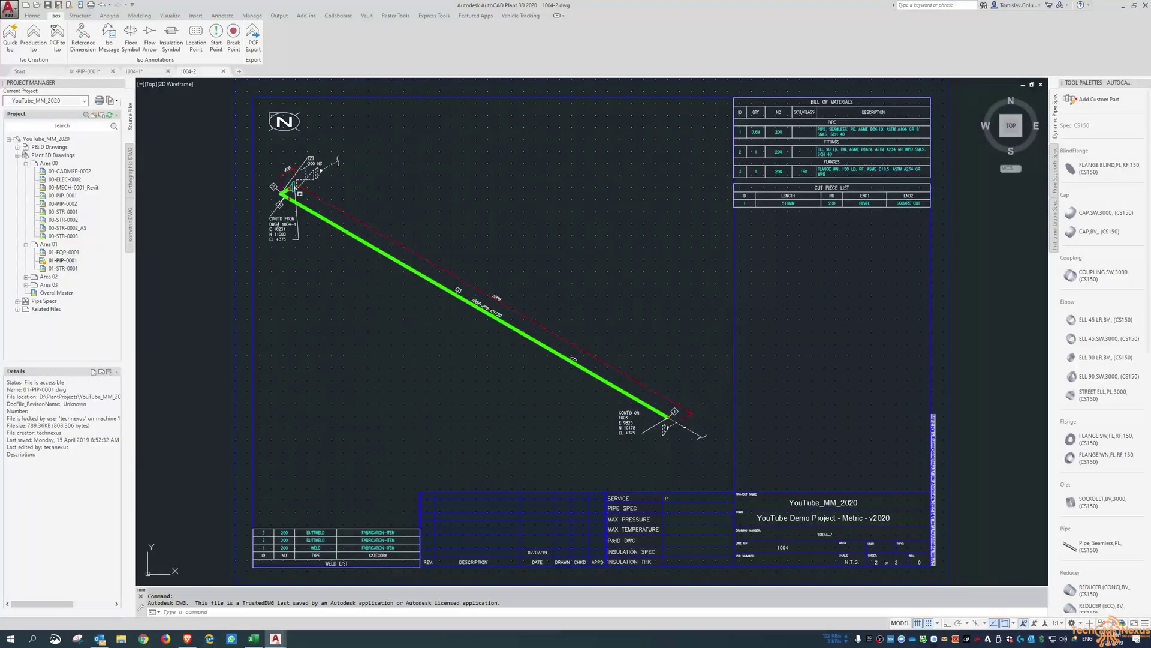
pyautogui.scroll(6, 671, 447)
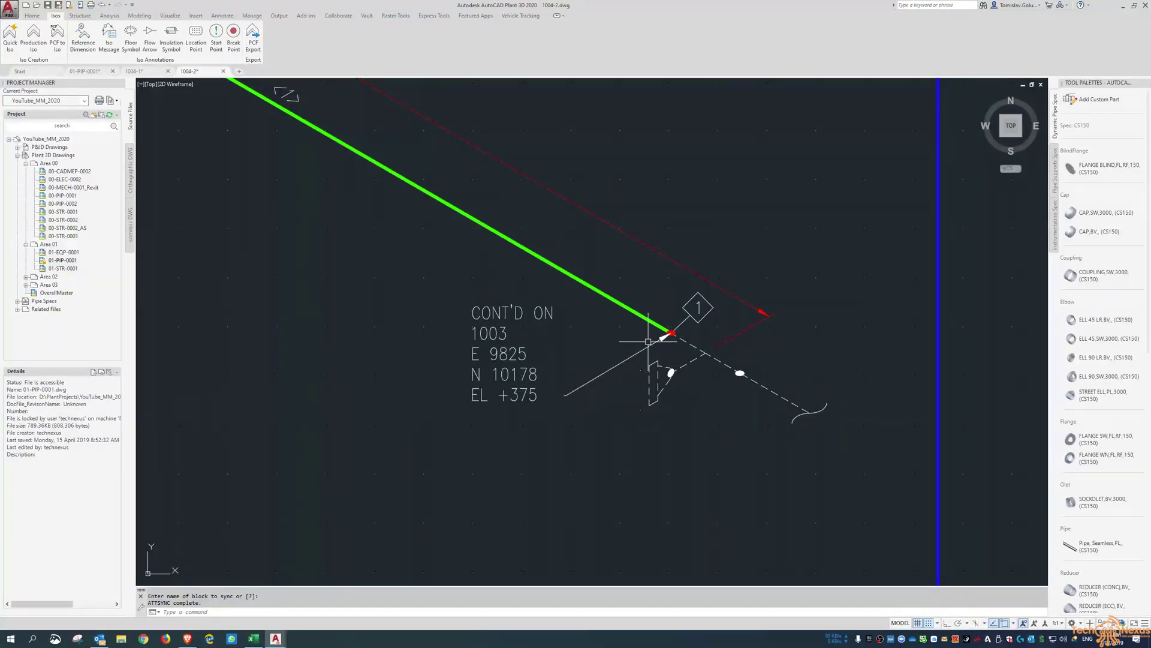
pyautogui.scroll(-4, 703, 360)
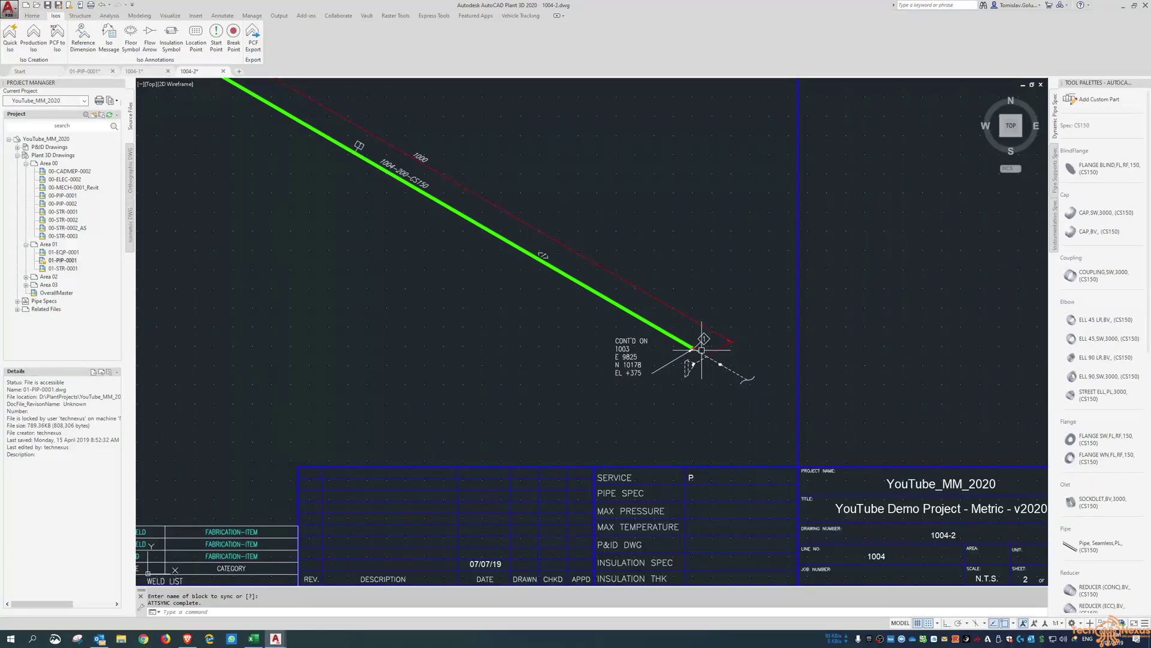
pyautogui.scroll(-2, 699, 361)
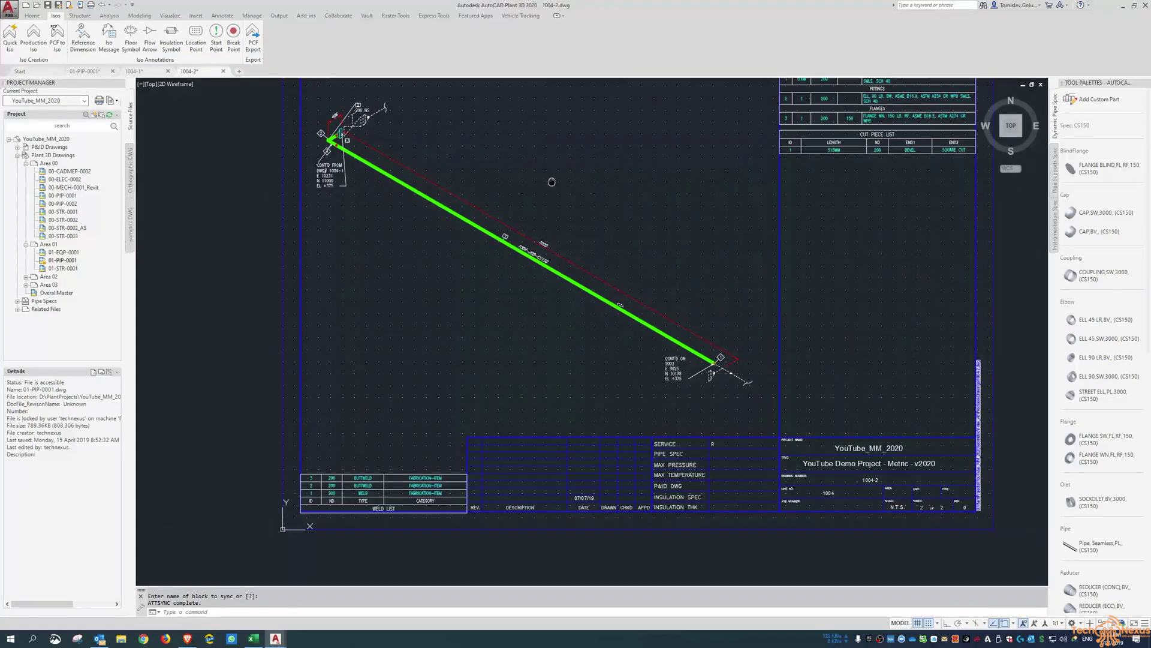
pyautogui.scroll(2, 360, 154)
pyautogui.scroll(-2, 361, 152)
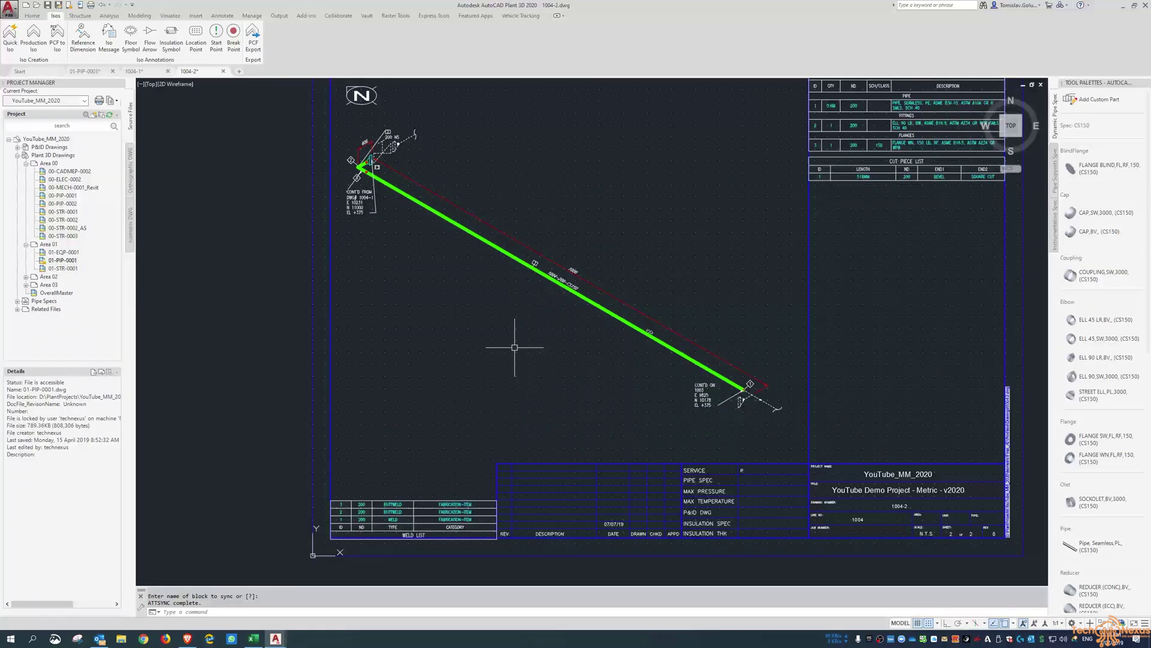
pyautogui.scroll(5, 742, 397)
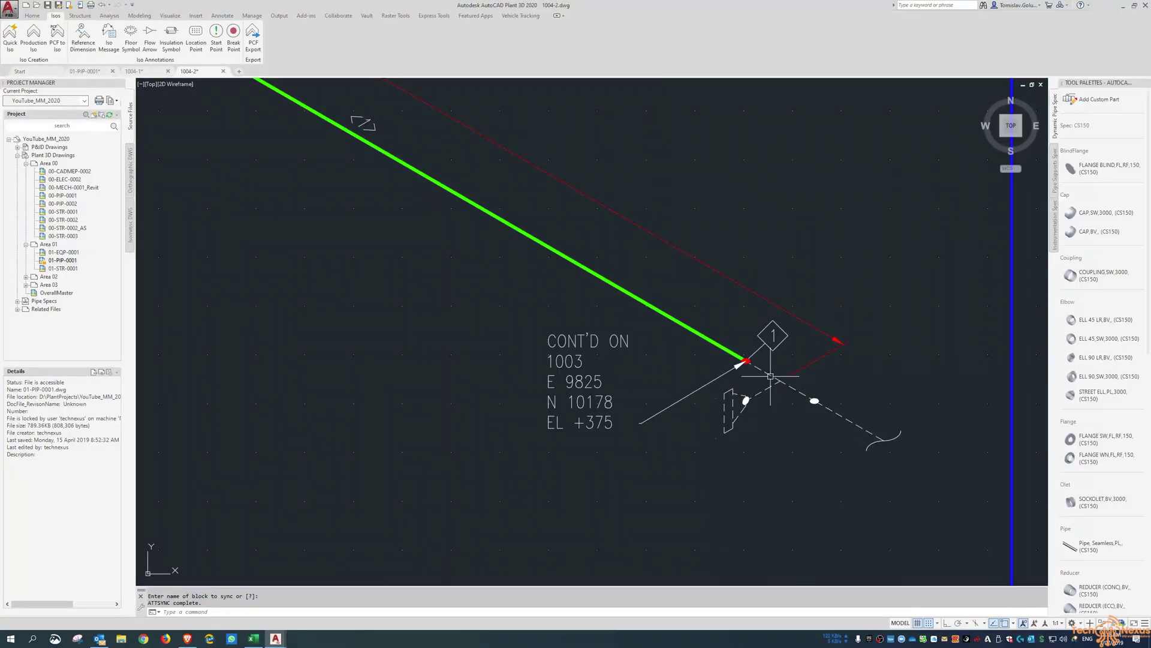
# Return to the 01-PIP-0001 model and examine where the line 1004 branch joins line 1003
pyautogui.click(94, 71)
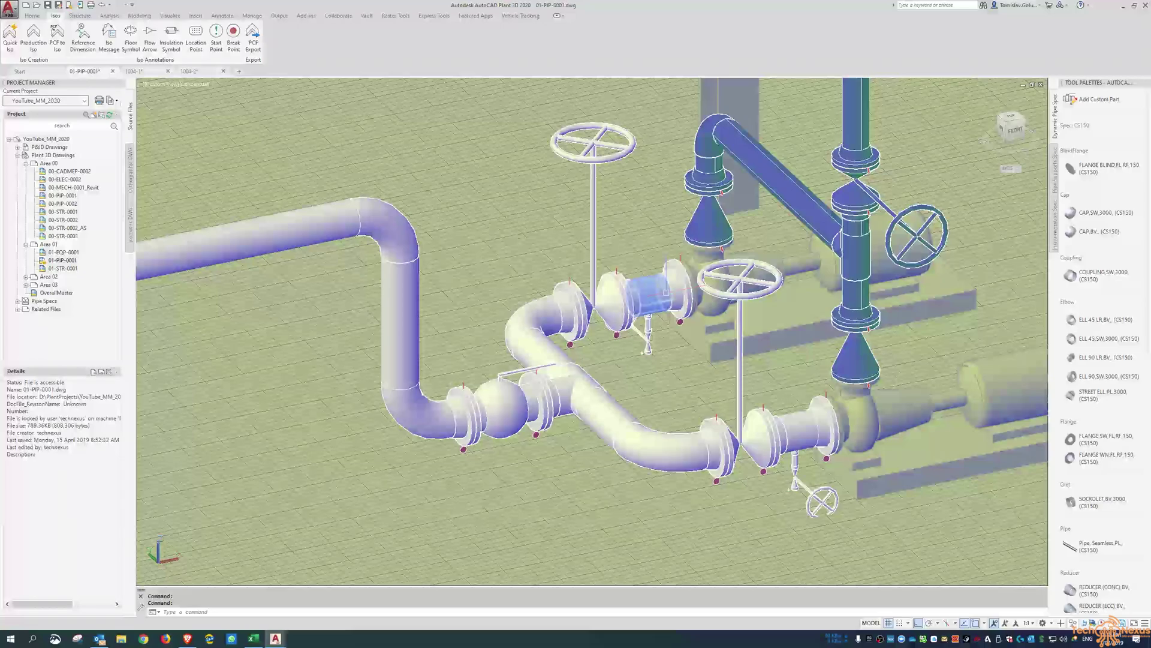
pyautogui.keyDown('shift'); pyautogui.moveTo(554, 354); pyautogui.dragTo(684, 322, button='middle'); pyautogui.keyUp('shift')
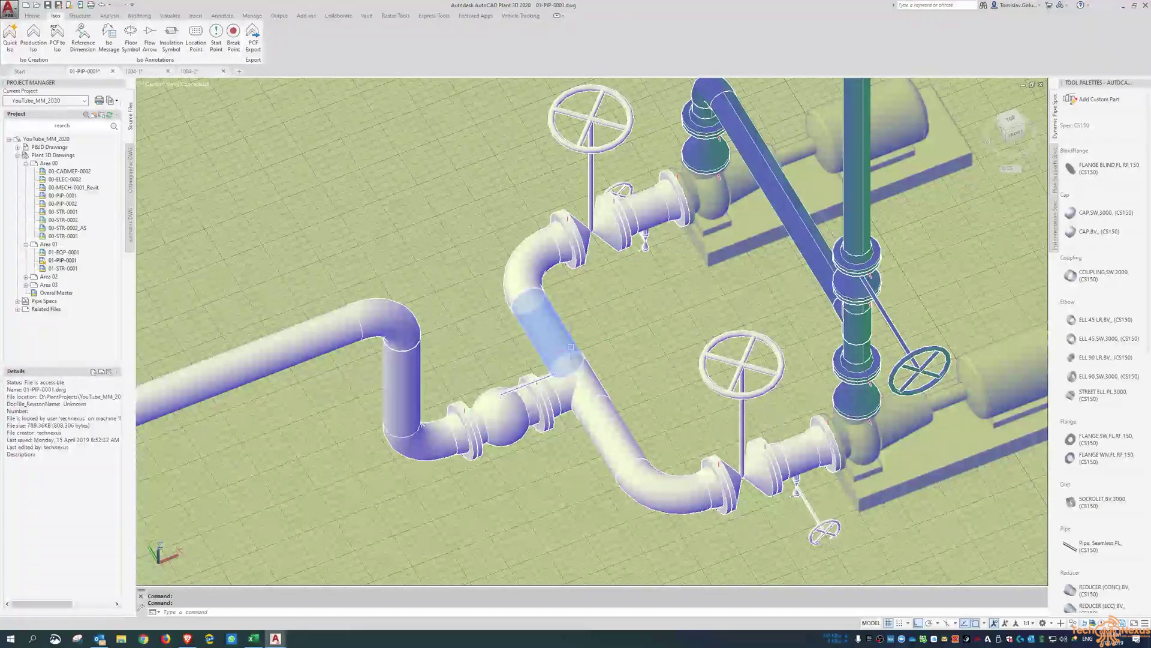
pyautogui.moveTo(571, 347)
pyautogui.scroll(-5, 571, 346)
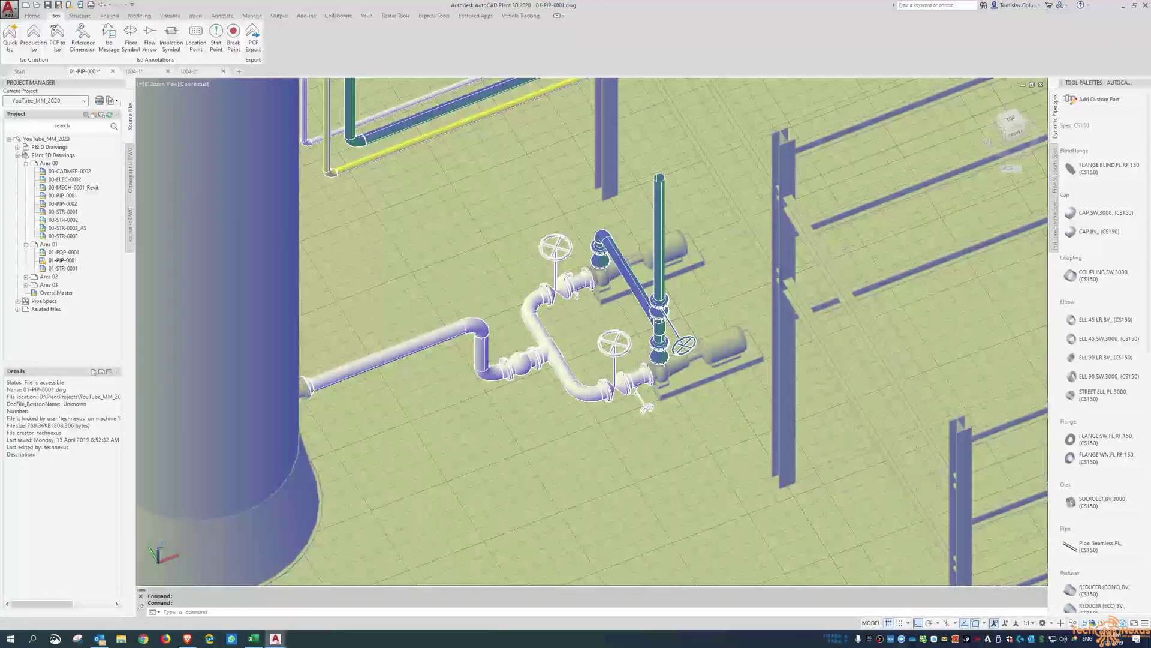
# Examine the line 1004 piping between the column and the two pumps from oblique and front viewpoints, including its valves and branches
pyautogui.moveTo(598, 309)
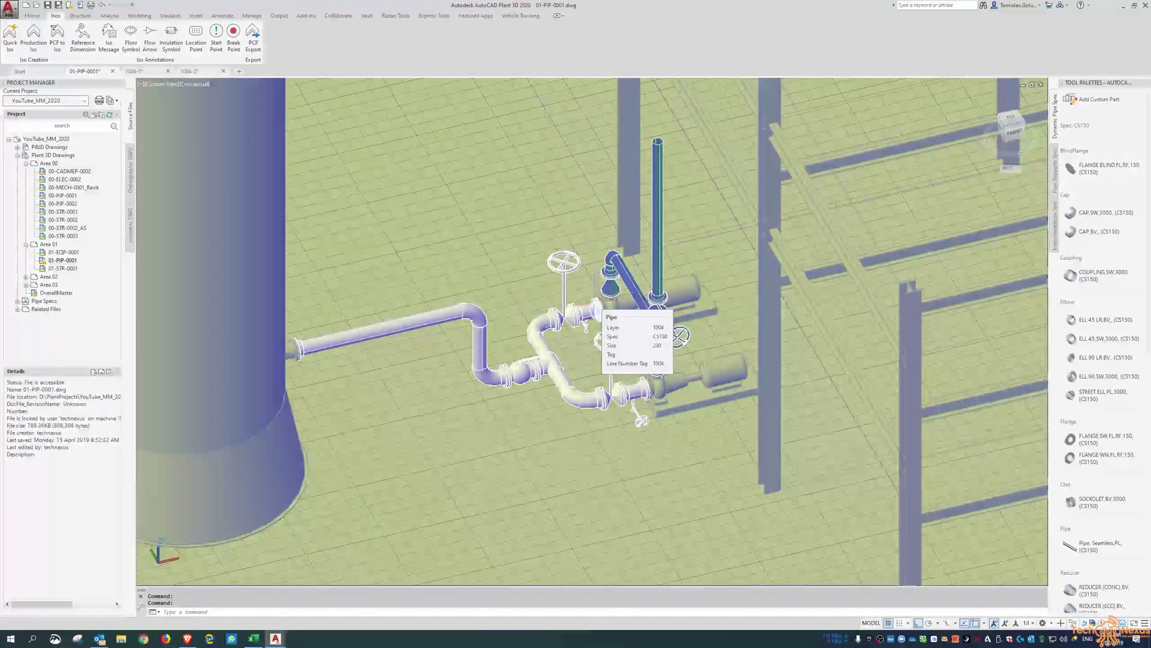
pyautogui.scroll(-3, 598, 309)
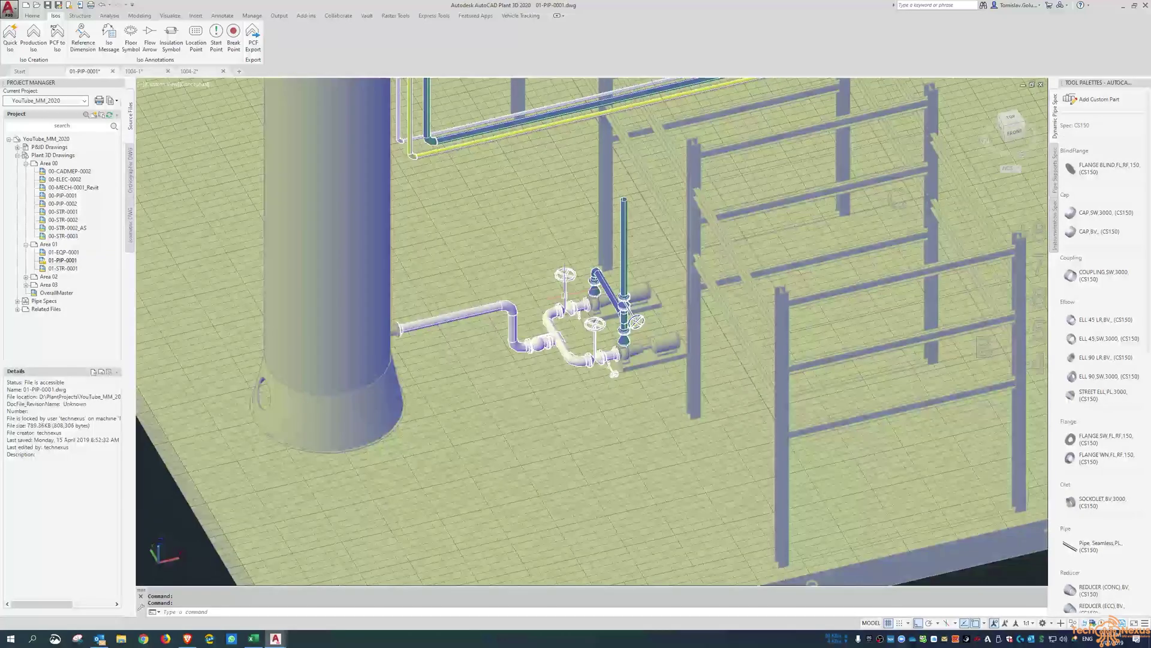
pyautogui.scroll(-1, 807, 157)
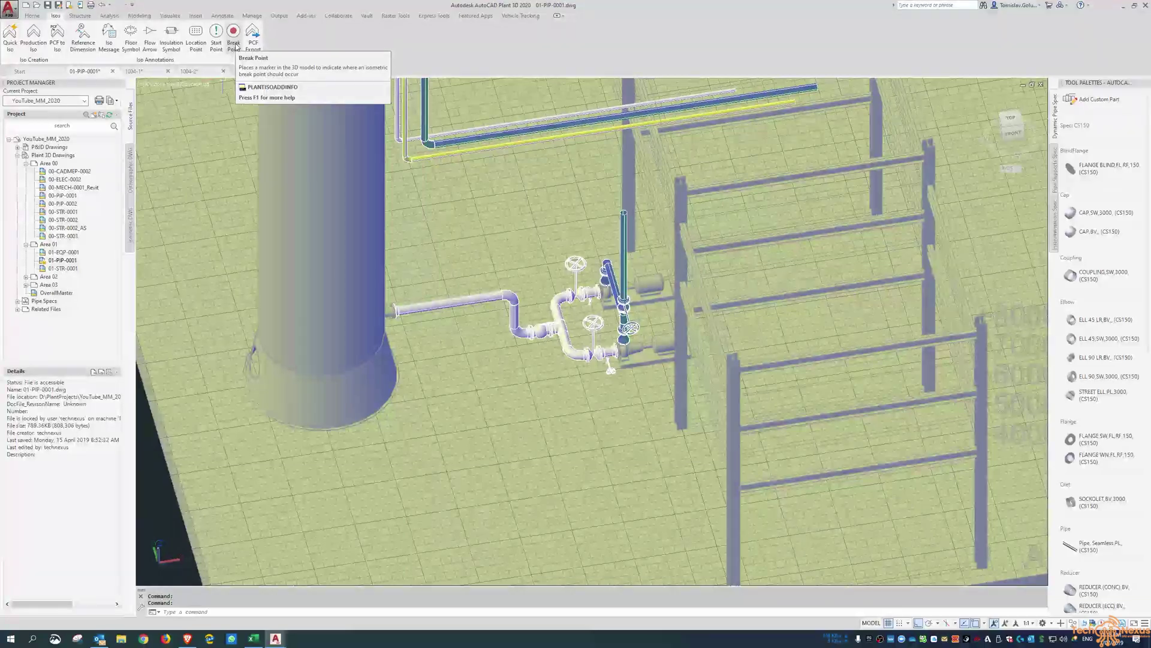
pyautogui.scroll(3, 584, 331)
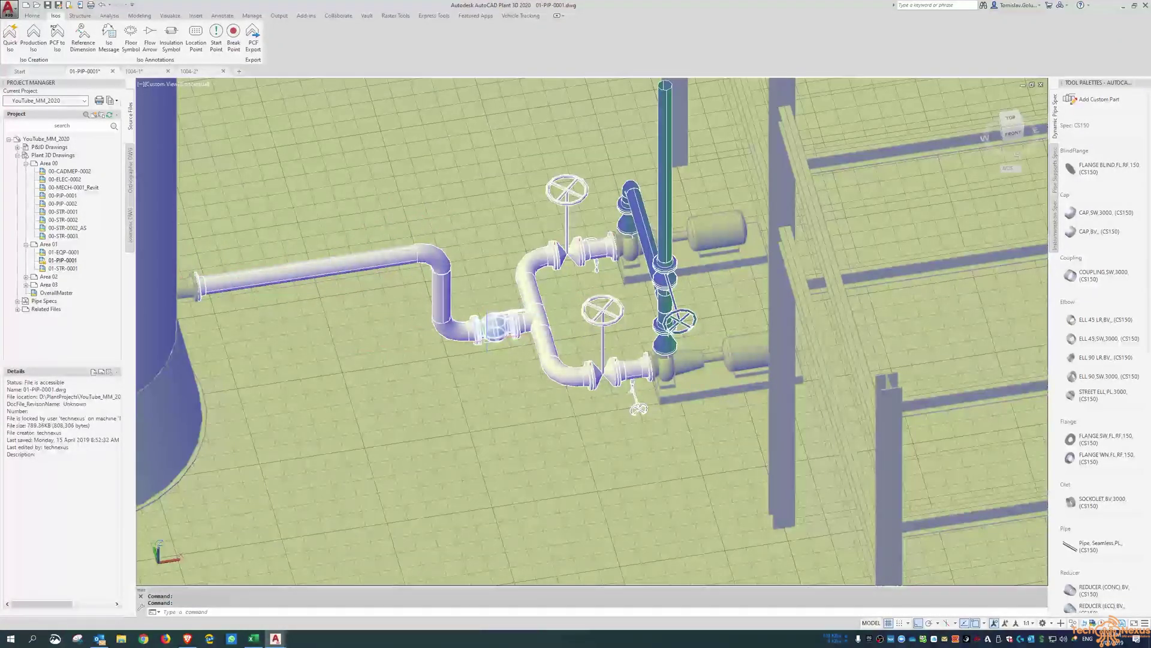
pyautogui.moveTo(1012, 129); pyautogui.dragTo(997, 164)
pyautogui.click(1017, 133)
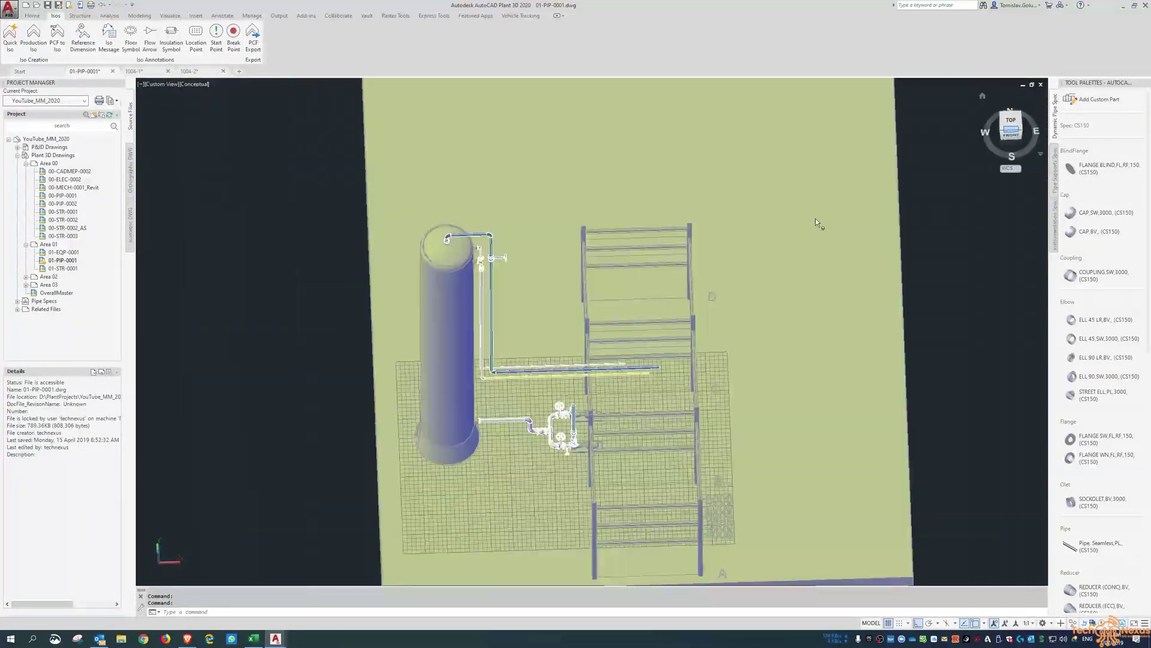
pyautogui.scroll(3, 586, 453)
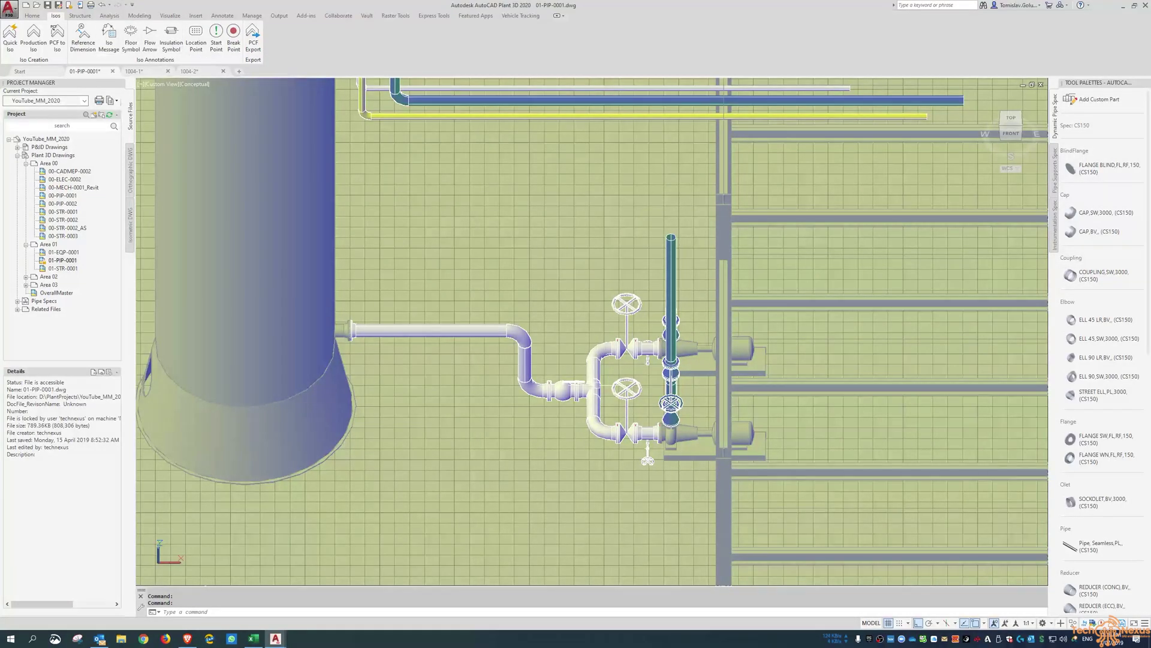
pyautogui.keyDown('shift'); pyautogui.moveTo(599, 360); pyautogui.dragTo(539, 336, button='middle'); pyautogui.keyUp('shift')
pyautogui.scroll(3, 630, 389)
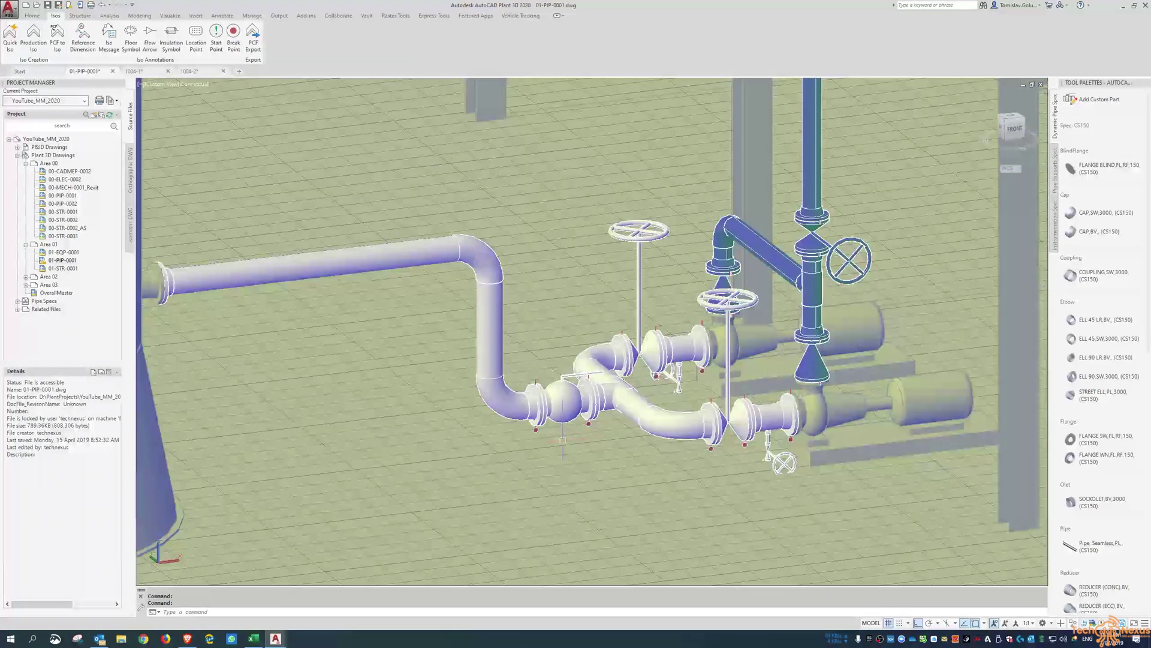